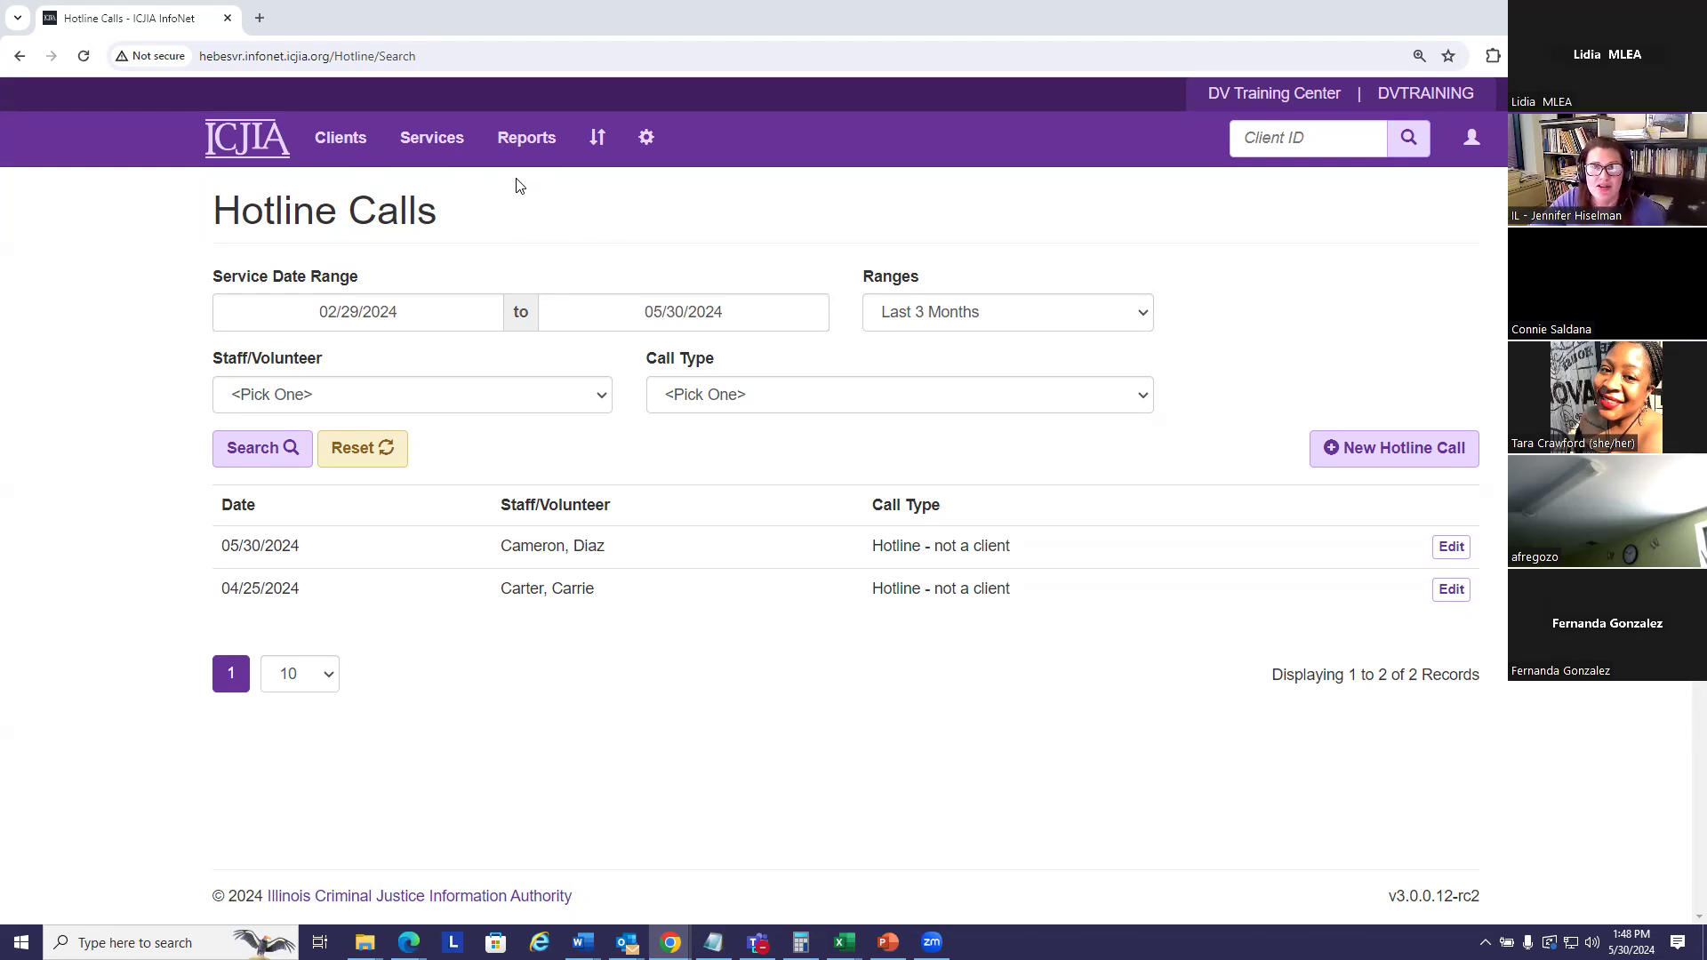
- Open the Community and Institutional Services search and list the records with a service date range starting 02/29/2022
{"action": "left_click", "coordinate": [444, 144]}
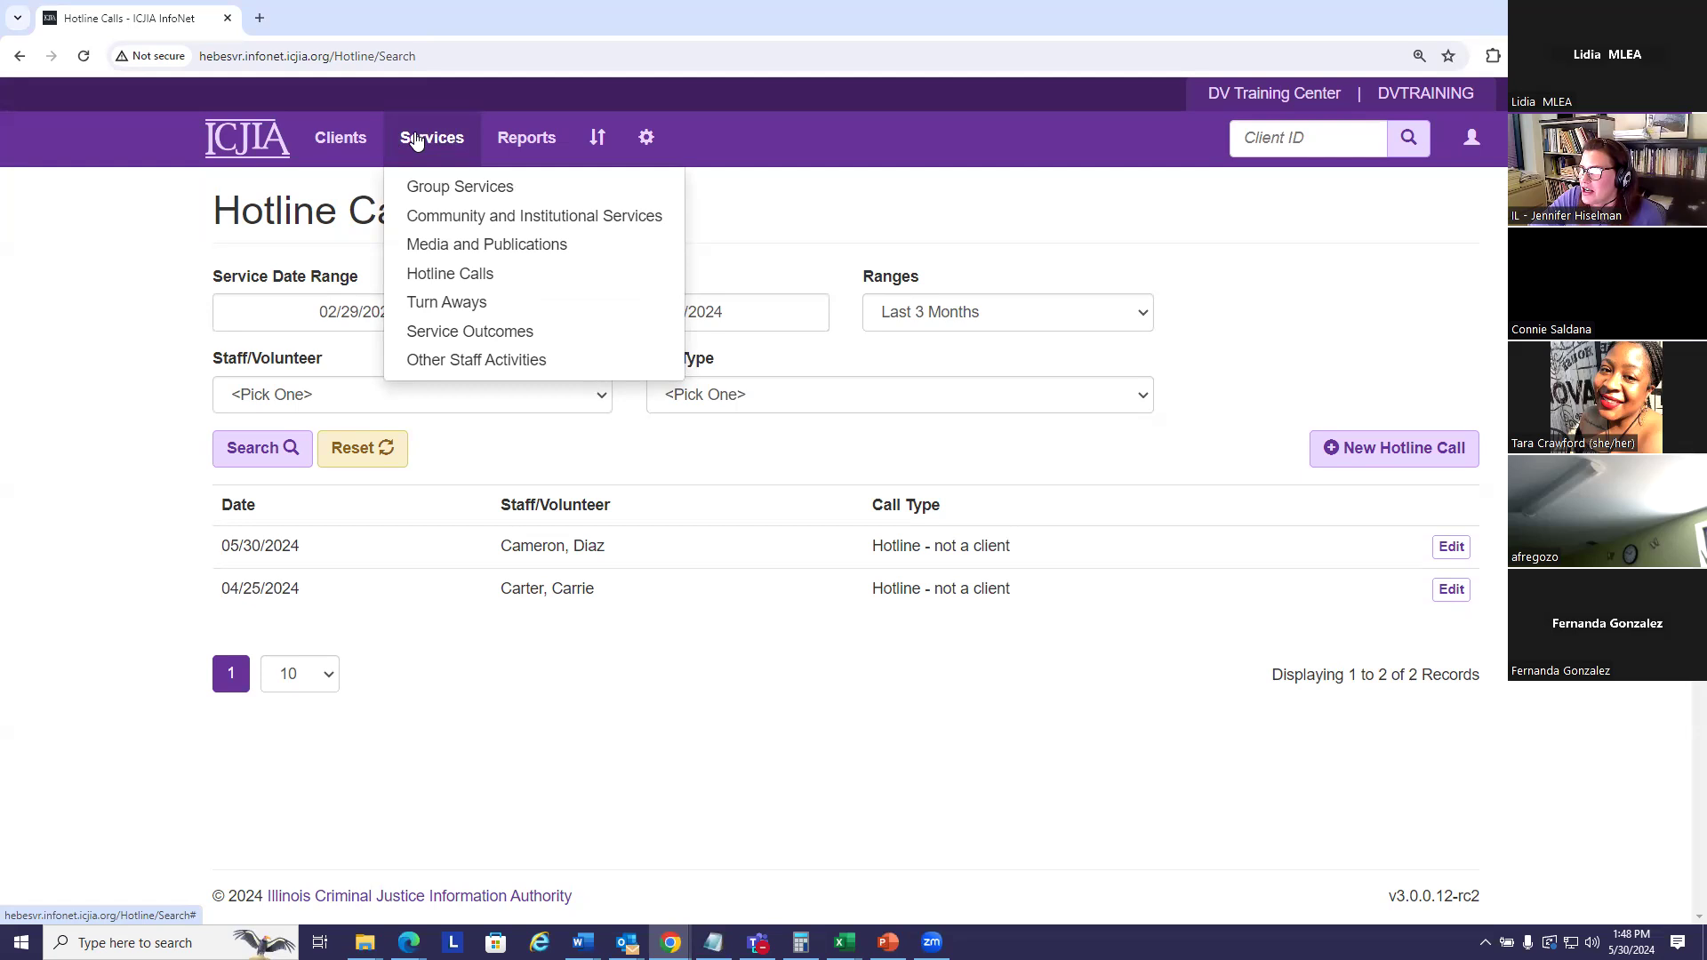
{"action": "left_click", "coordinate": [438, 219]}
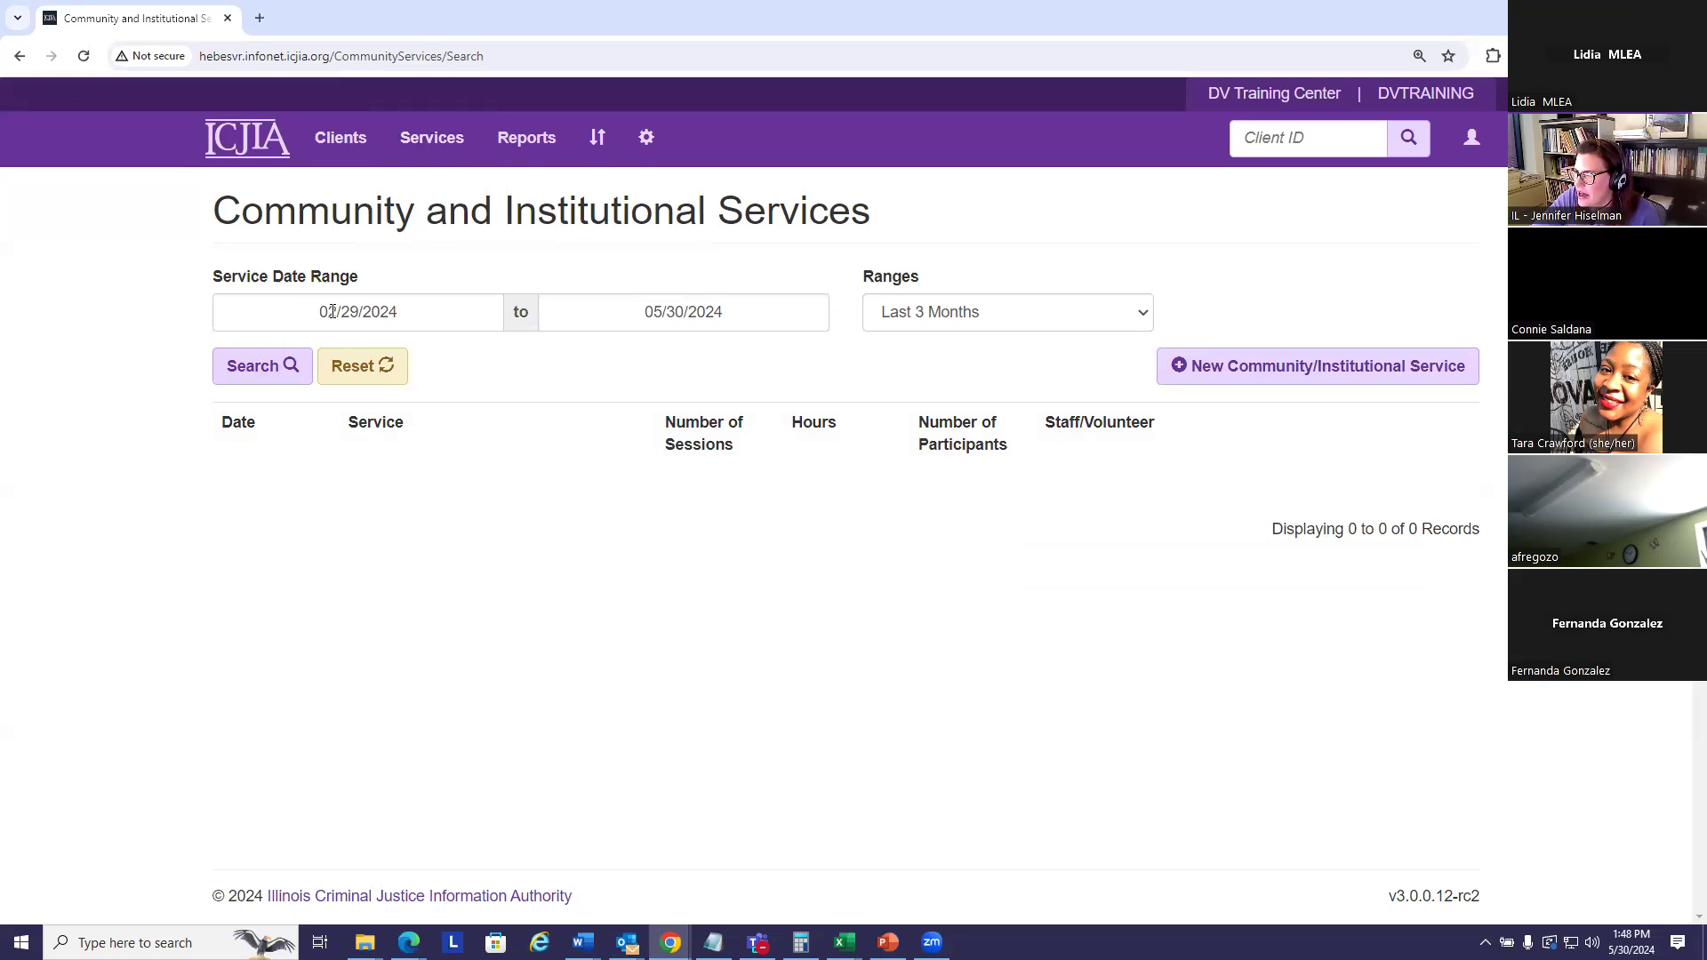
{"action": "left_click_drag", "start_coordinate": [390, 311], "coordinate": [411, 310]}
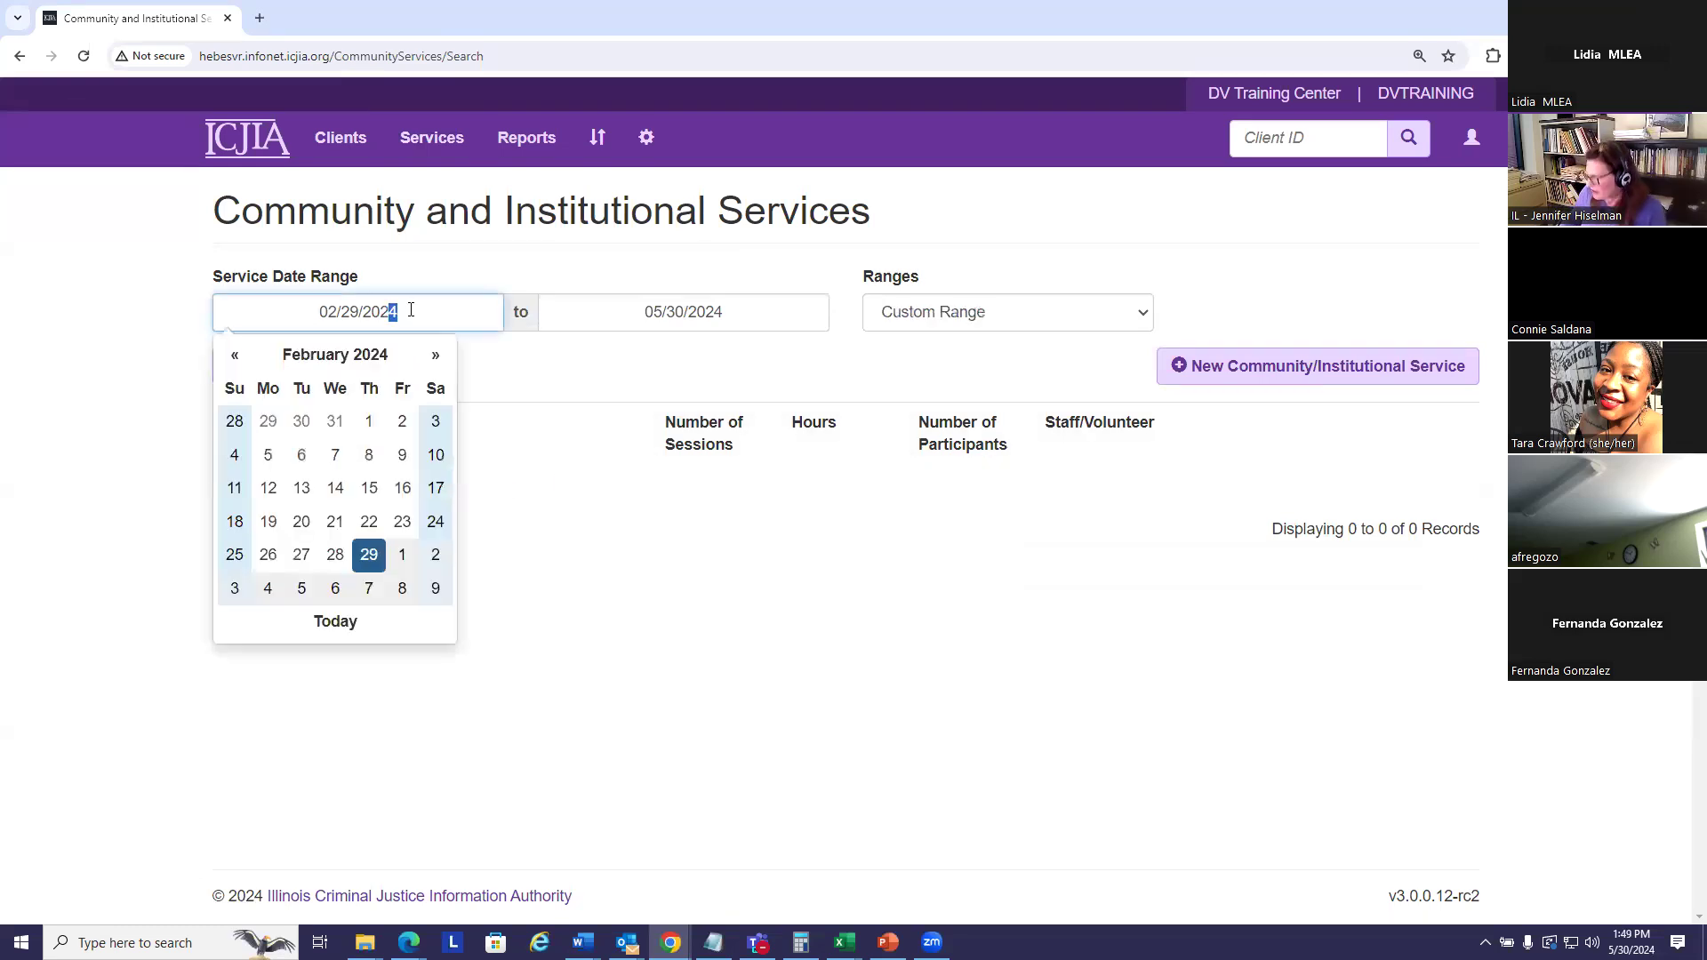
{"action": "type", "text": "2"}
{"action": "left_click", "coordinate": [463, 254]}
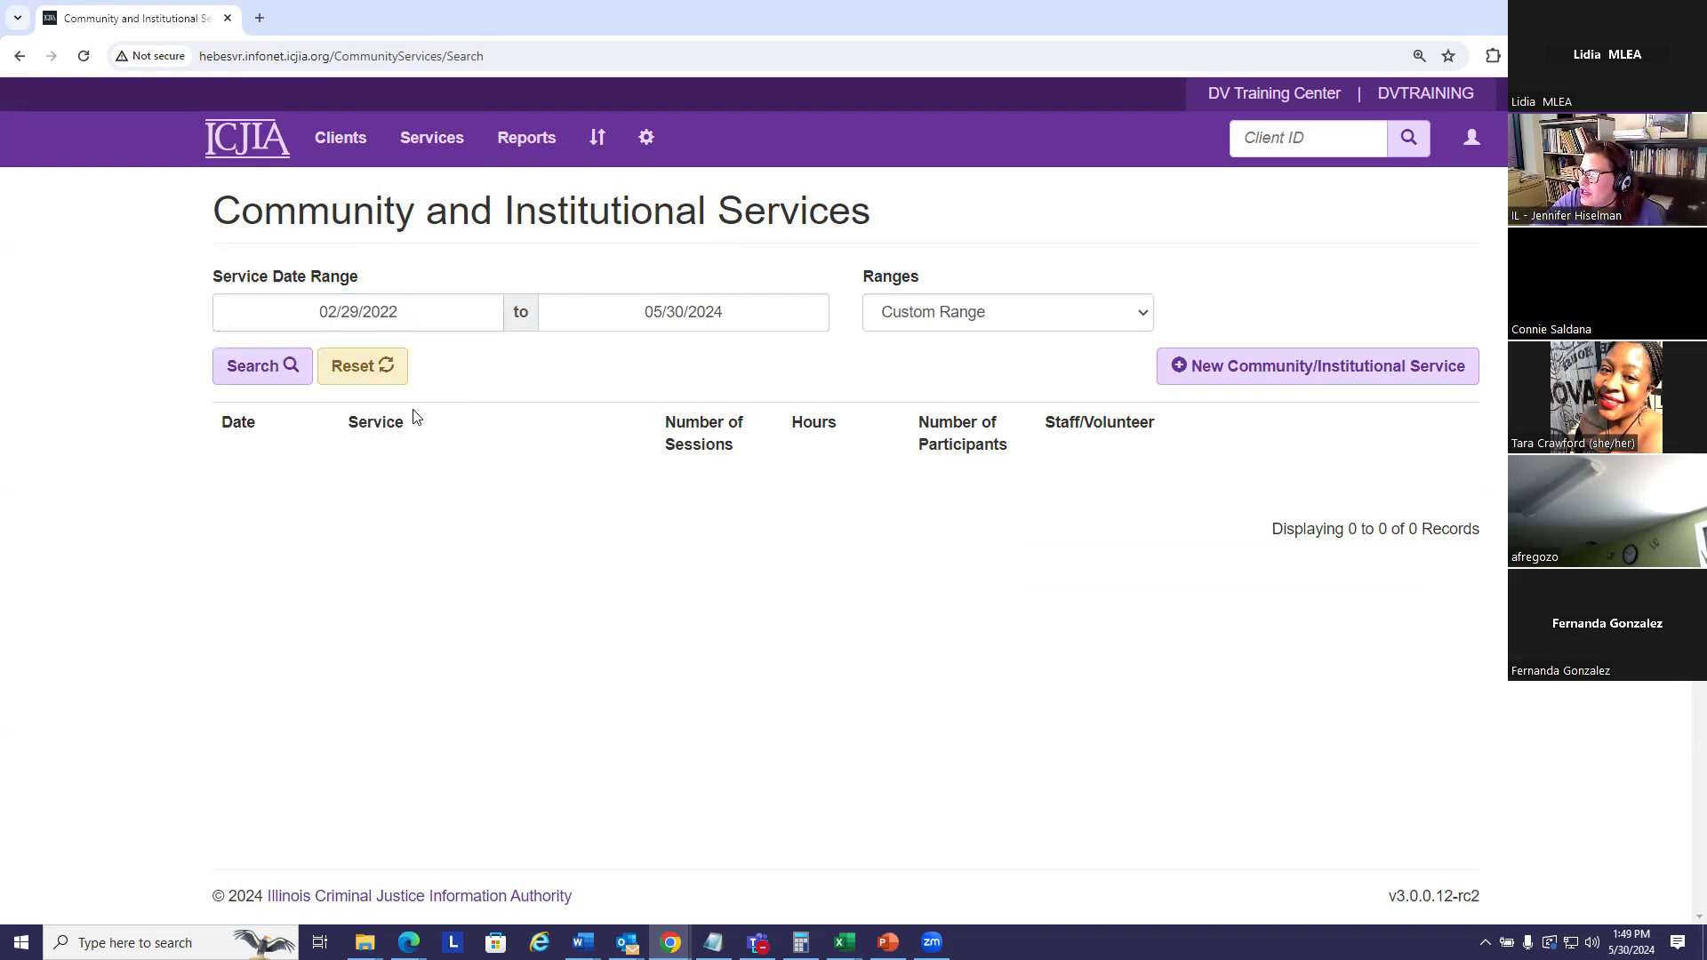
{"action": "left_click", "coordinate": [254, 372]}
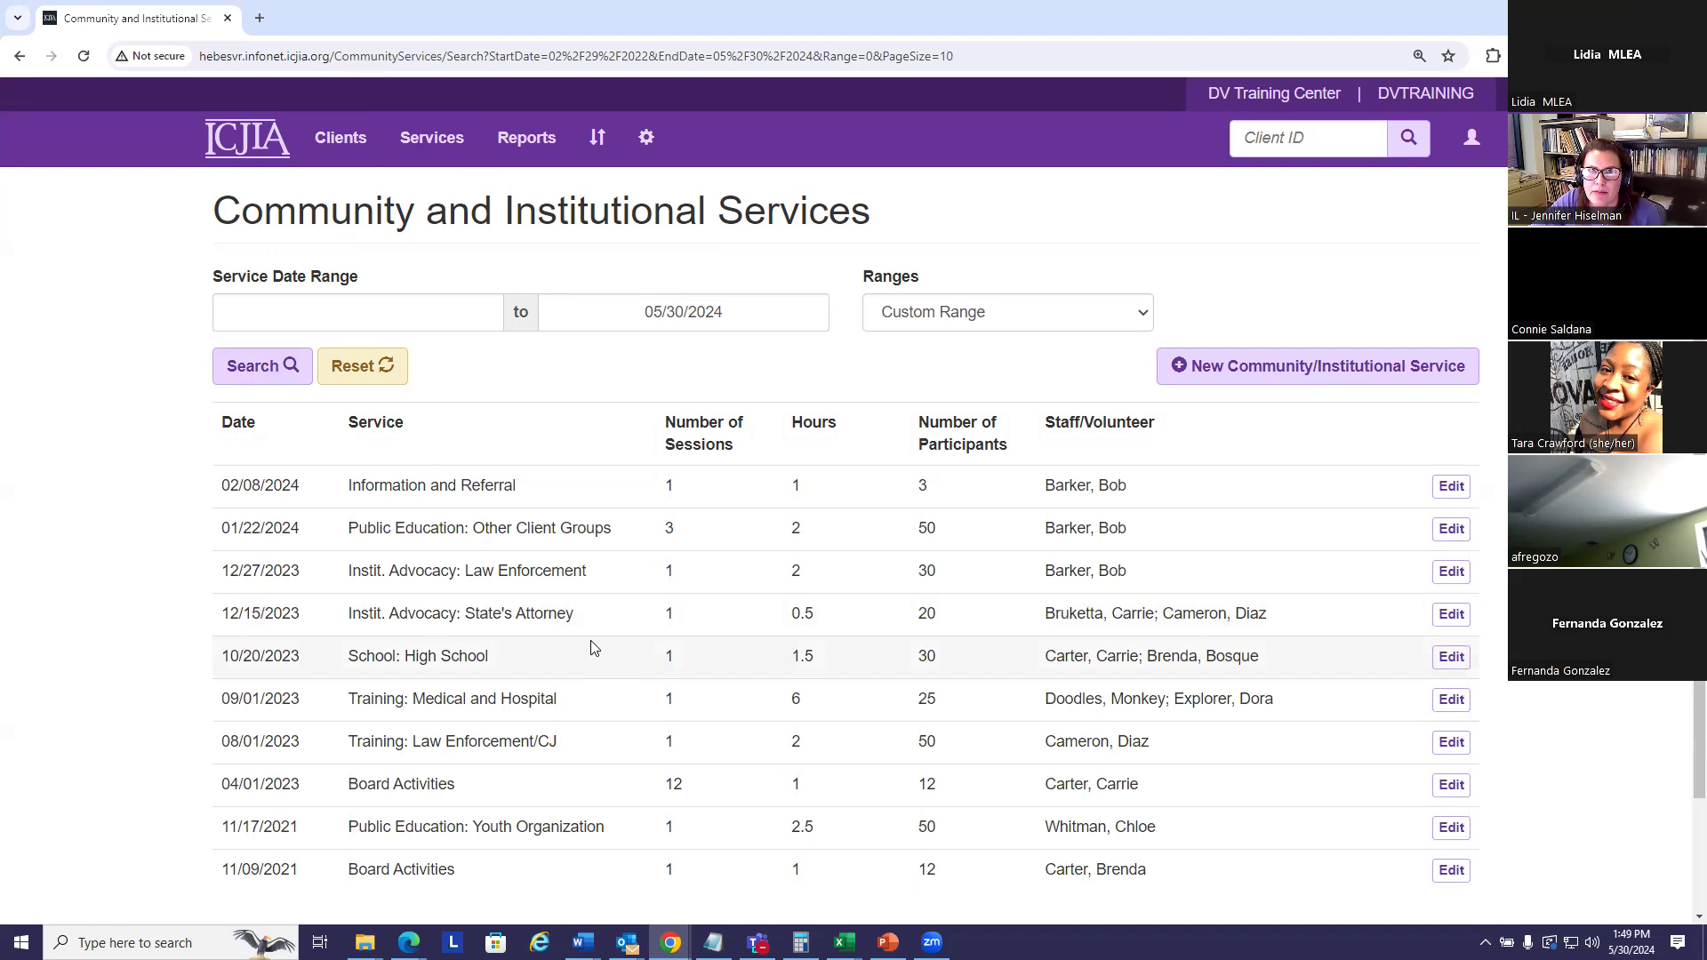
{"action": "scroll", "coordinate": [589, 637], "scroll_direction": "down", "scroll_amount": 1}
{"action": "scroll", "coordinate": [595, 638], "scroll_direction": "up", "scroll_amount": 1}
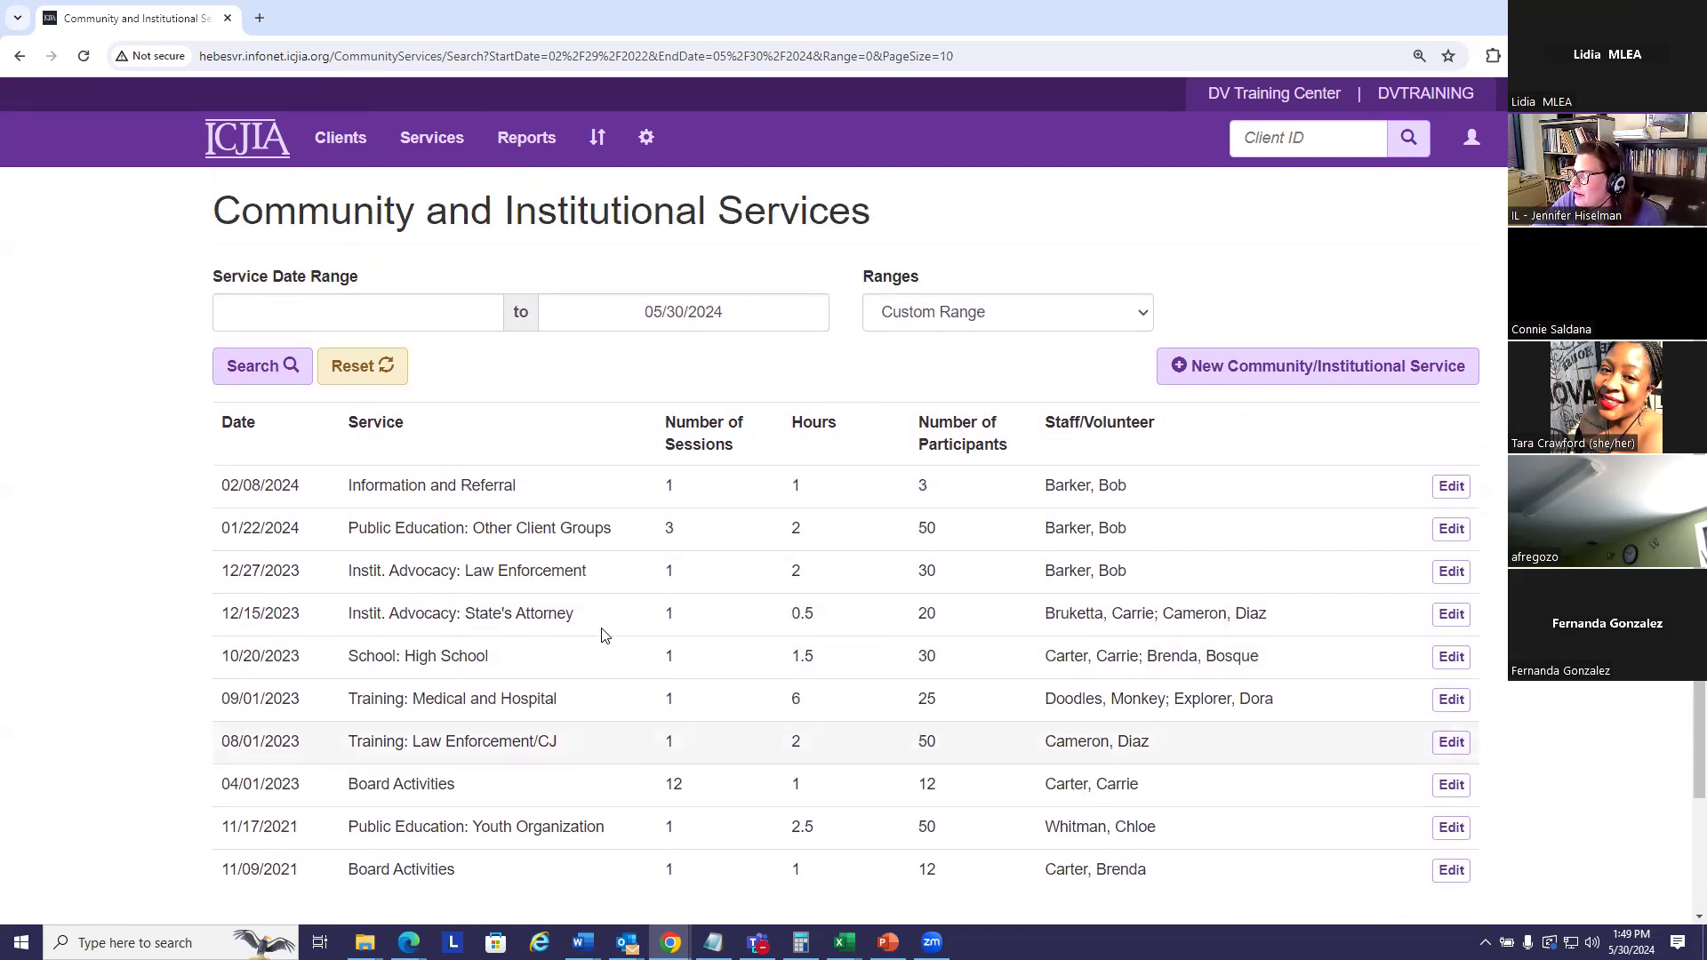
{"action": "scroll", "coordinate": [854, 427], "scroll_direction": "down", "scroll_amount": 1}
{"action": "scroll", "coordinate": [934, 450], "scroll_direction": "up", "scroll_amount": 1}
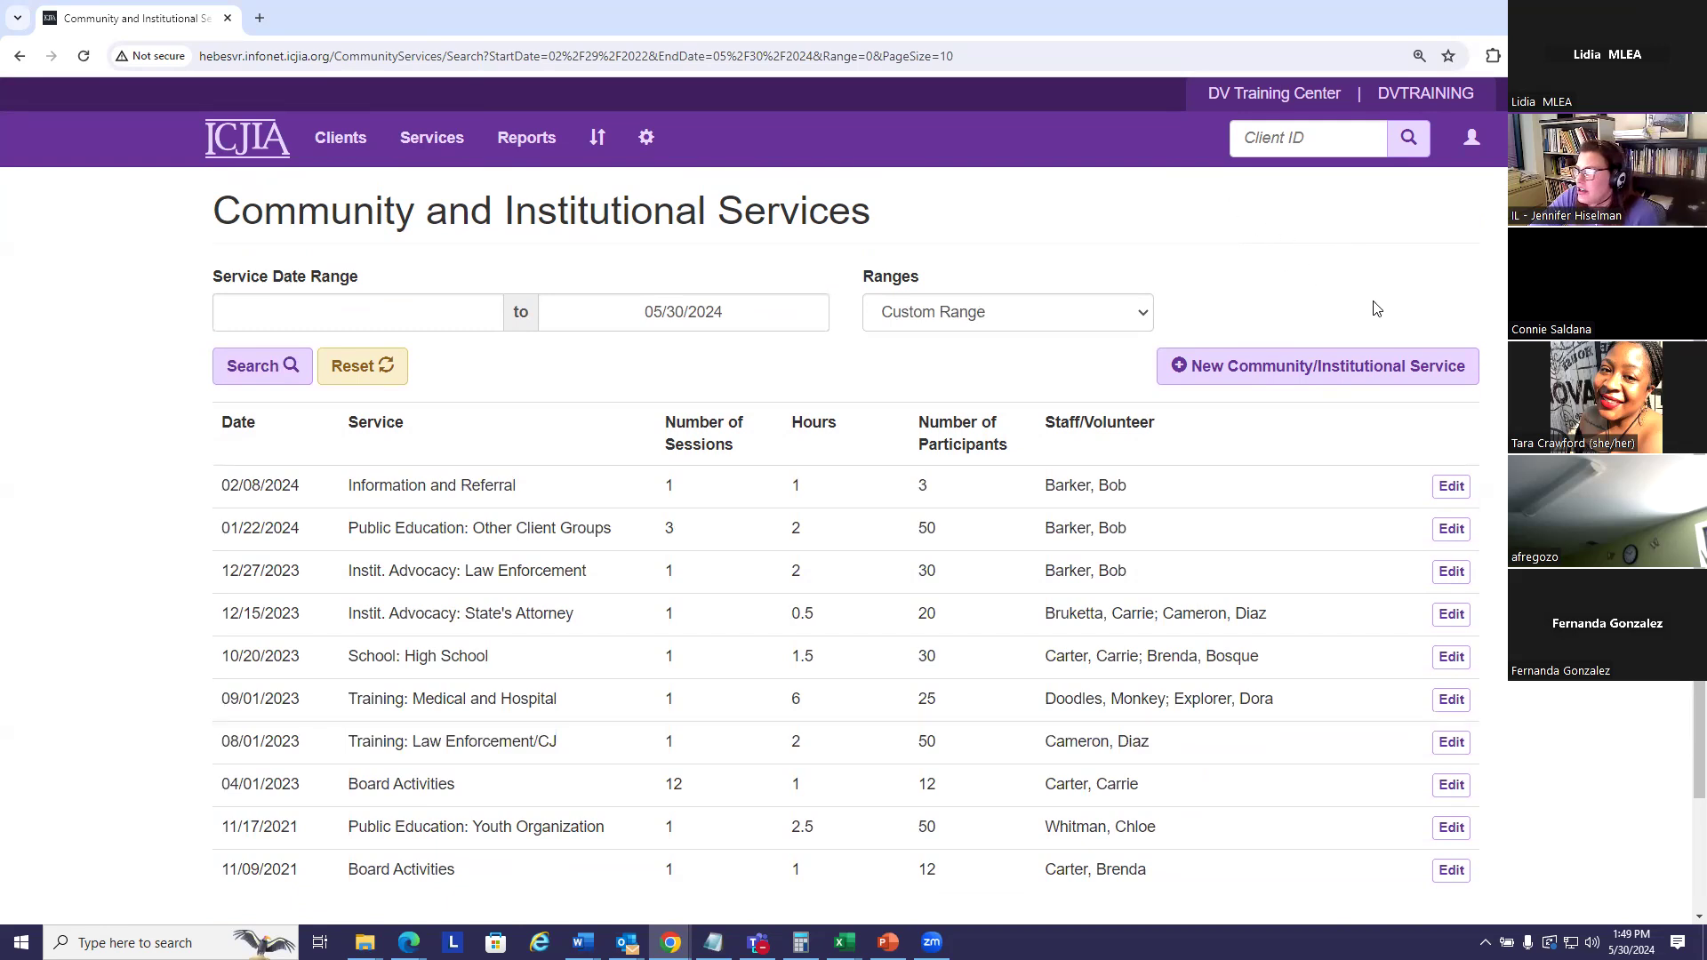
- Create a new community/institutional service record of type School: High School, dated 05/16/2024
{"action": "left_click", "coordinate": [1257, 374]}
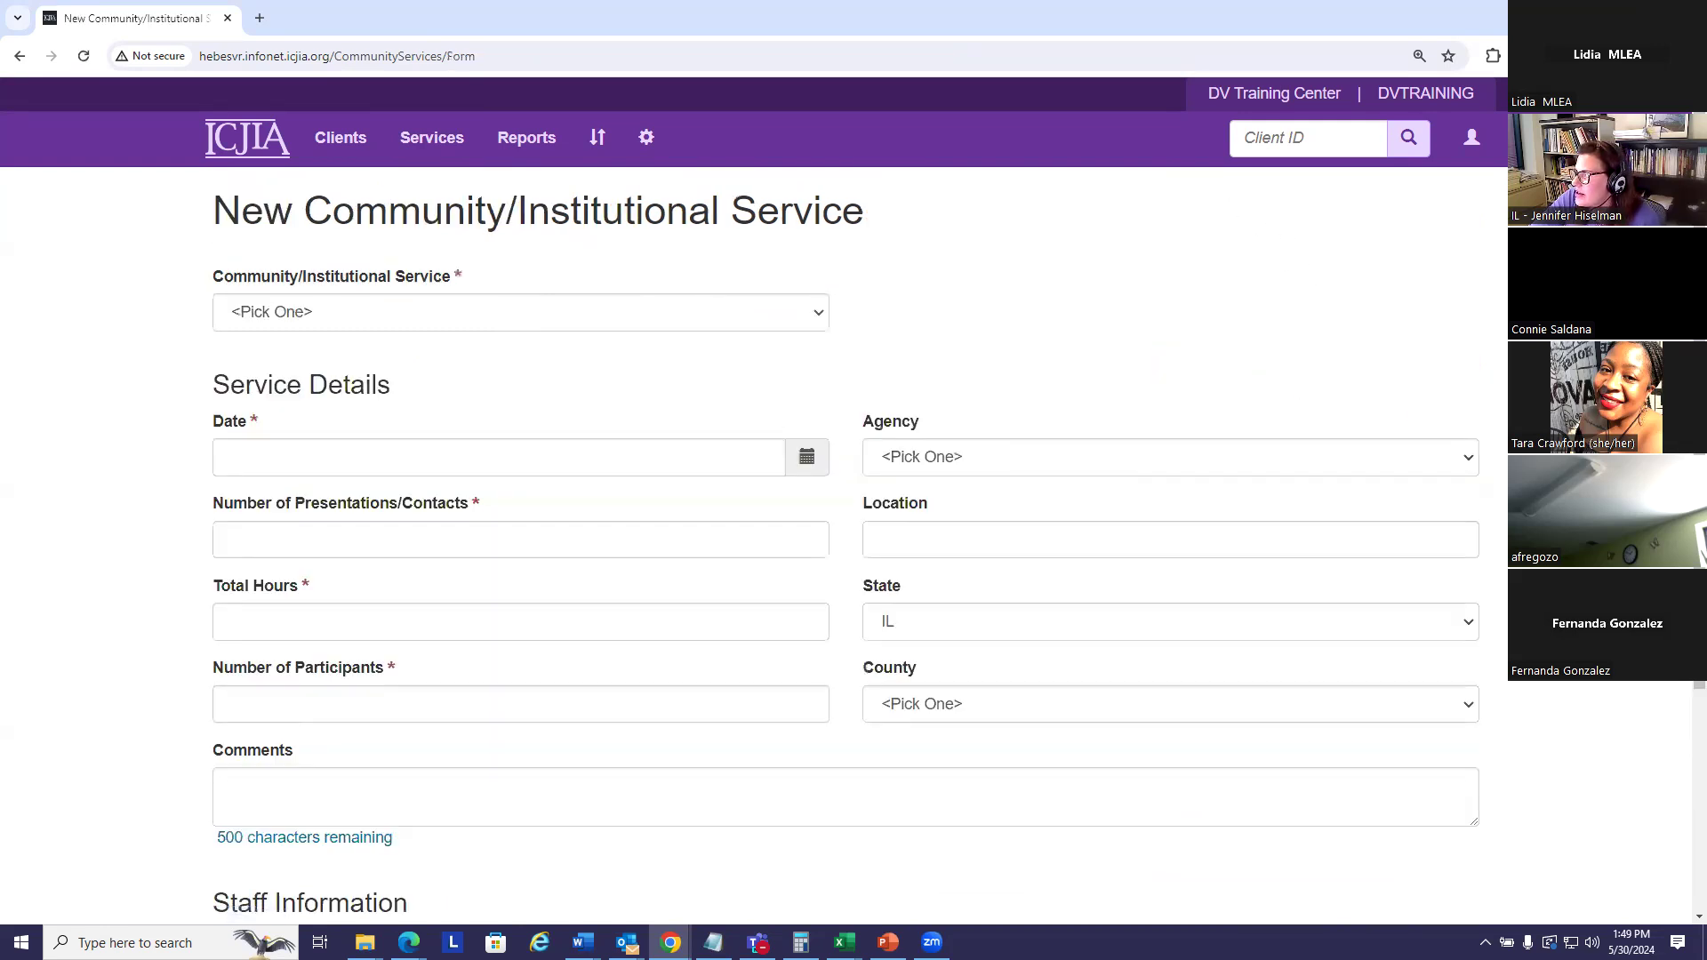
{"action": "left_click", "coordinate": [812, 307]}
{"action": "left_click_drag", "start_coordinate": [825, 371], "coordinate": [822, 458]}
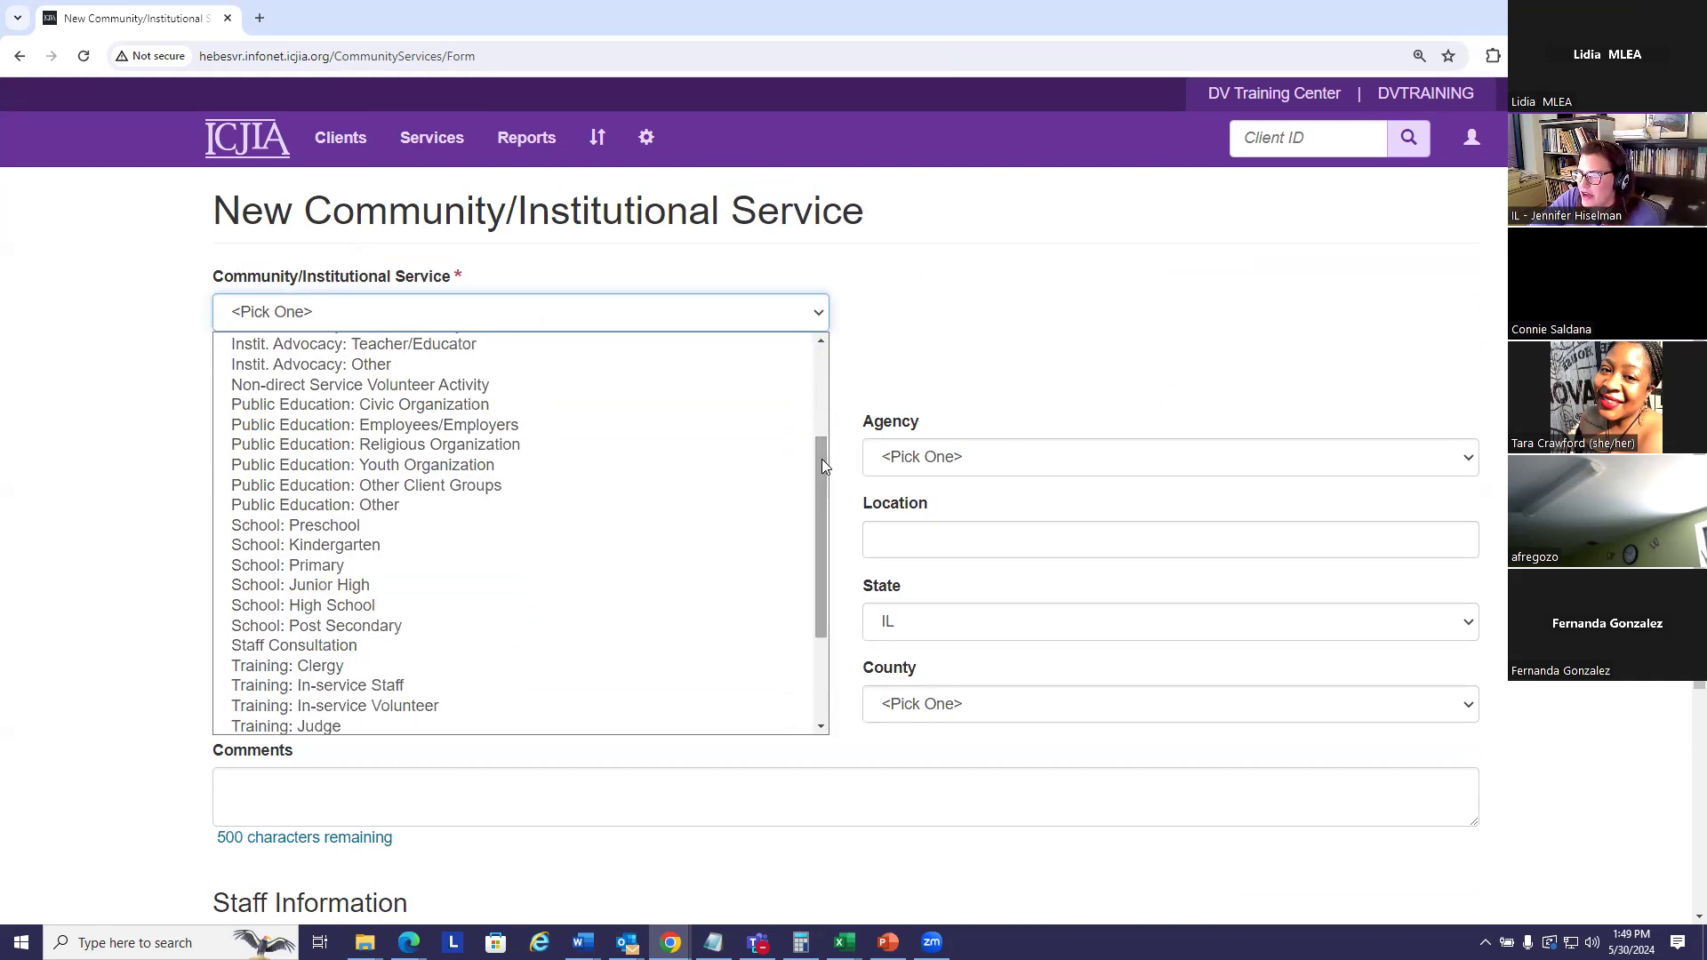
{"action": "left_click", "coordinate": [392, 607]}
{"action": "left_click", "coordinate": [264, 455]}
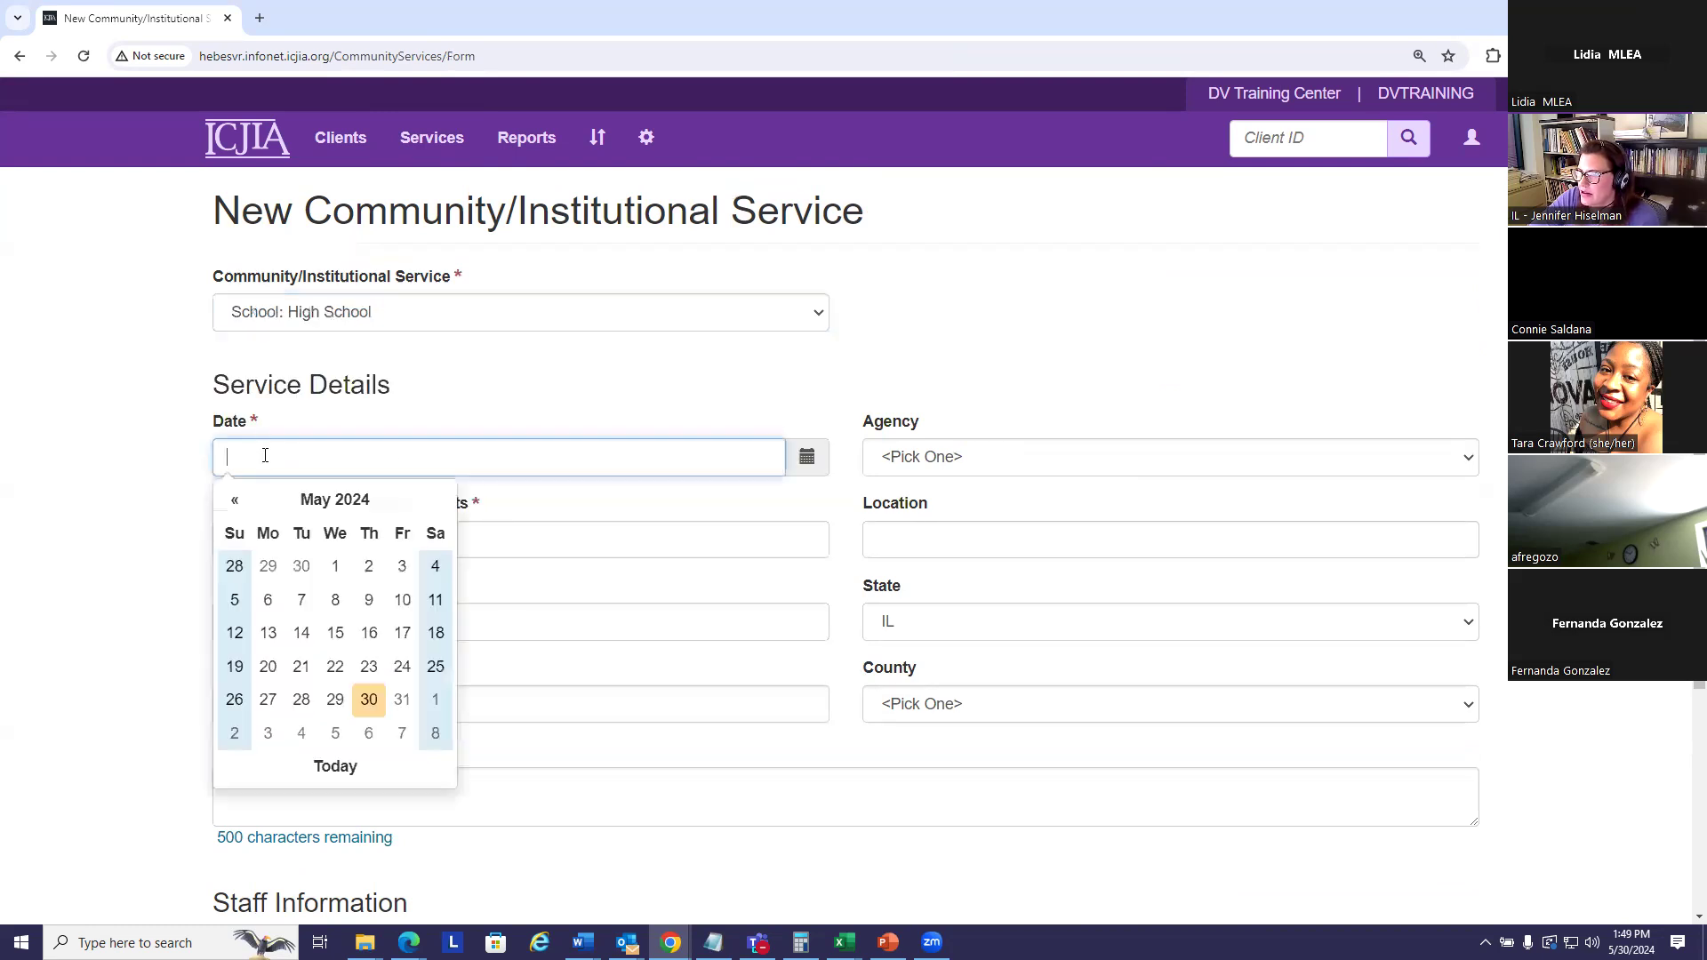
{"action": "left_click", "coordinate": [369, 633]}
- Set the number of presentations/contacts for the high school service to 2
{"action": "left_click", "coordinate": [282, 537]}
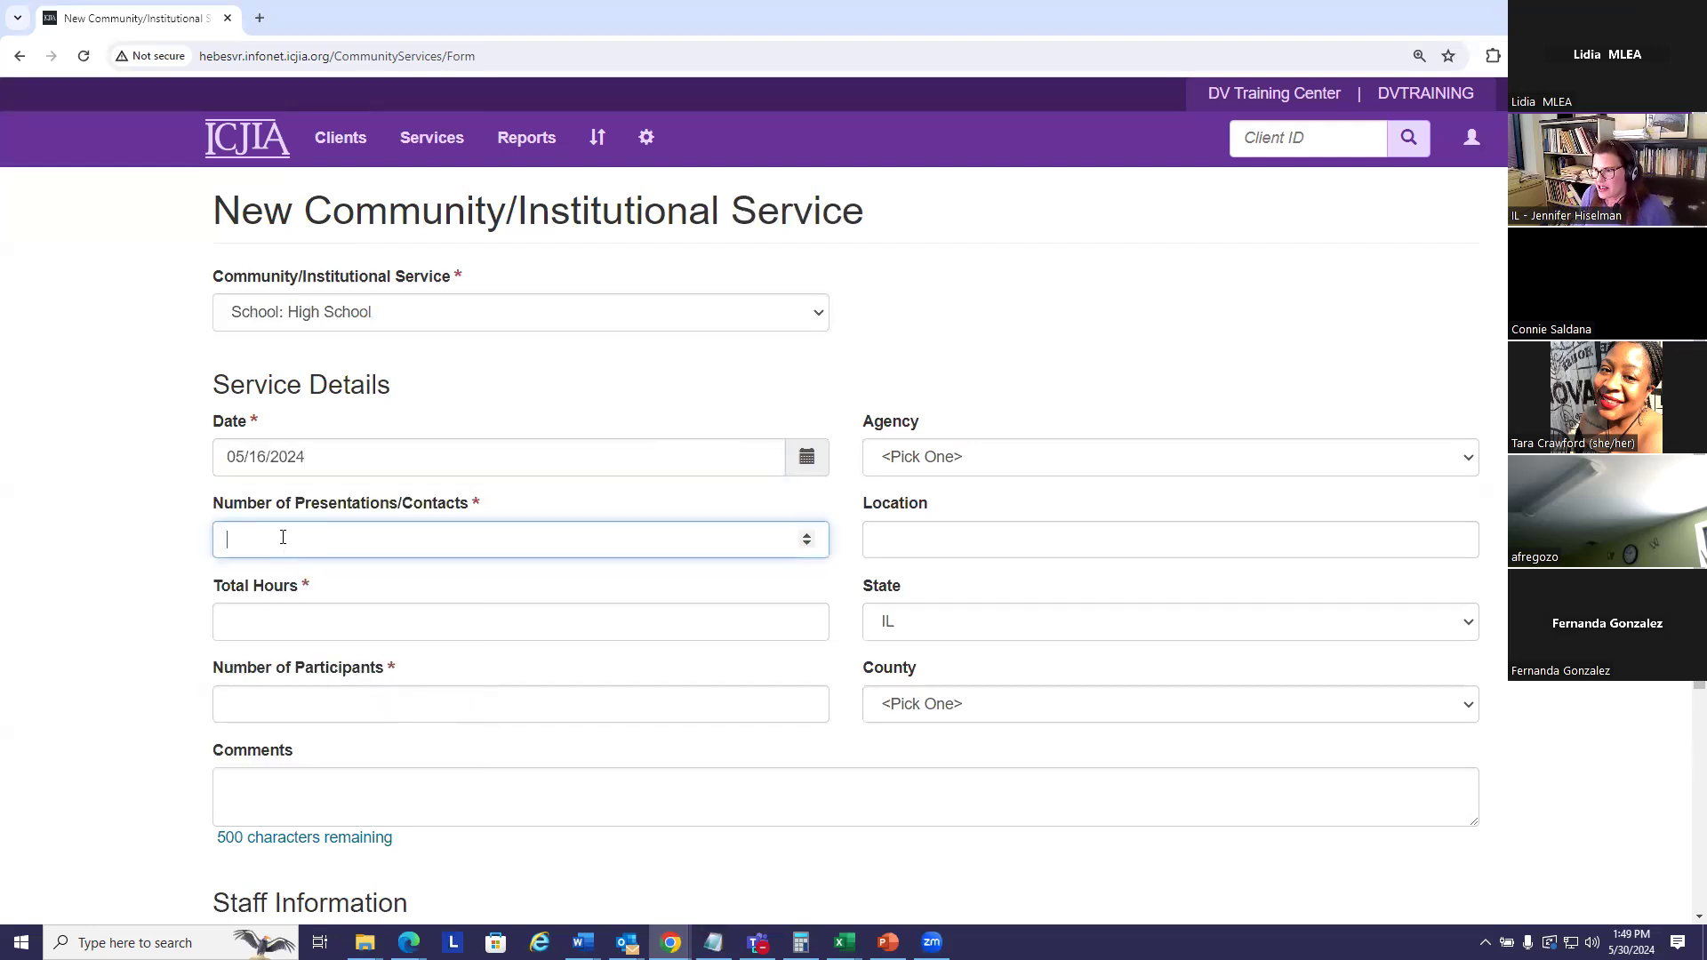
{"action": "type", "text": "1"}
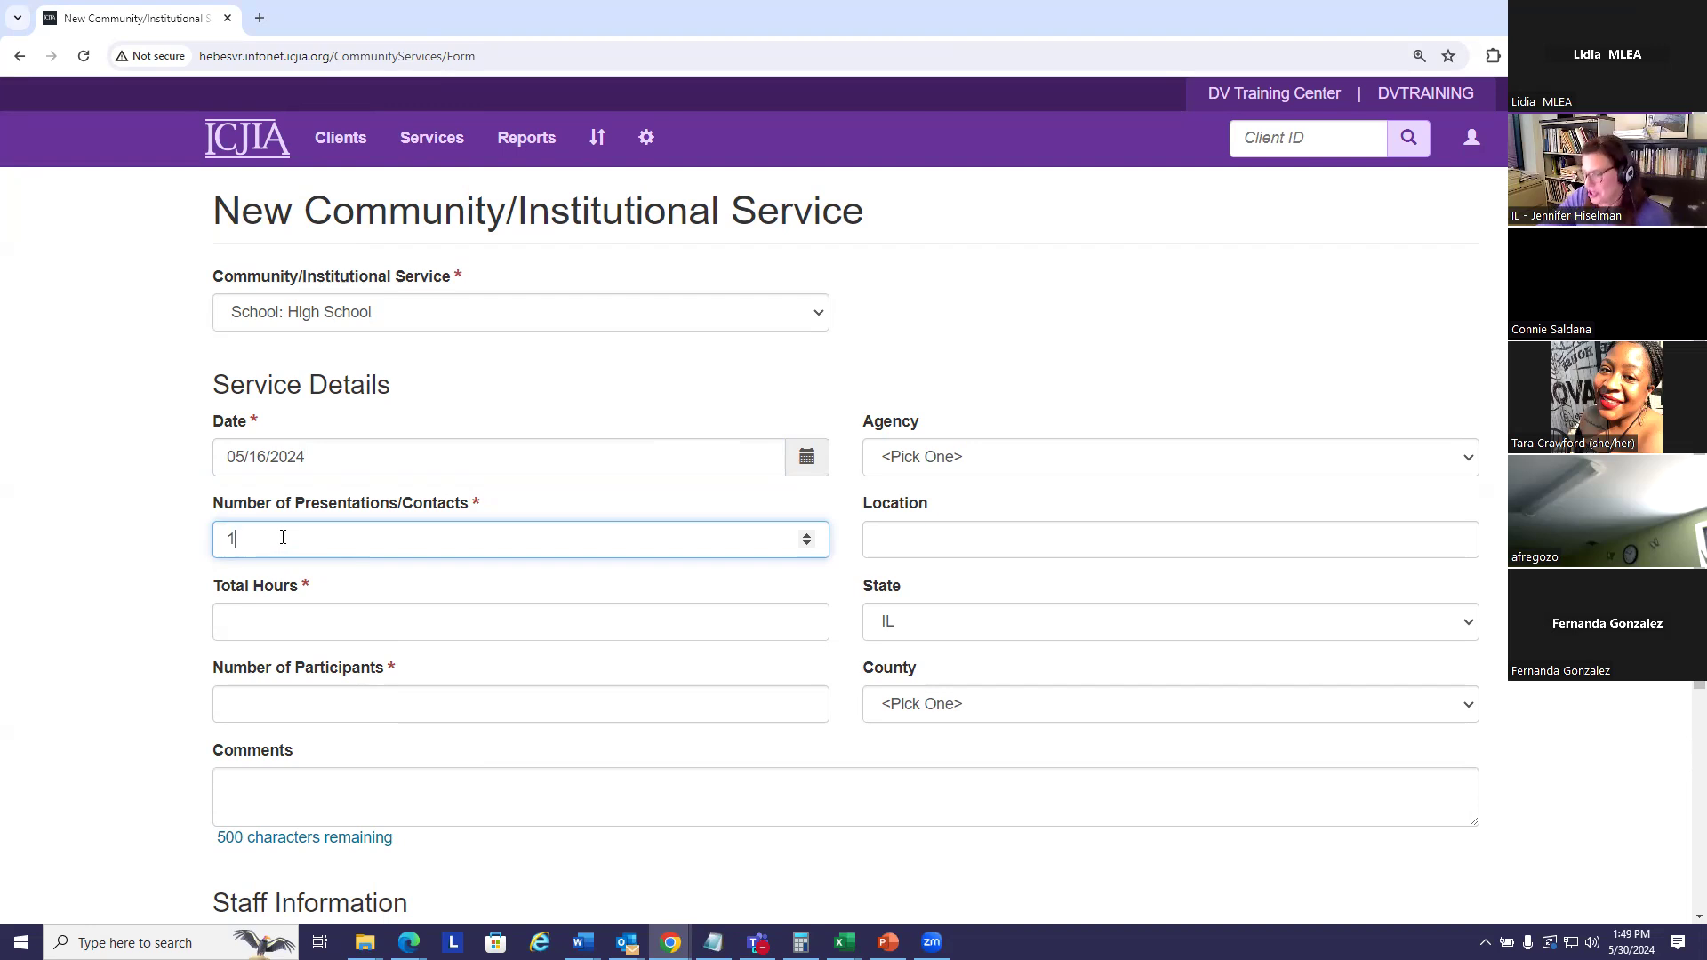
{"action": "key", "text": "BackSpace"}
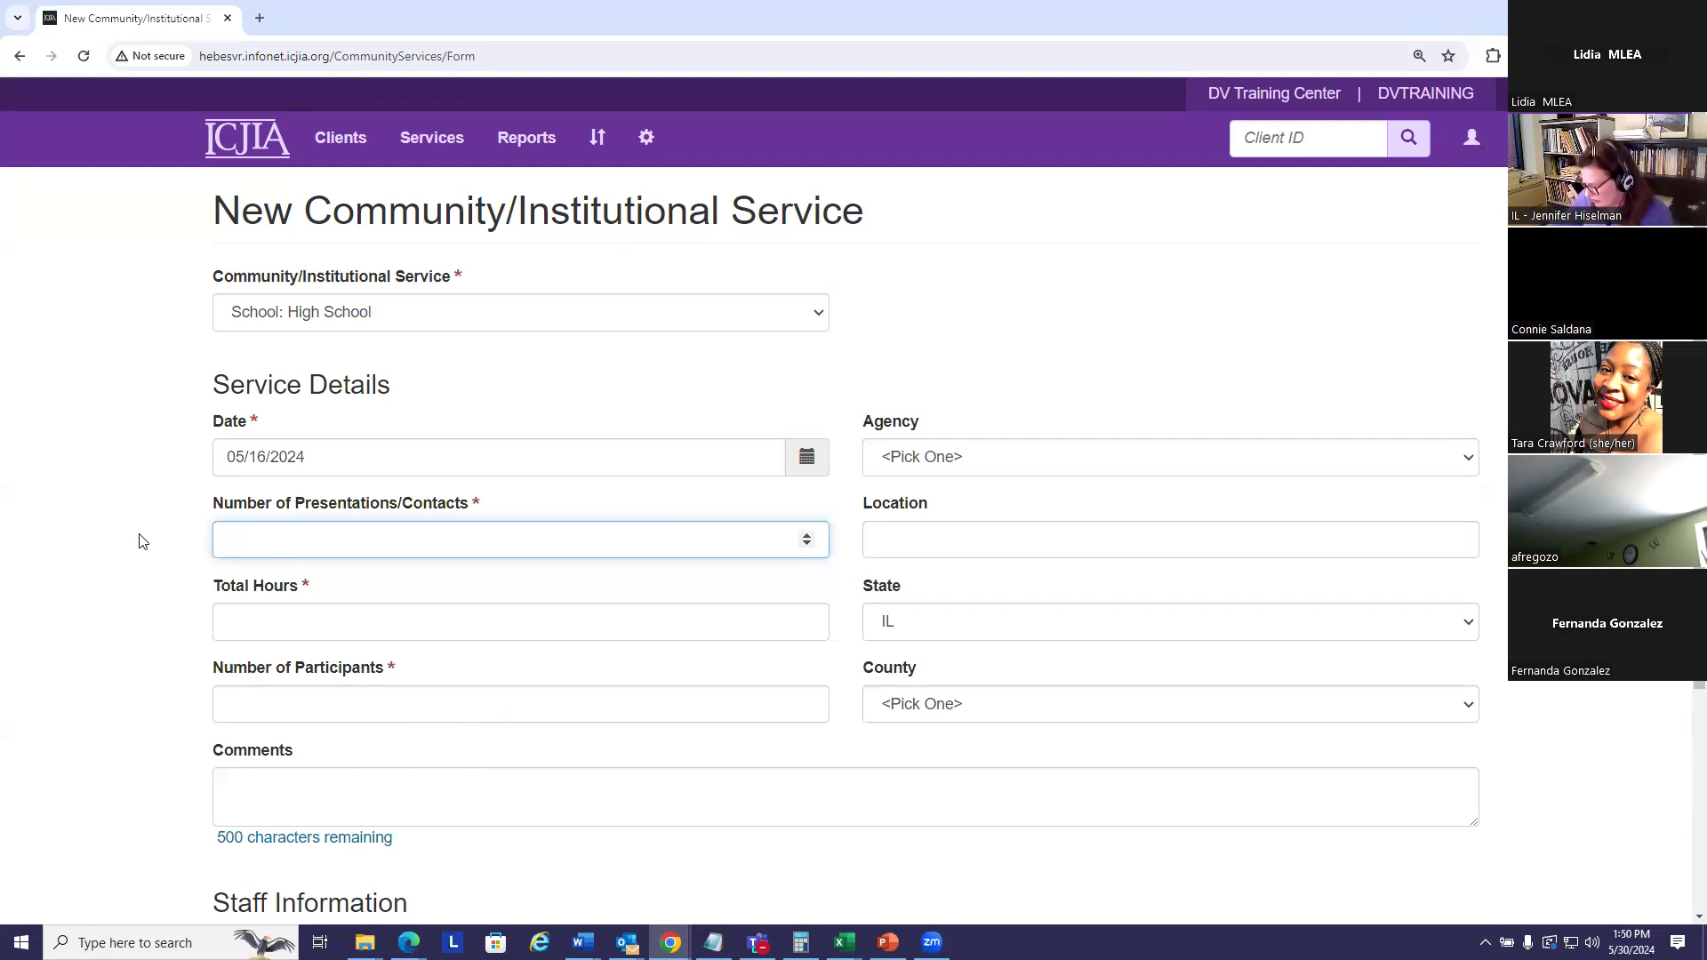
{"action": "type", "text": "2"}
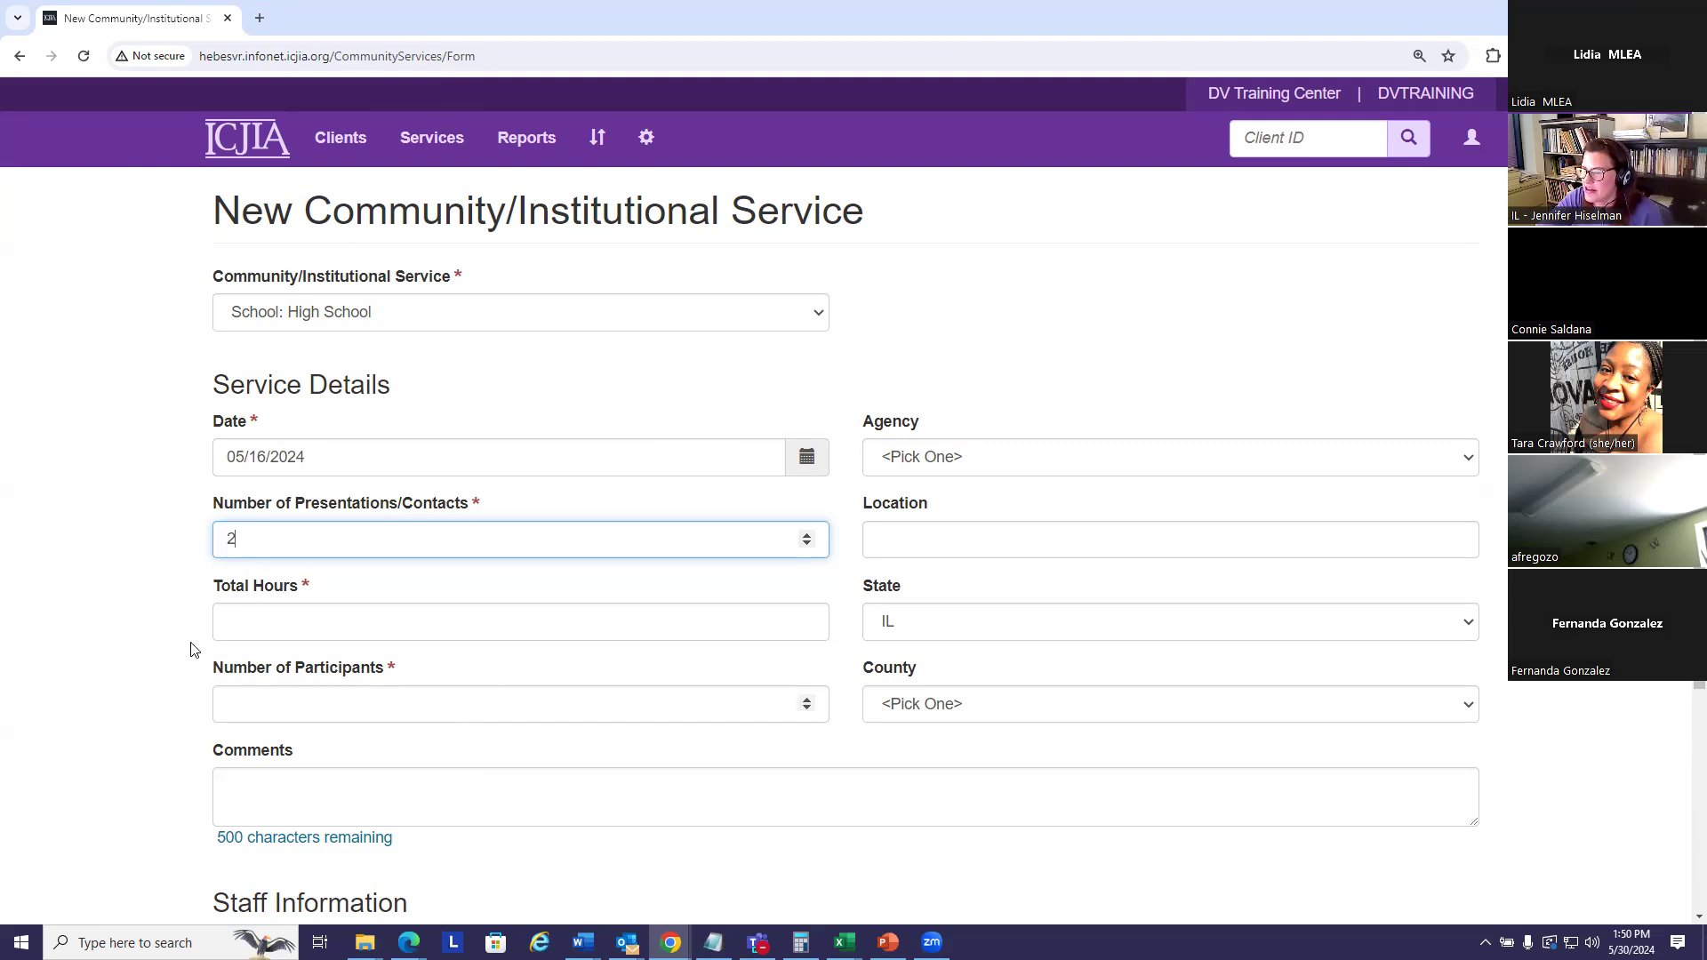
- Set the service's total hours to 3 and its number of participants to 200
{"action": "left_click", "coordinate": [228, 622]}
{"action": "mouse_move", "coordinate": [313, 664]}
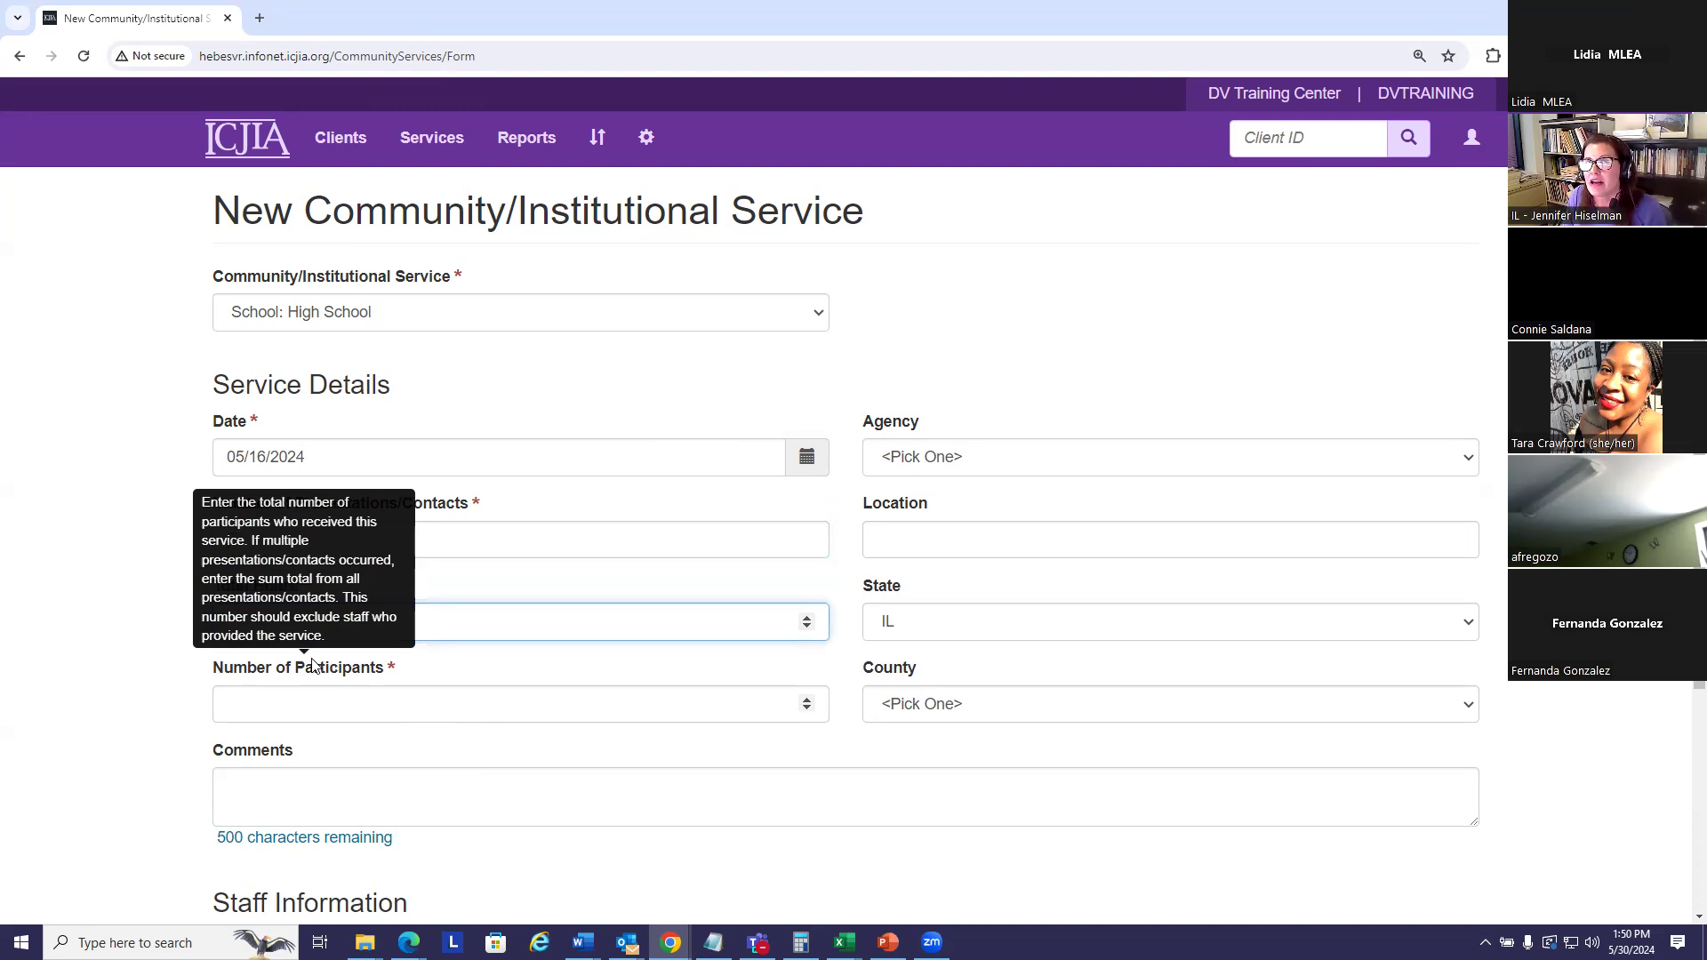
{"action": "left_click", "coordinate": [679, 583]}
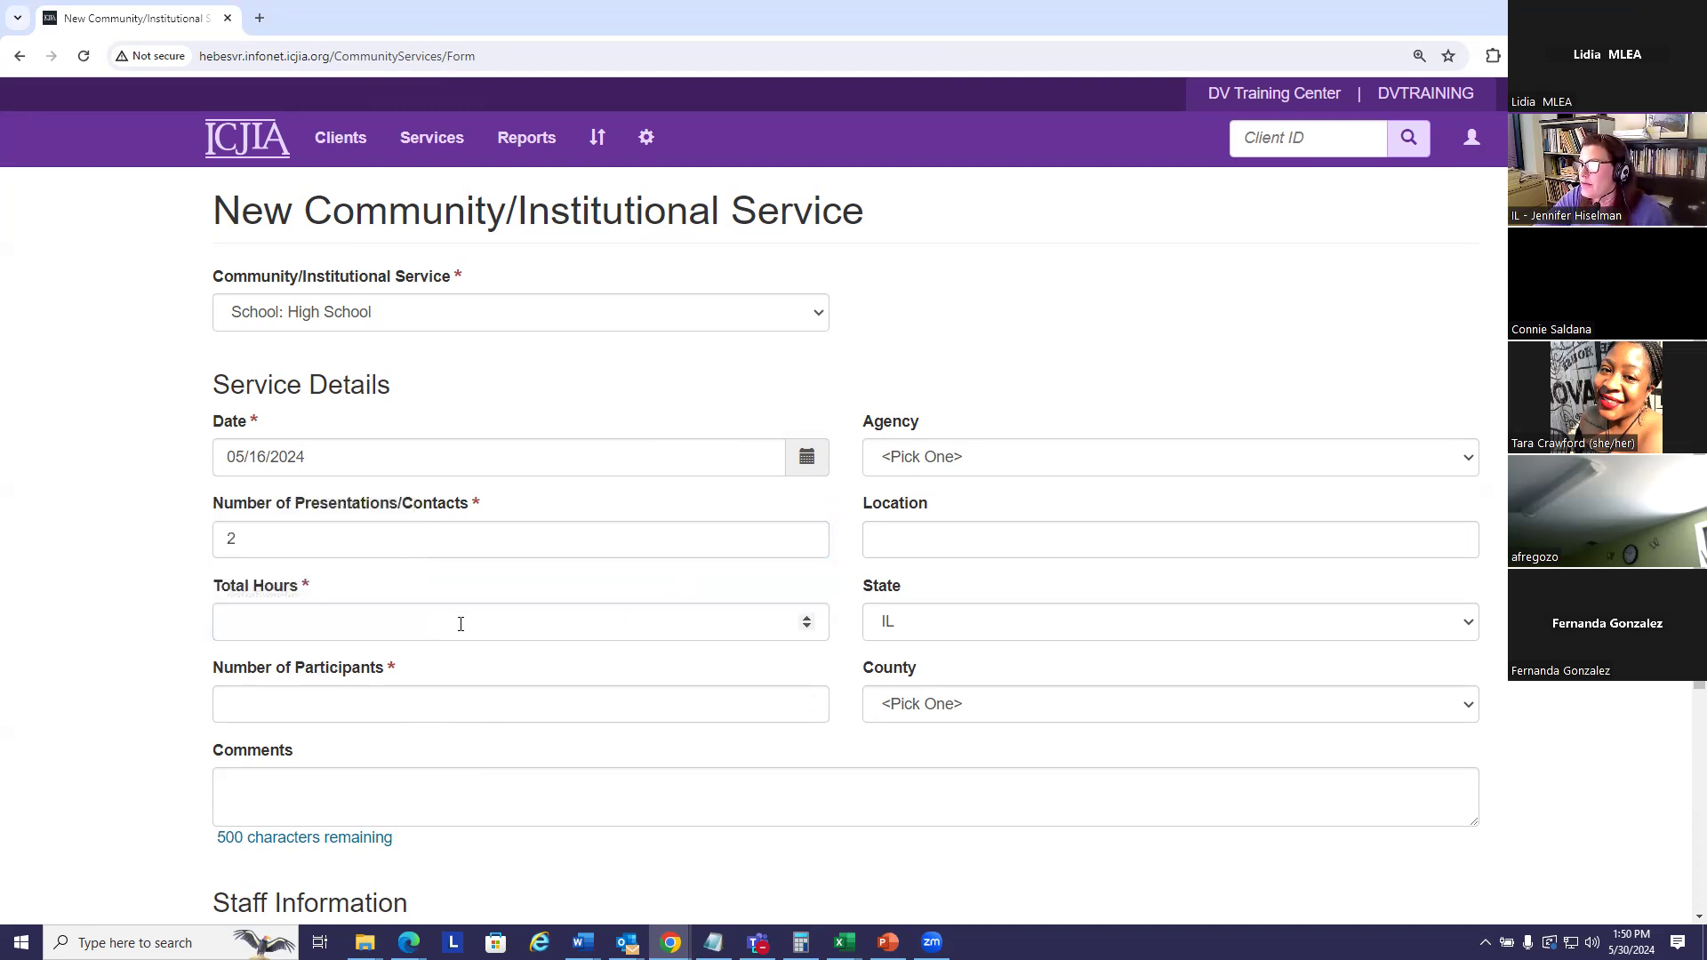
{"action": "left_click", "coordinate": [250, 619]}
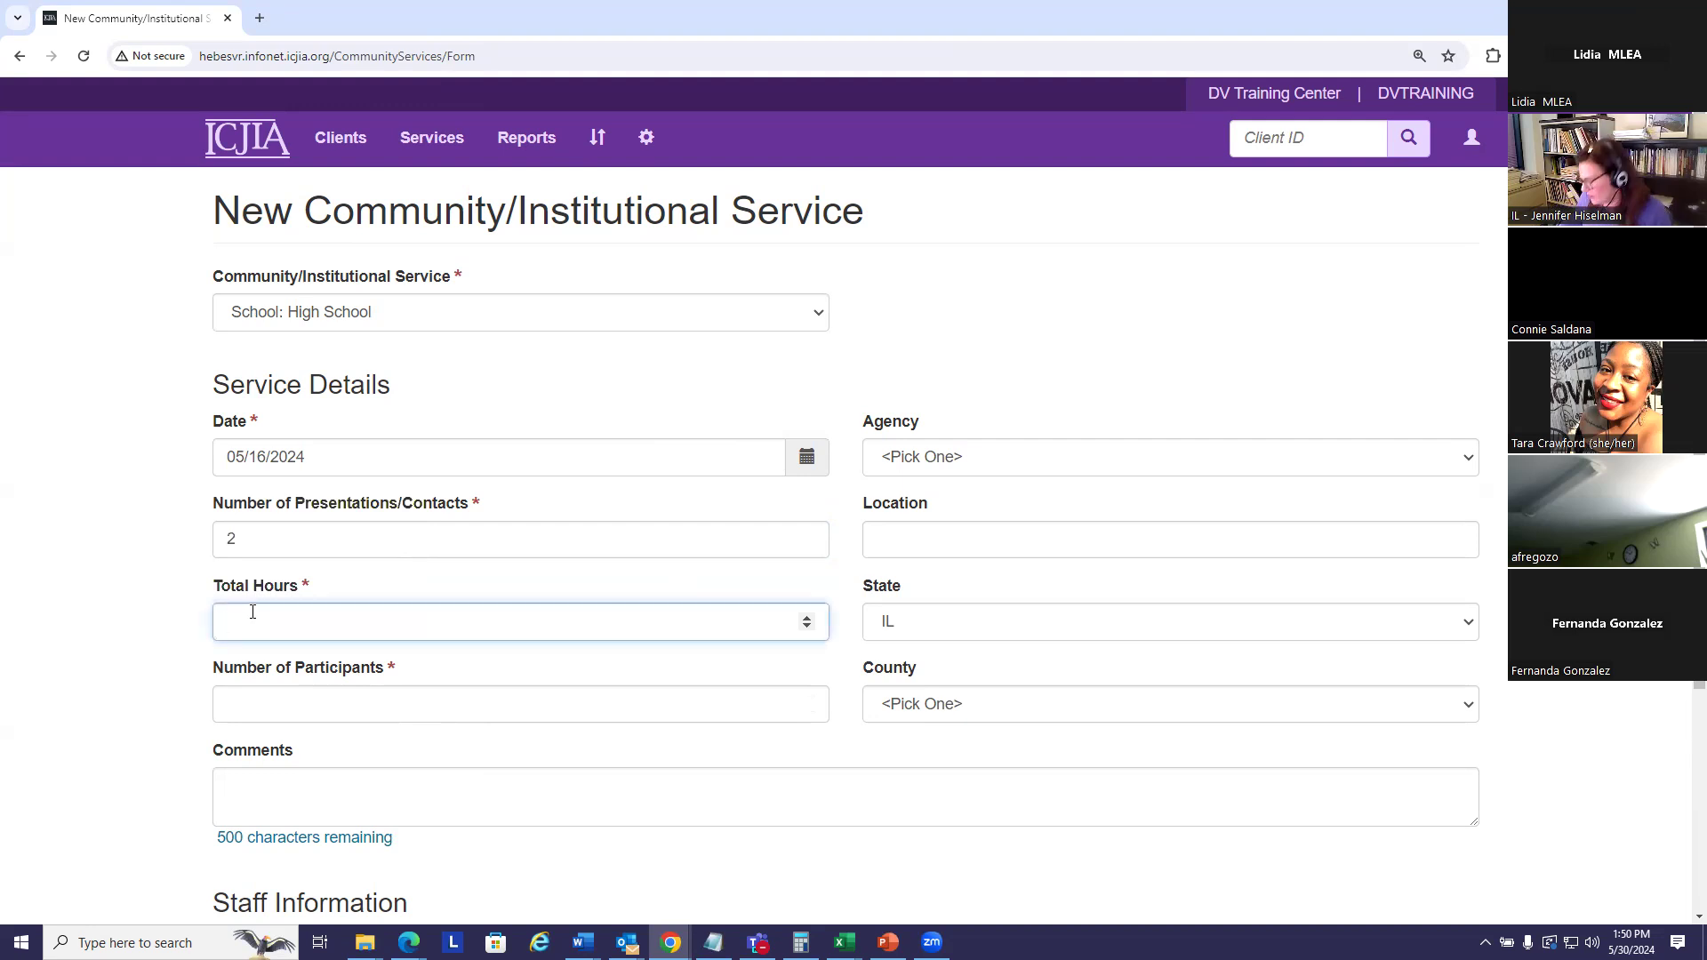
{"action": "type", "text": "3"}
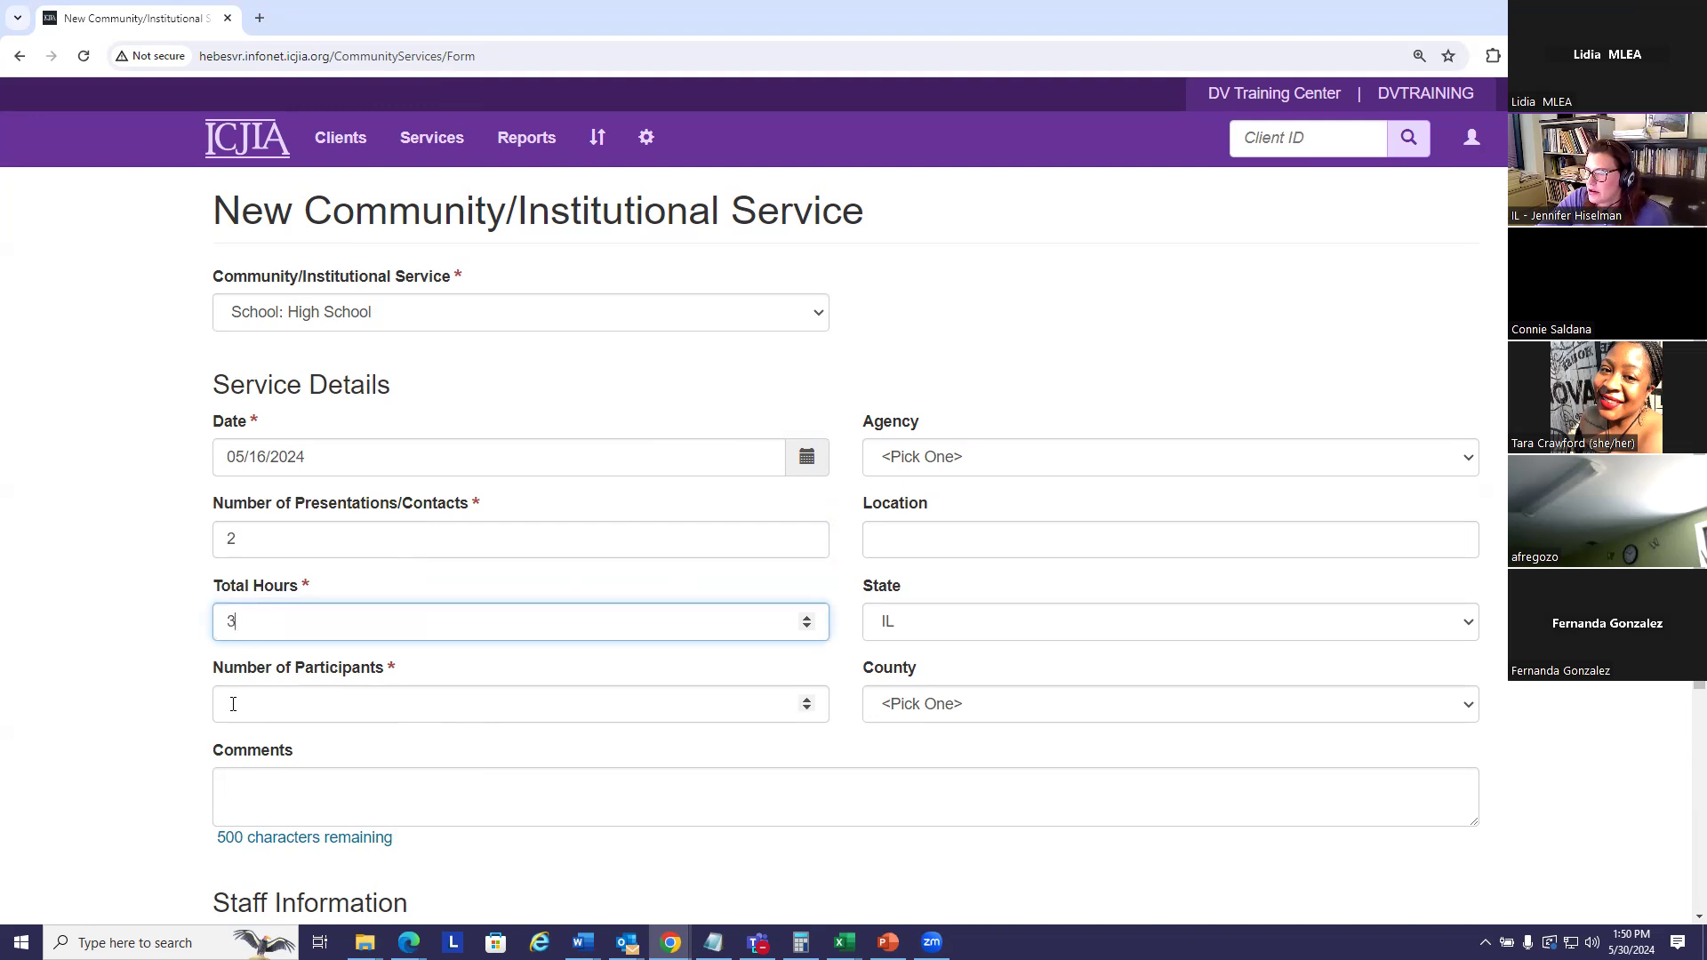
{"action": "left_click", "coordinate": [242, 704]}
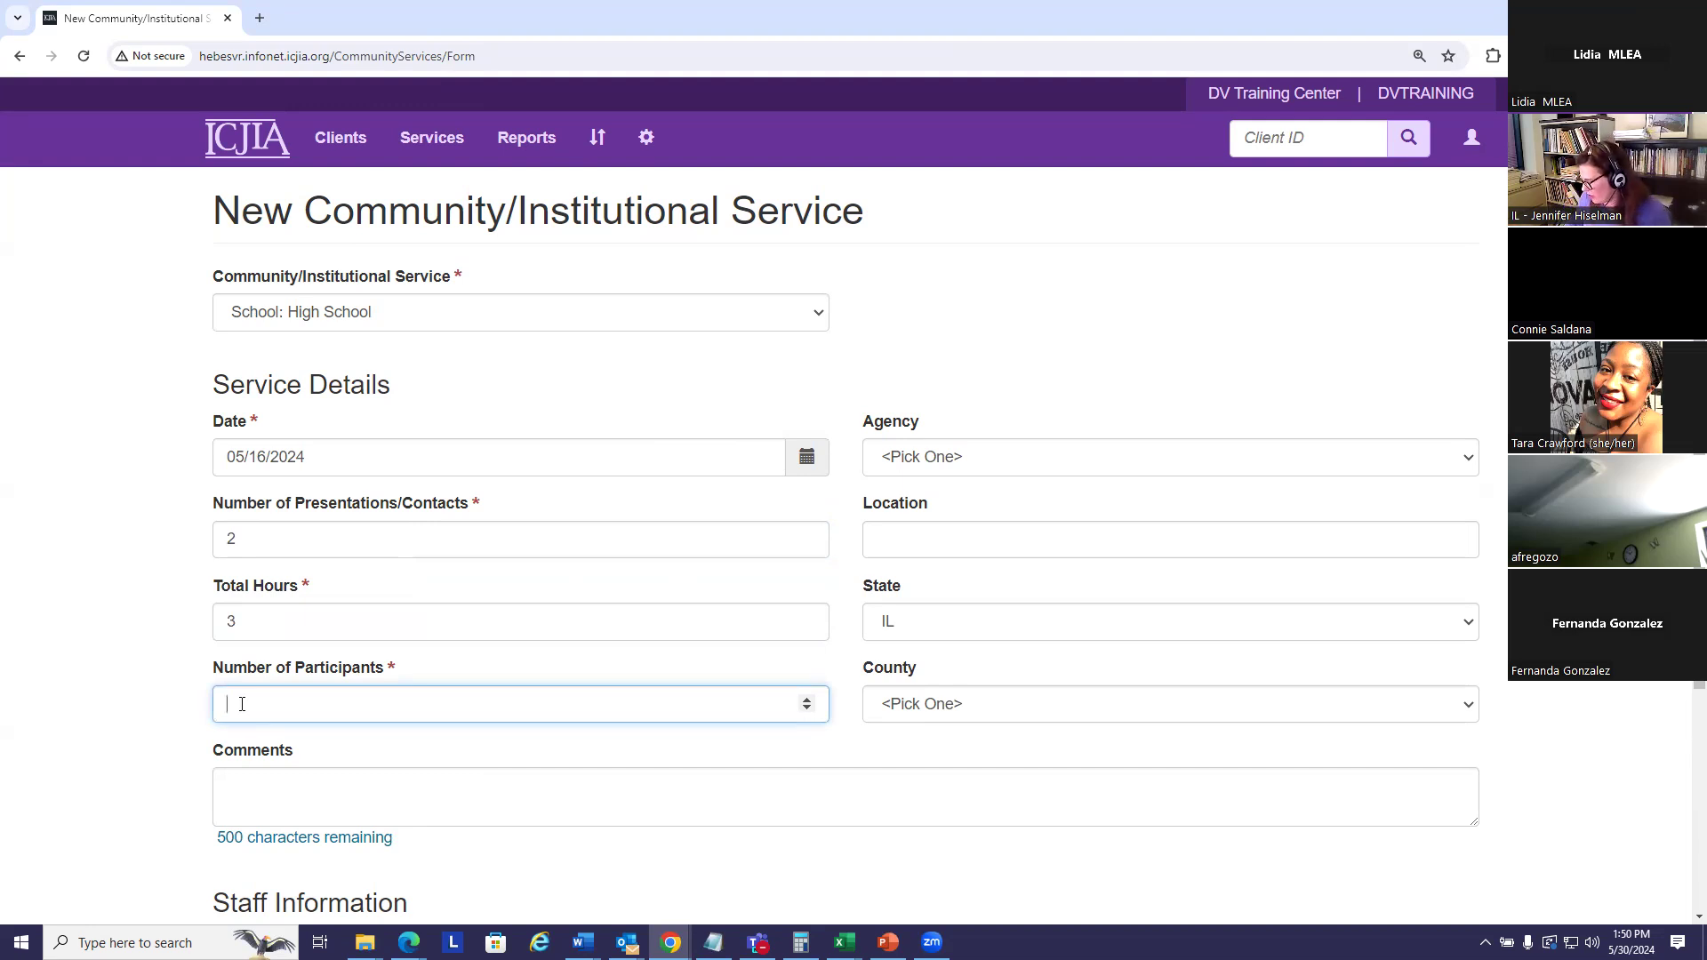
{"action": "type", "text": "200"}
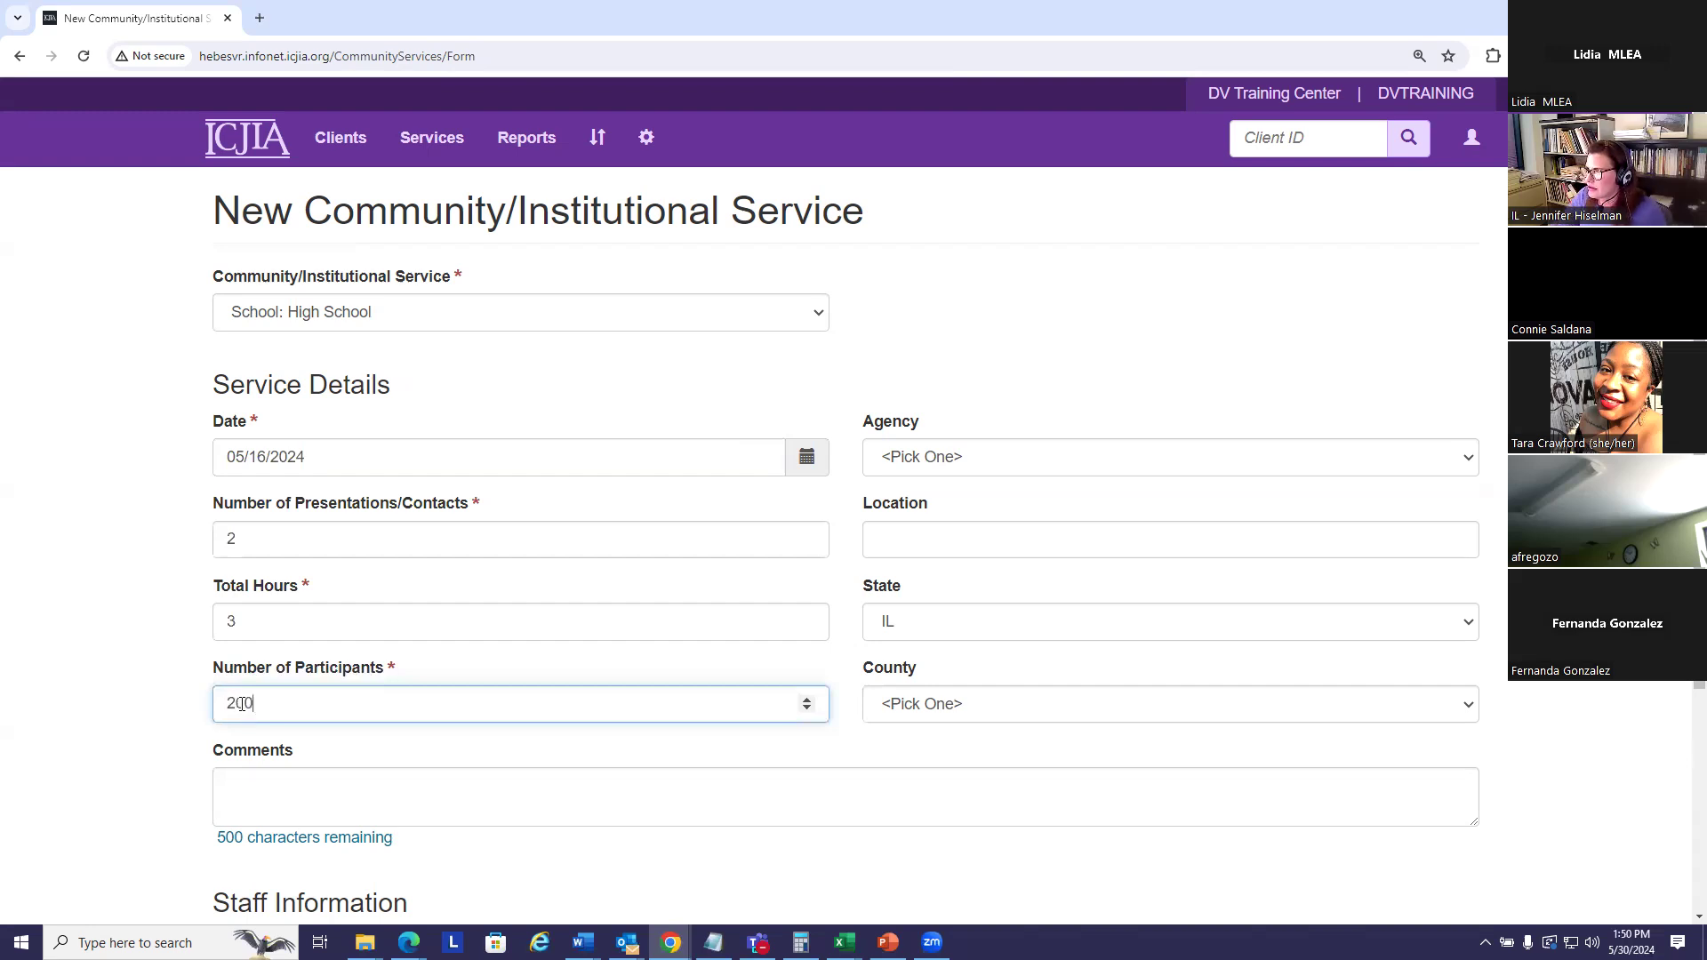
{"action": "left_click", "coordinate": [1022, 334]}
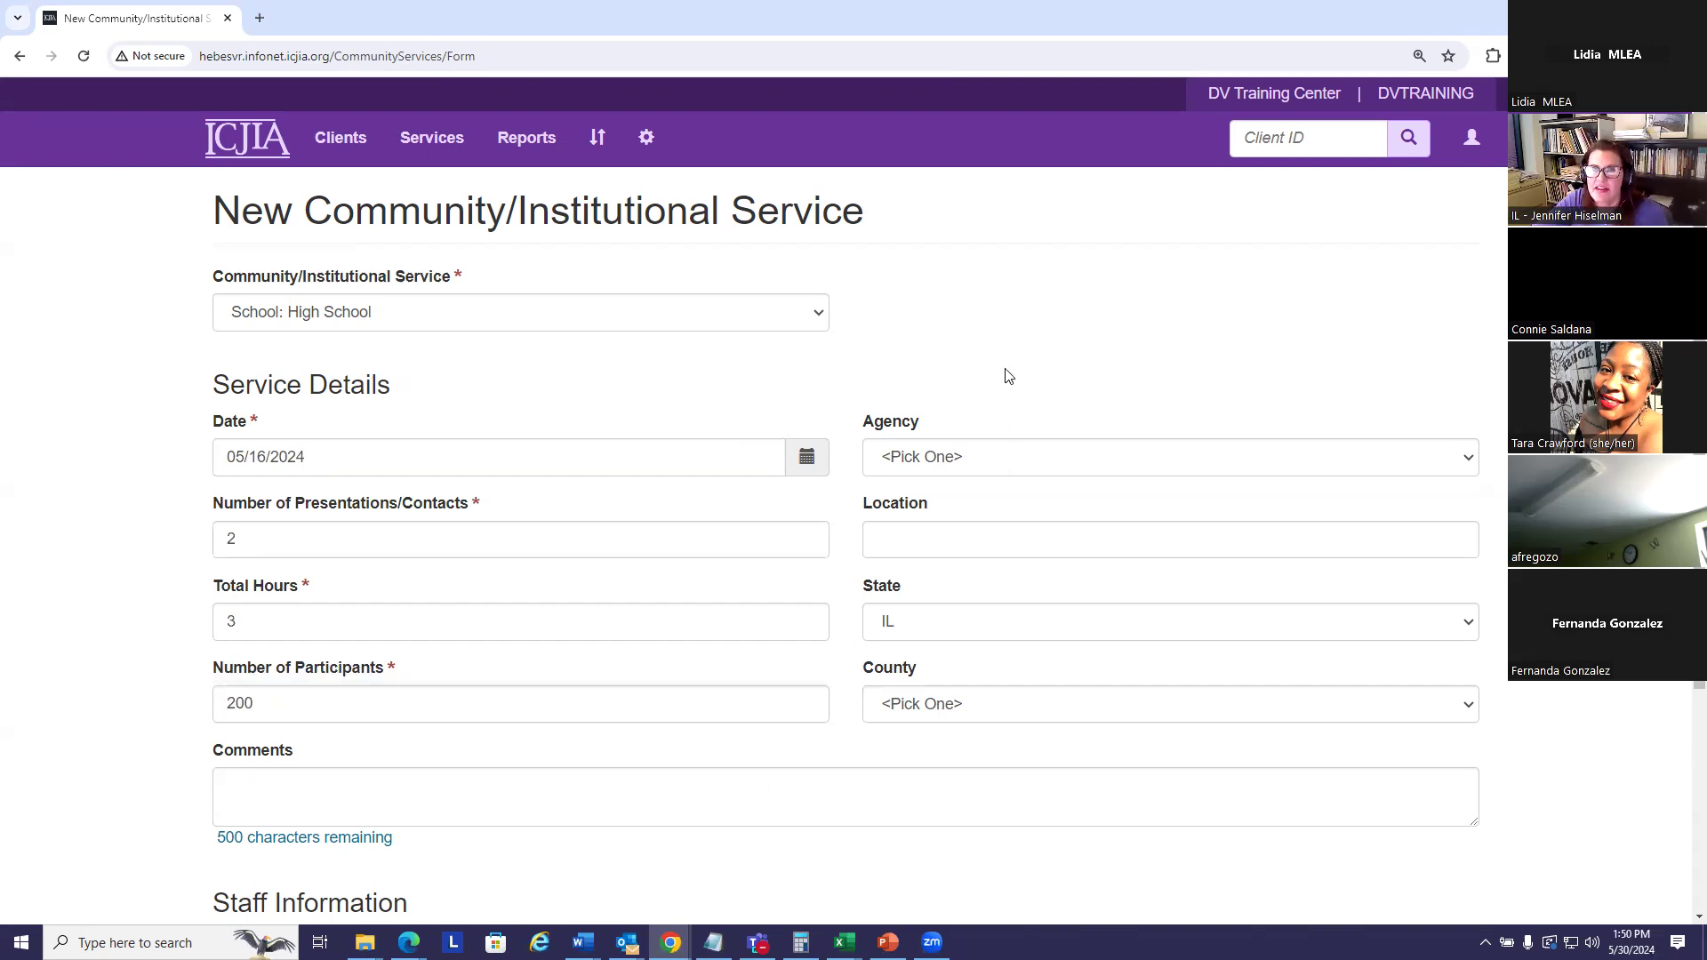
- Choose Alexandria High School as the service's agency and enter Chicago as the location
{"action": "left_click", "coordinate": [960, 457]}
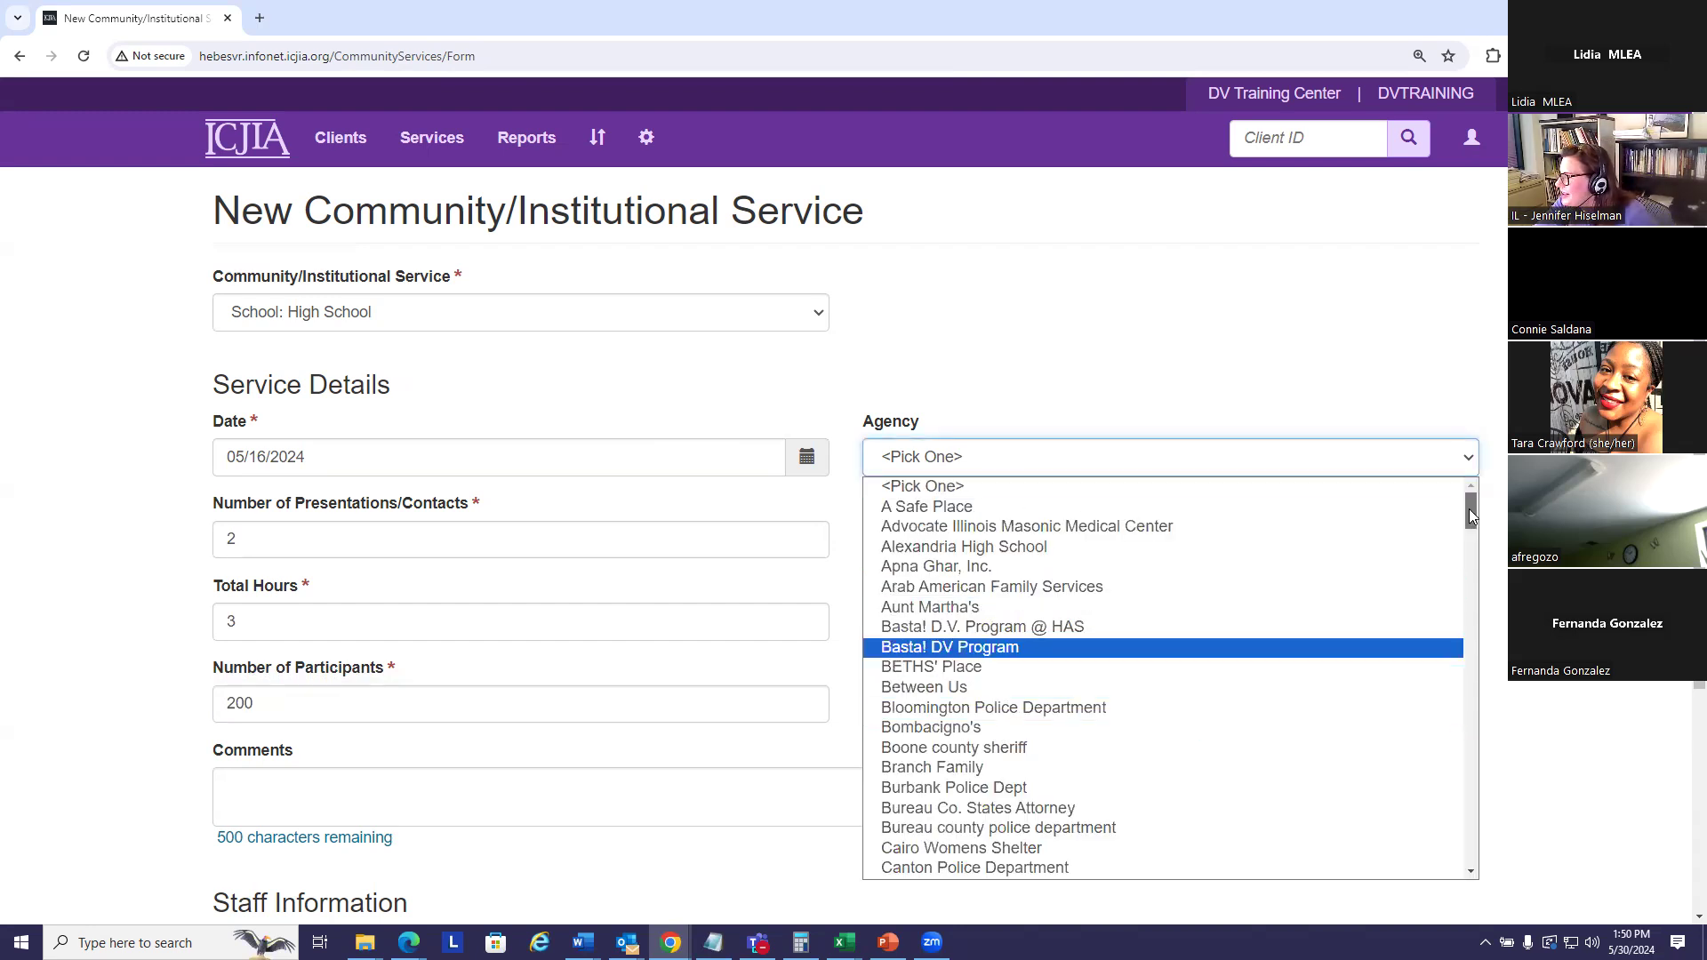
{"action": "left_click", "coordinate": [983, 539]}
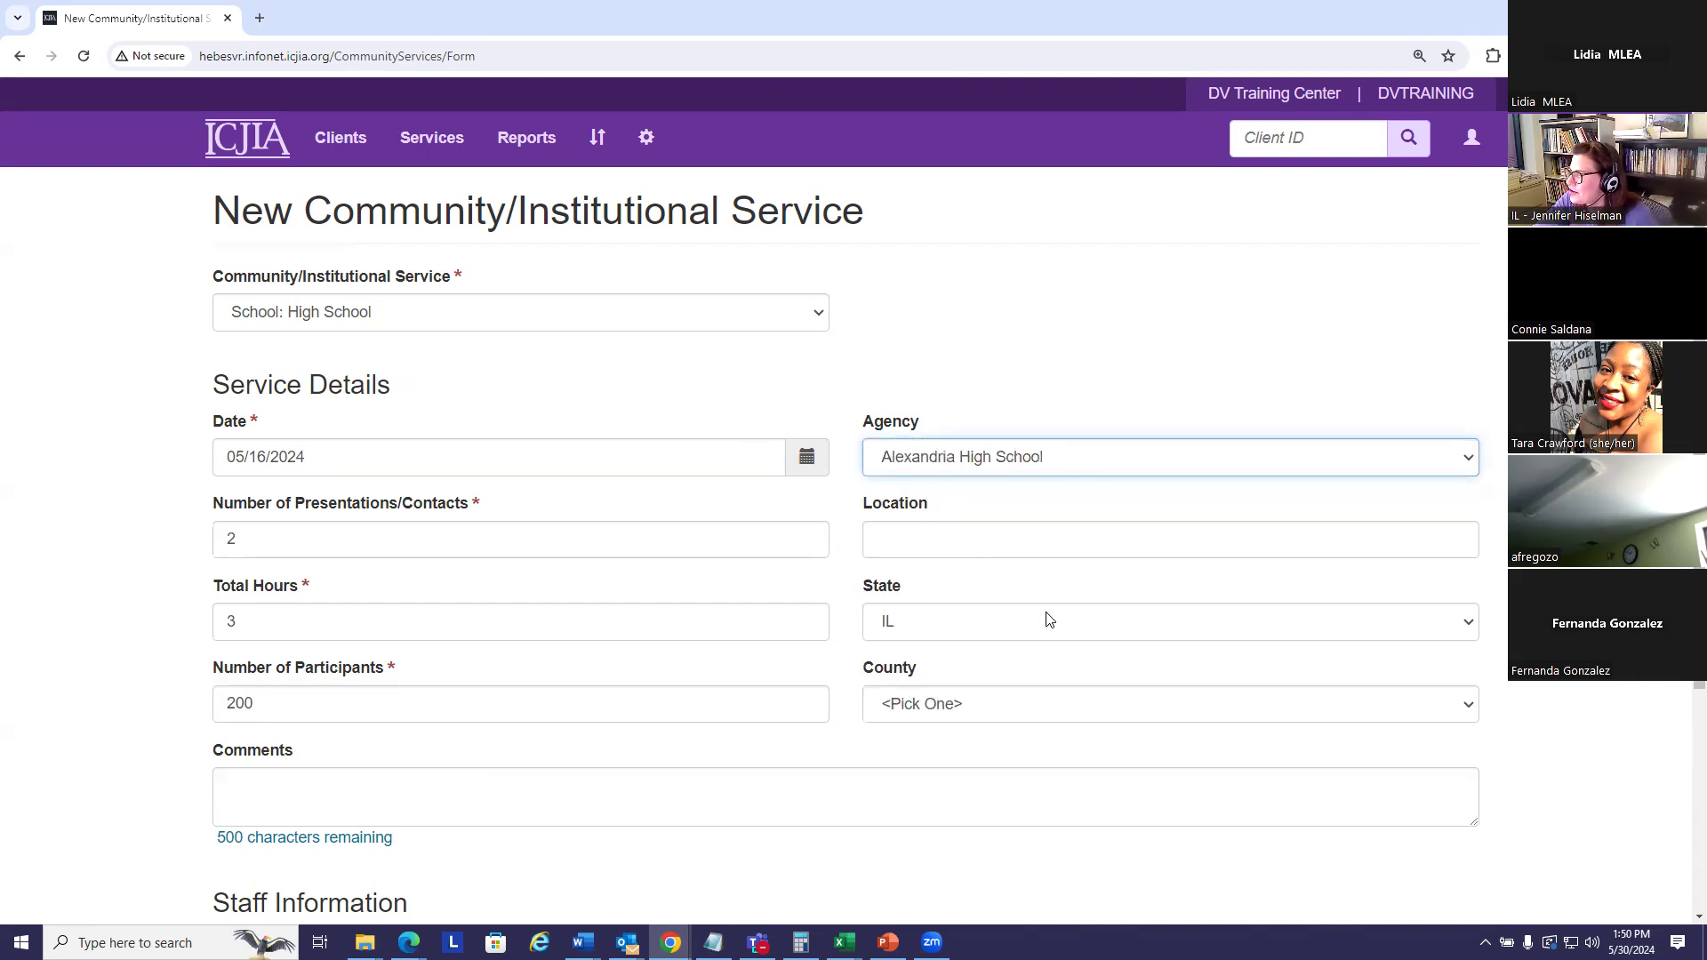
{"action": "left_click", "coordinate": [920, 539]}
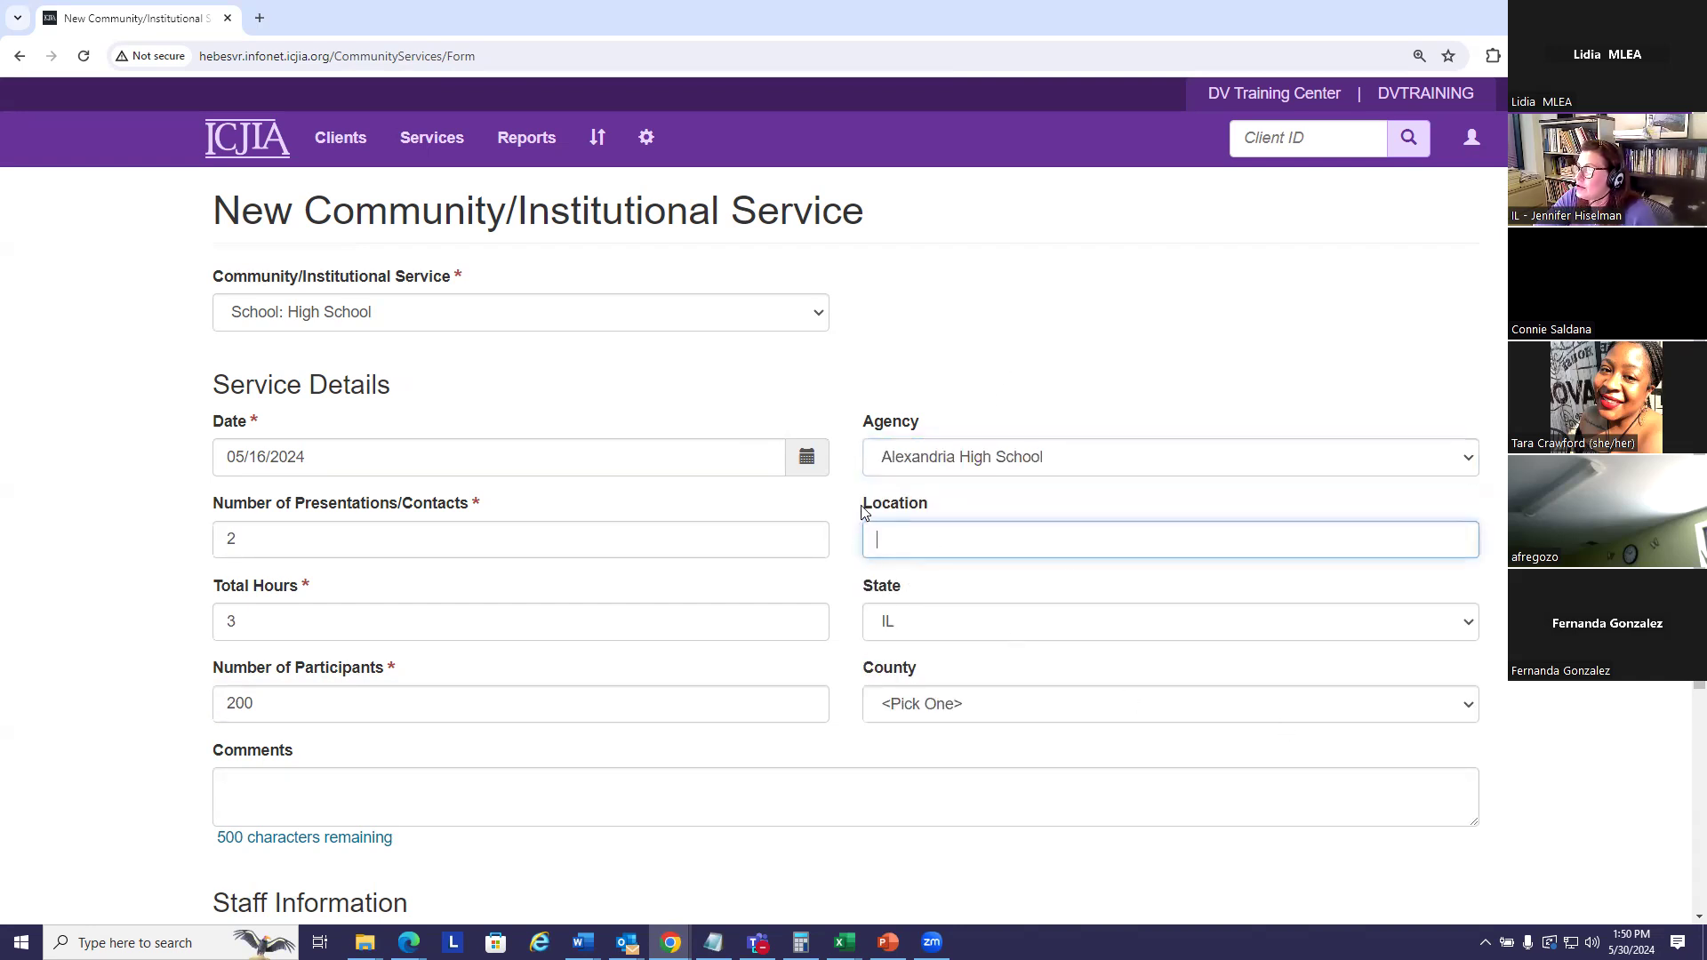
{"action": "mouse_move", "coordinate": [892, 508]}
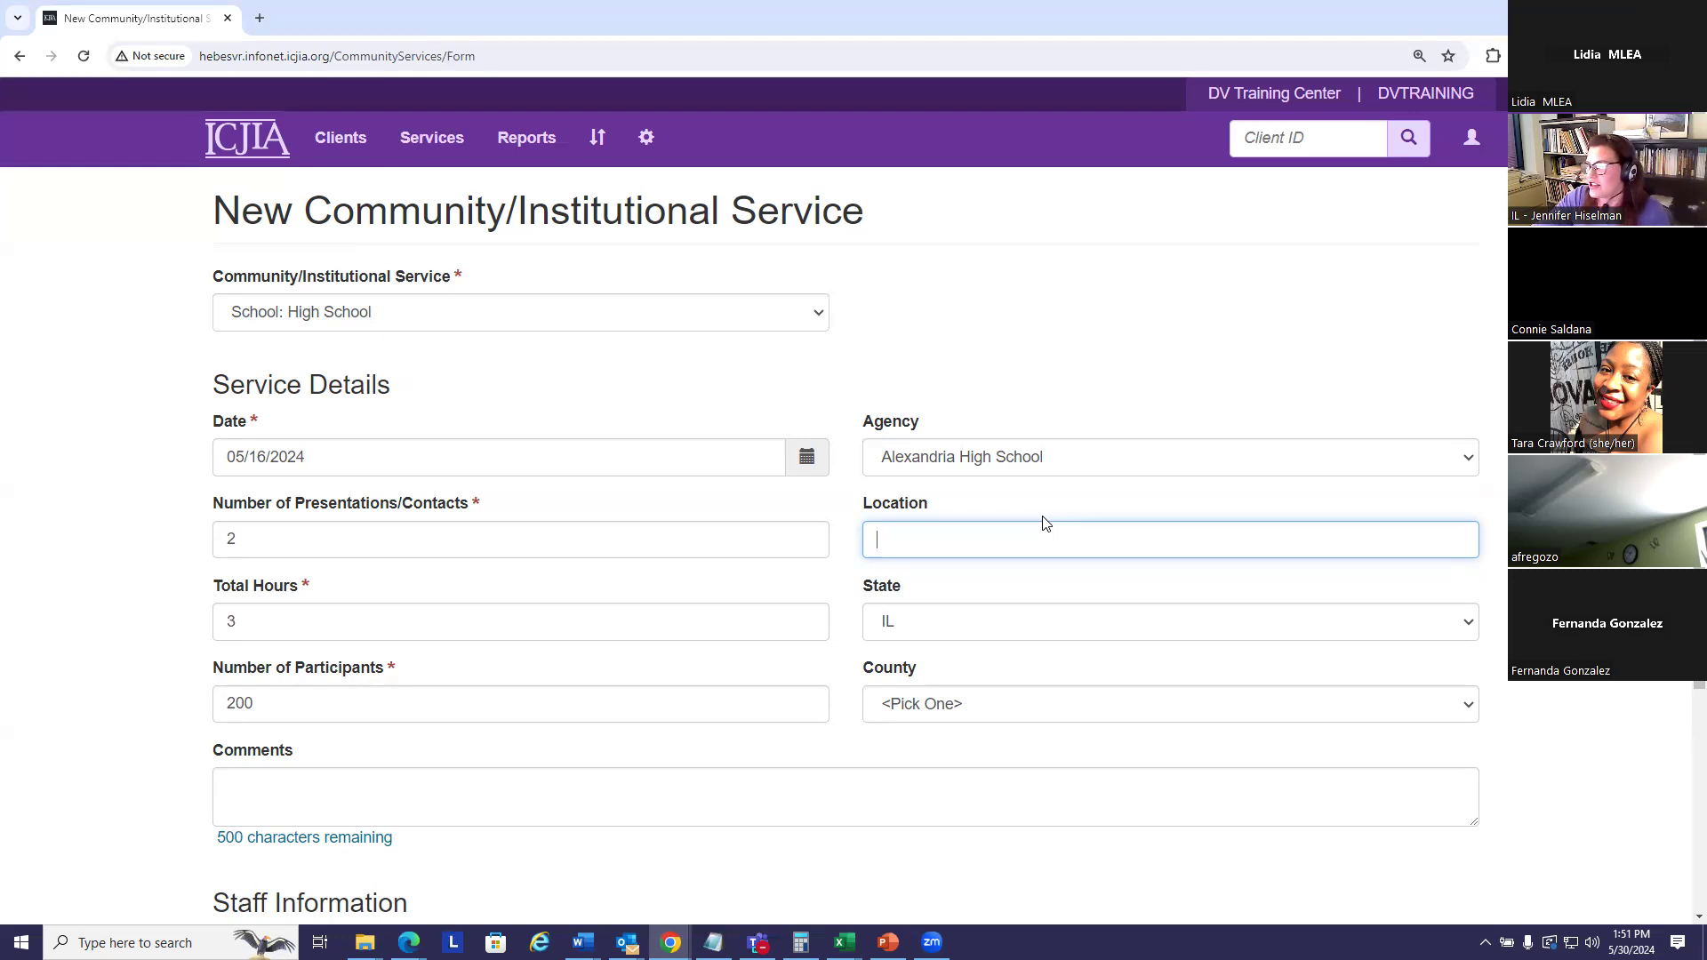
{"action": "type", "text": "C"}
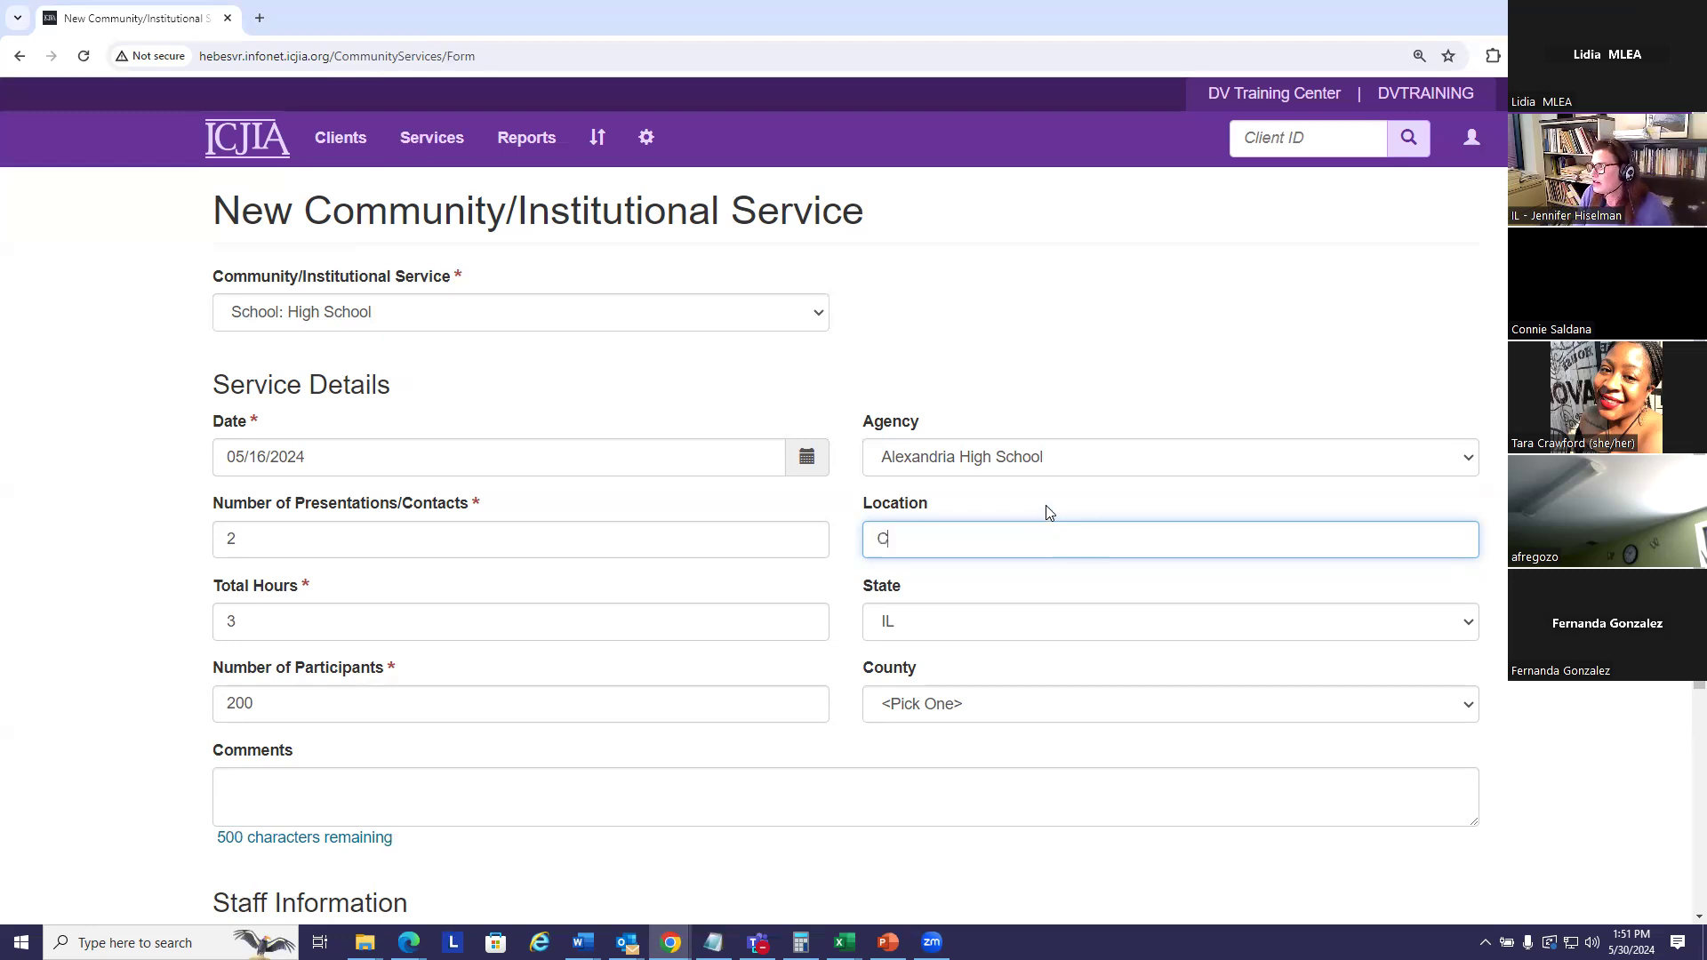
{"action": "type", "text": "hicag"}
{"action": "key", "text": "BackSpace"}
{"action": "type", "text": "g"}
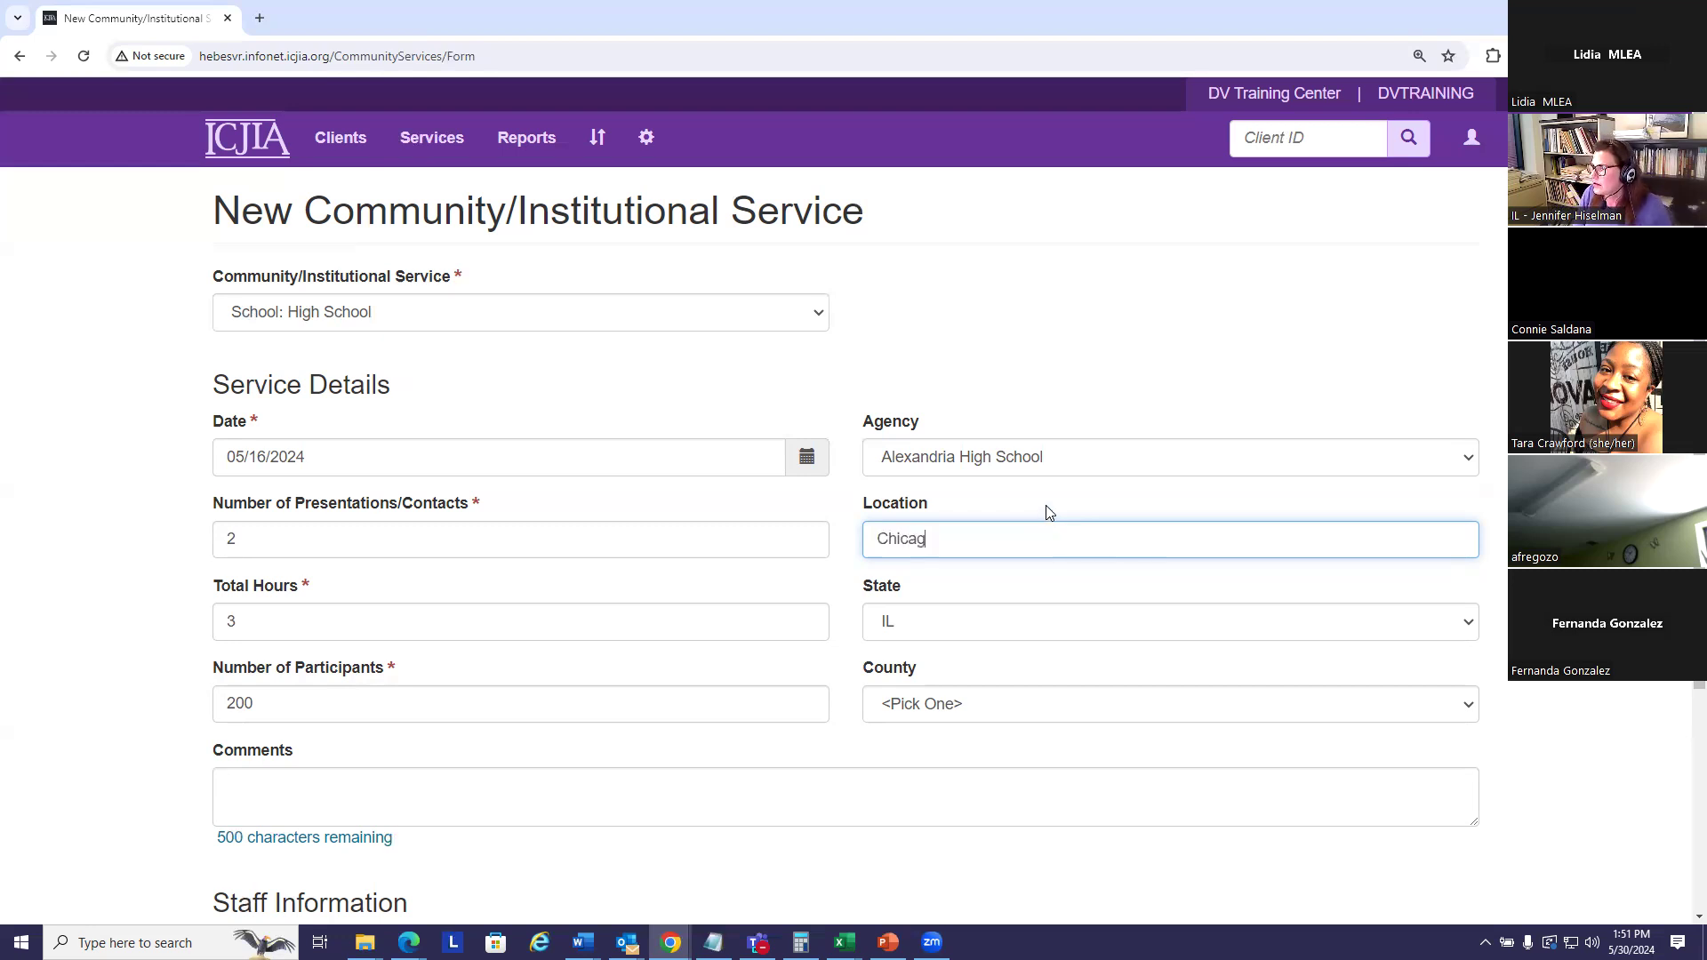
{"action": "key", "text": "ctrl+a"}
{"action": "type", "text": "Chicago"}
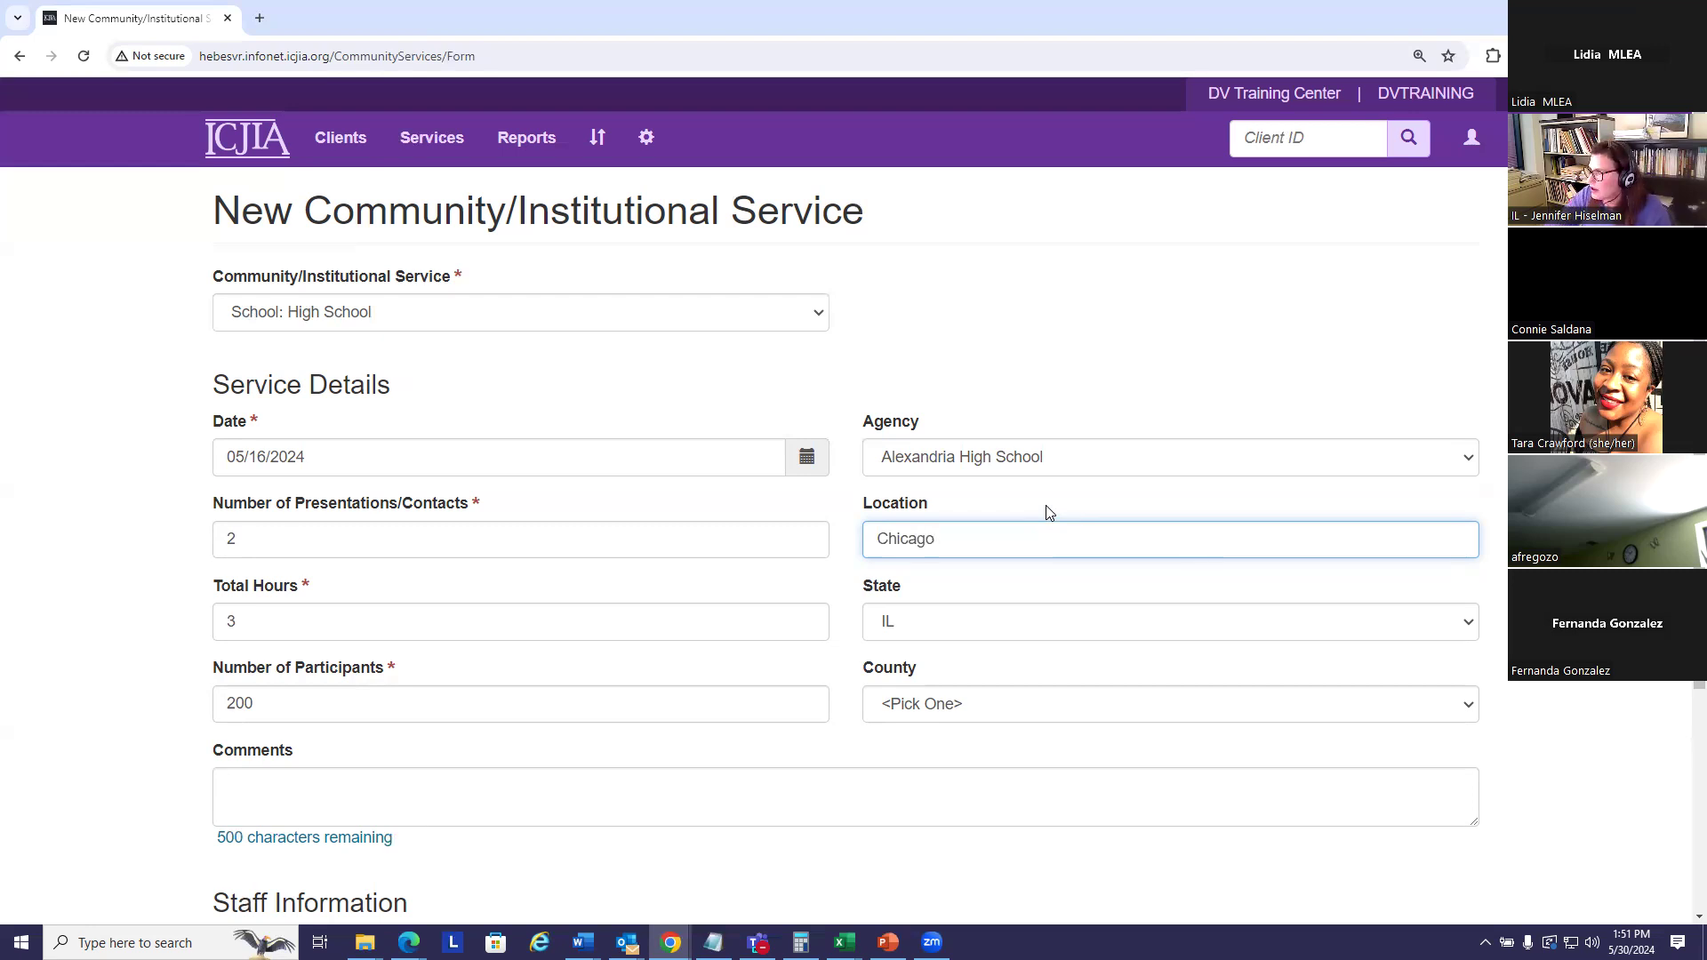
- Set the service's county to Cook
{"action": "left_click", "coordinate": [965, 625]}
{"action": "left_click", "coordinate": [958, 711]}
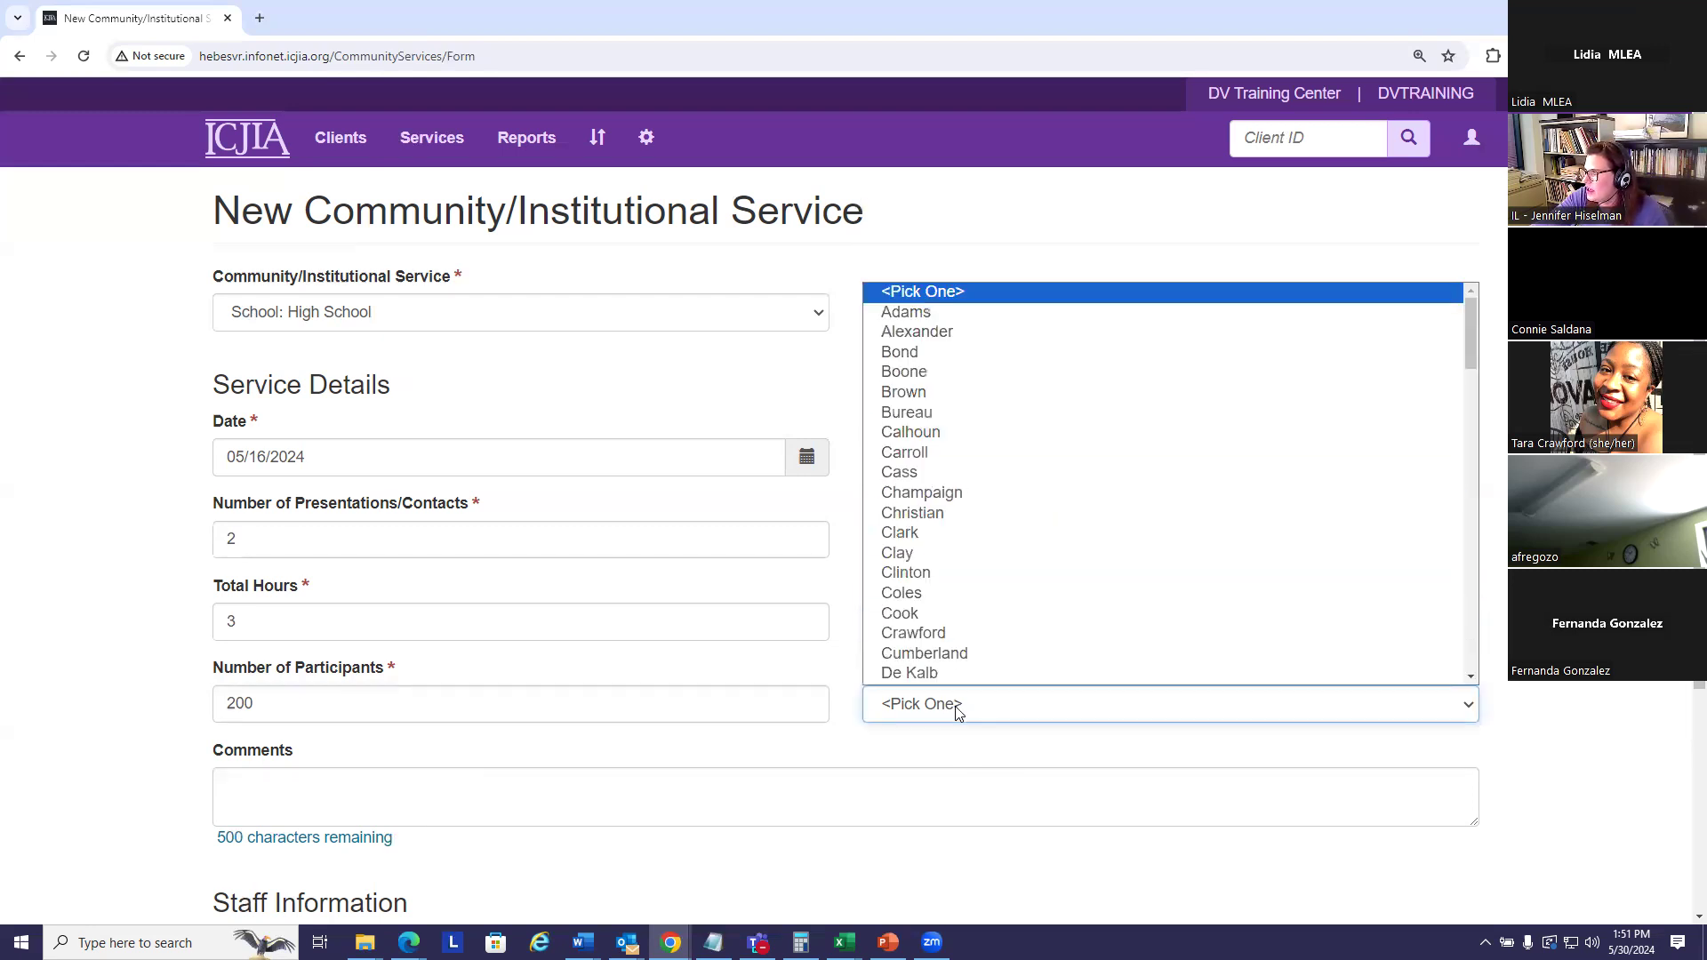
{"action": "left_click", "coordinate": [909, 613]}
- Enter the comment "Recognizing domestic violence" for the service
{"action": "left_click", "coordinate": [562, 803]}
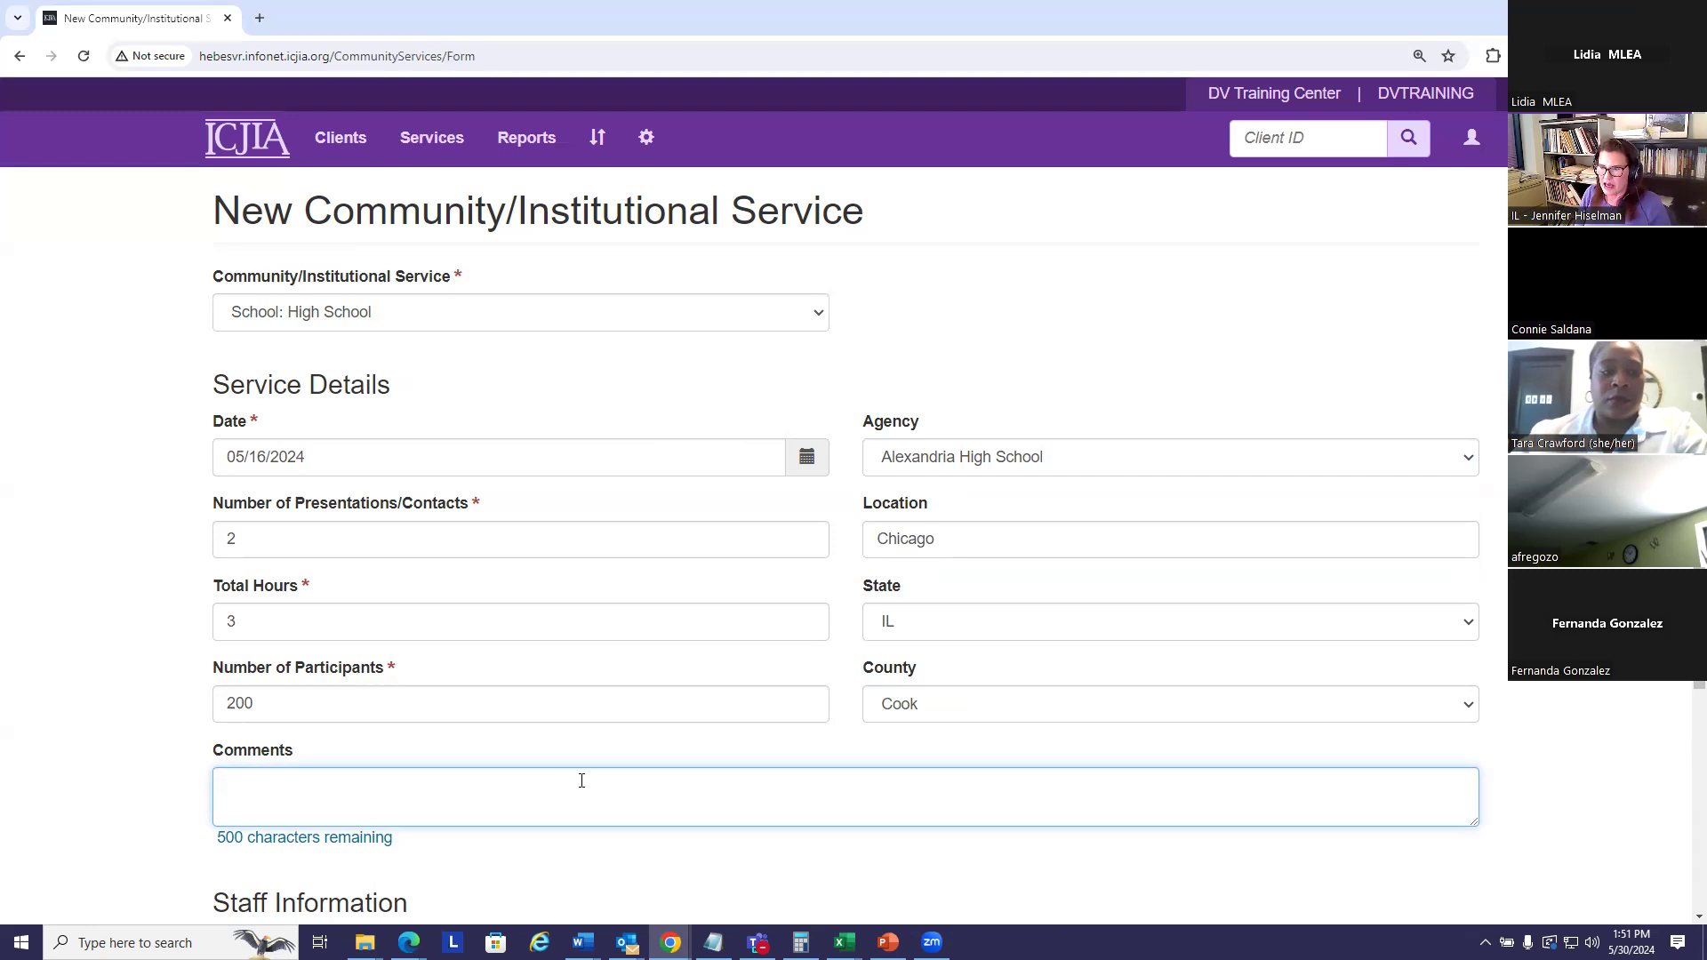
{"action": "type", "text": "R"}
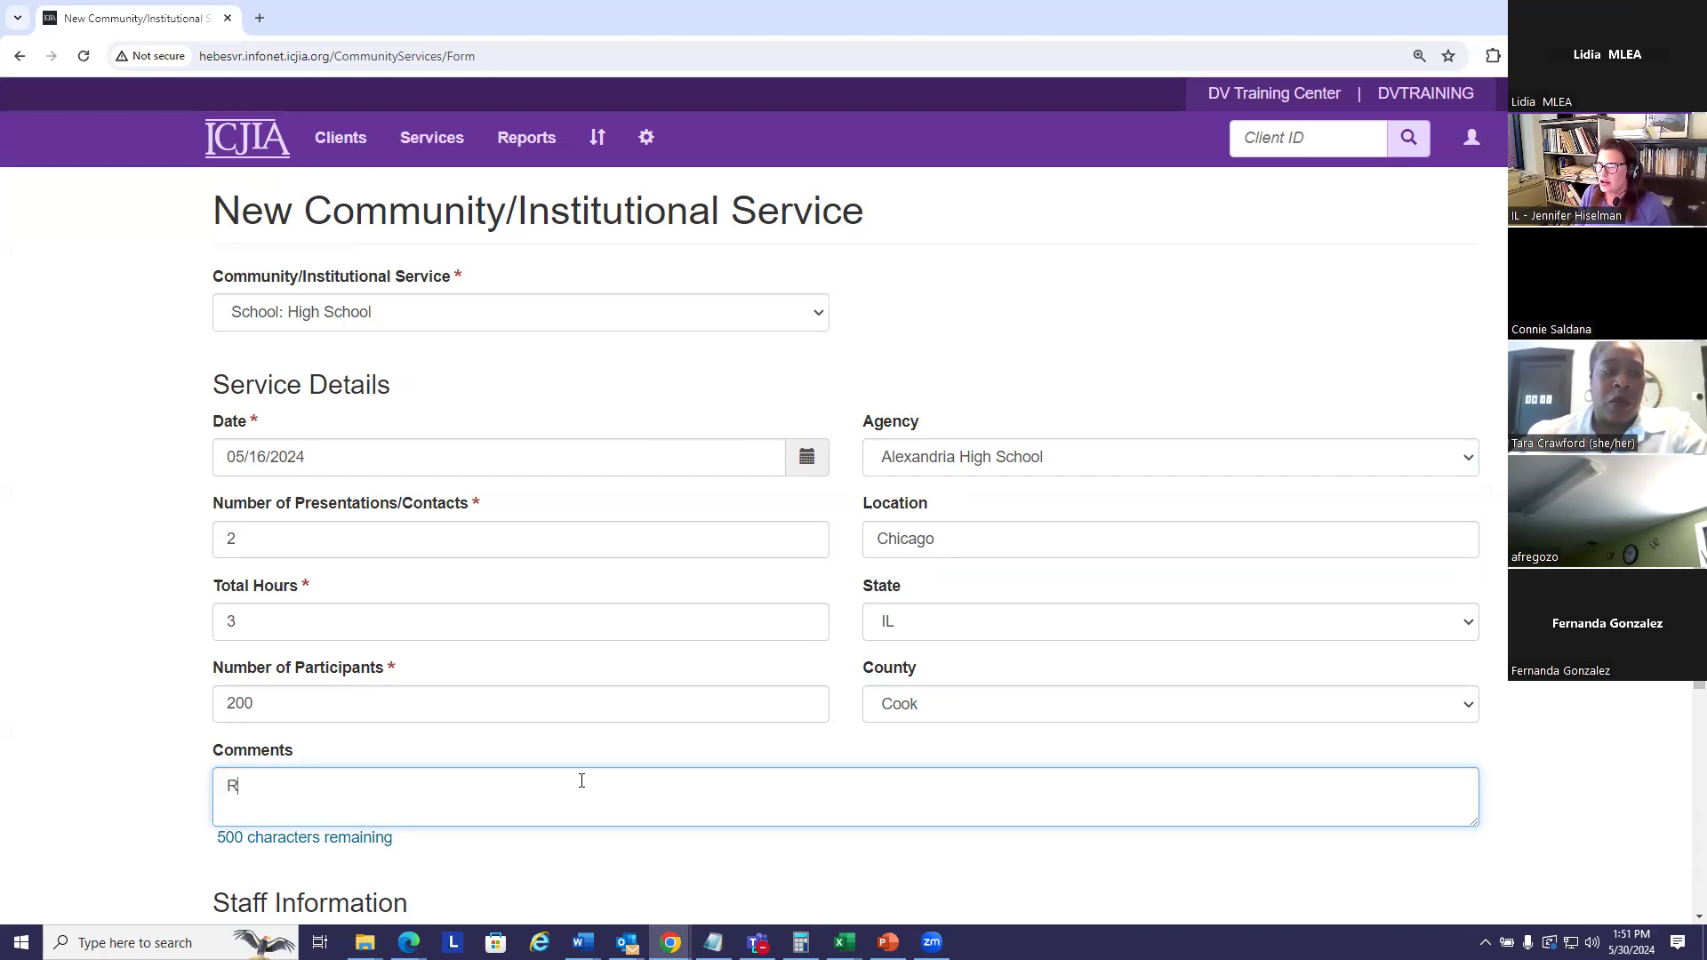
{"action": "type", "text": "econgin"}
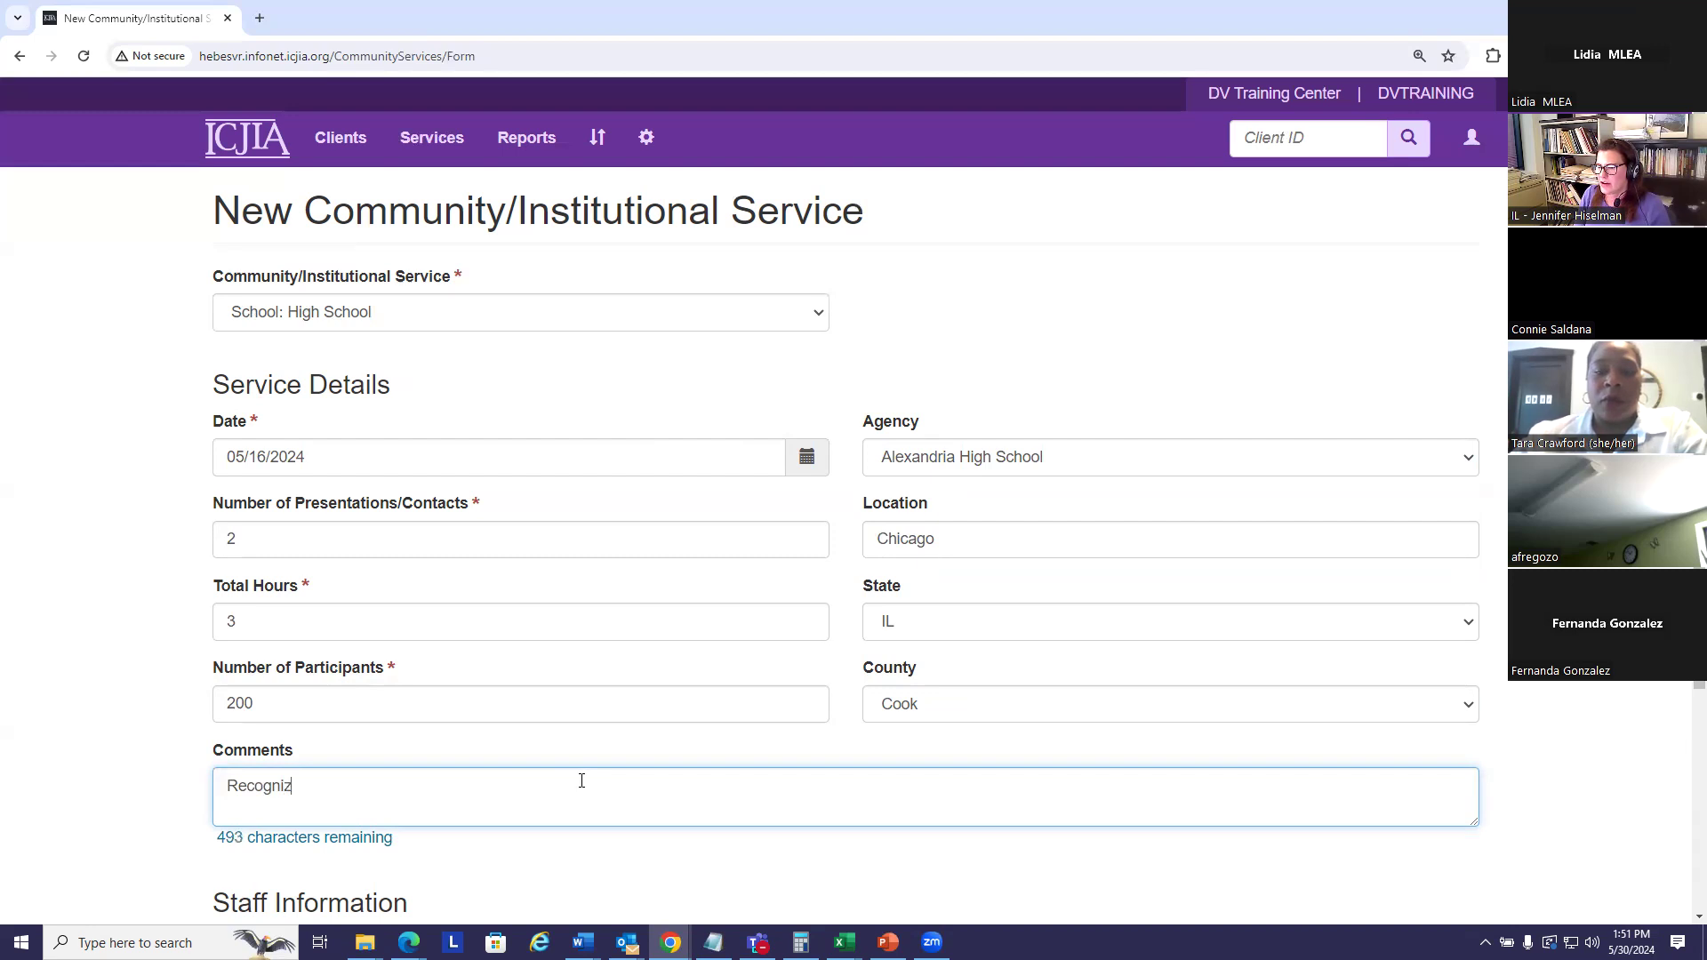
{"action": "type", "text": "ing domestic "}
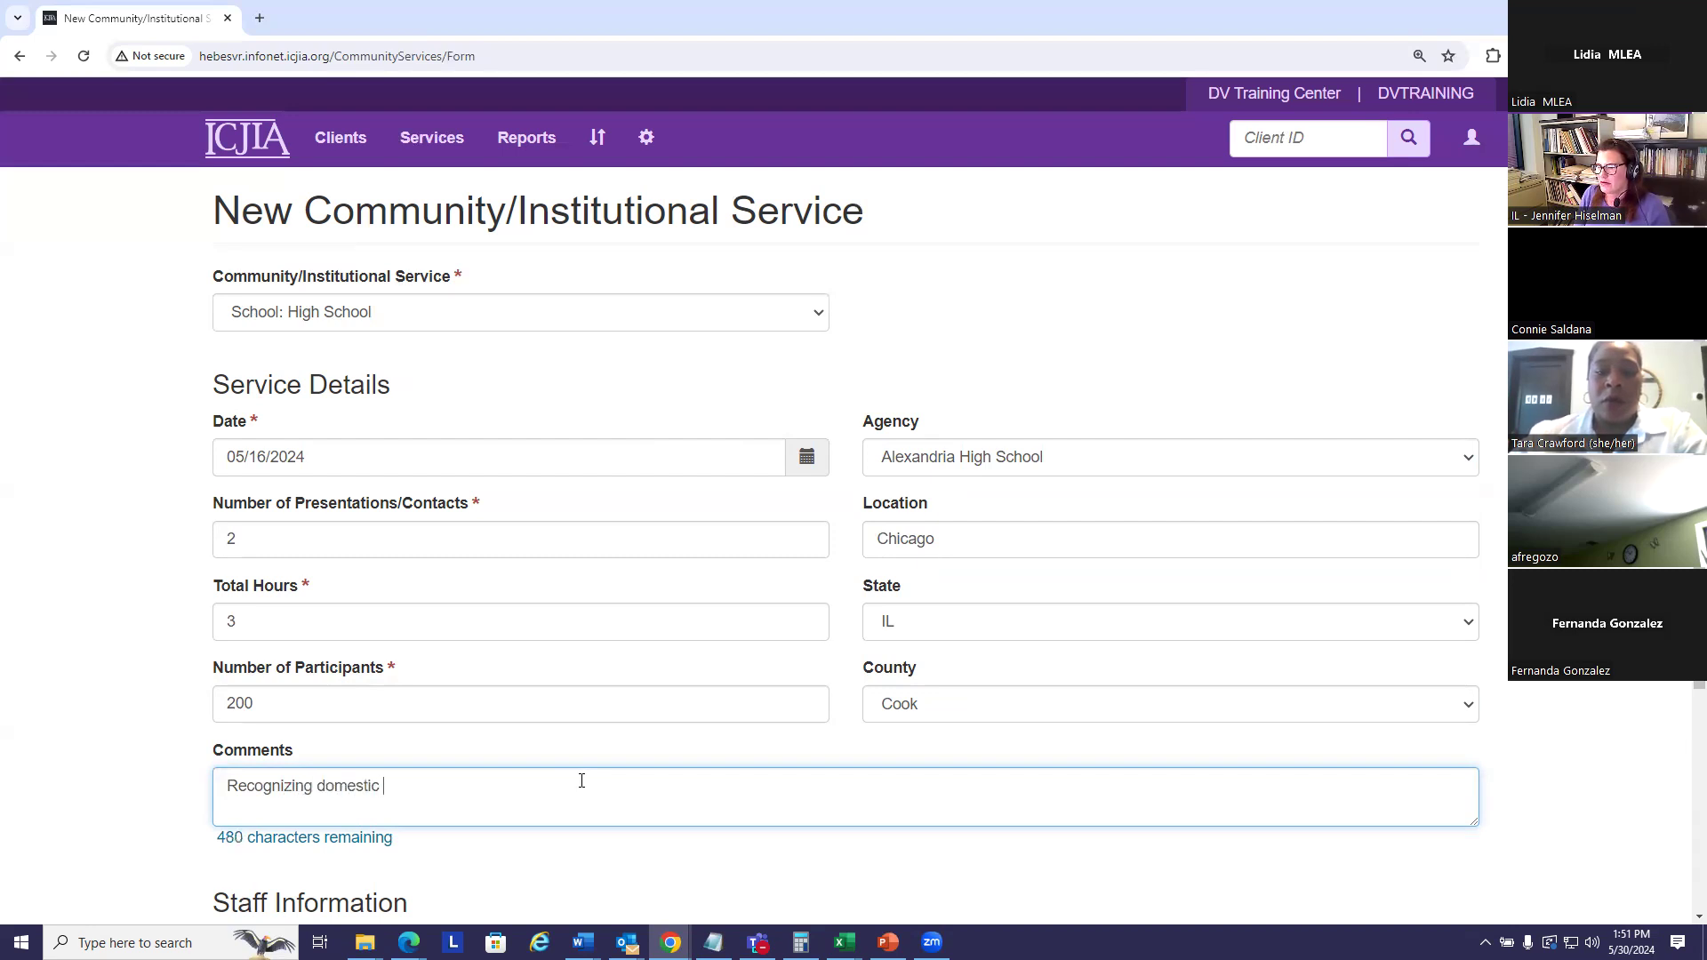
{"action": "type", "text": "violence"}
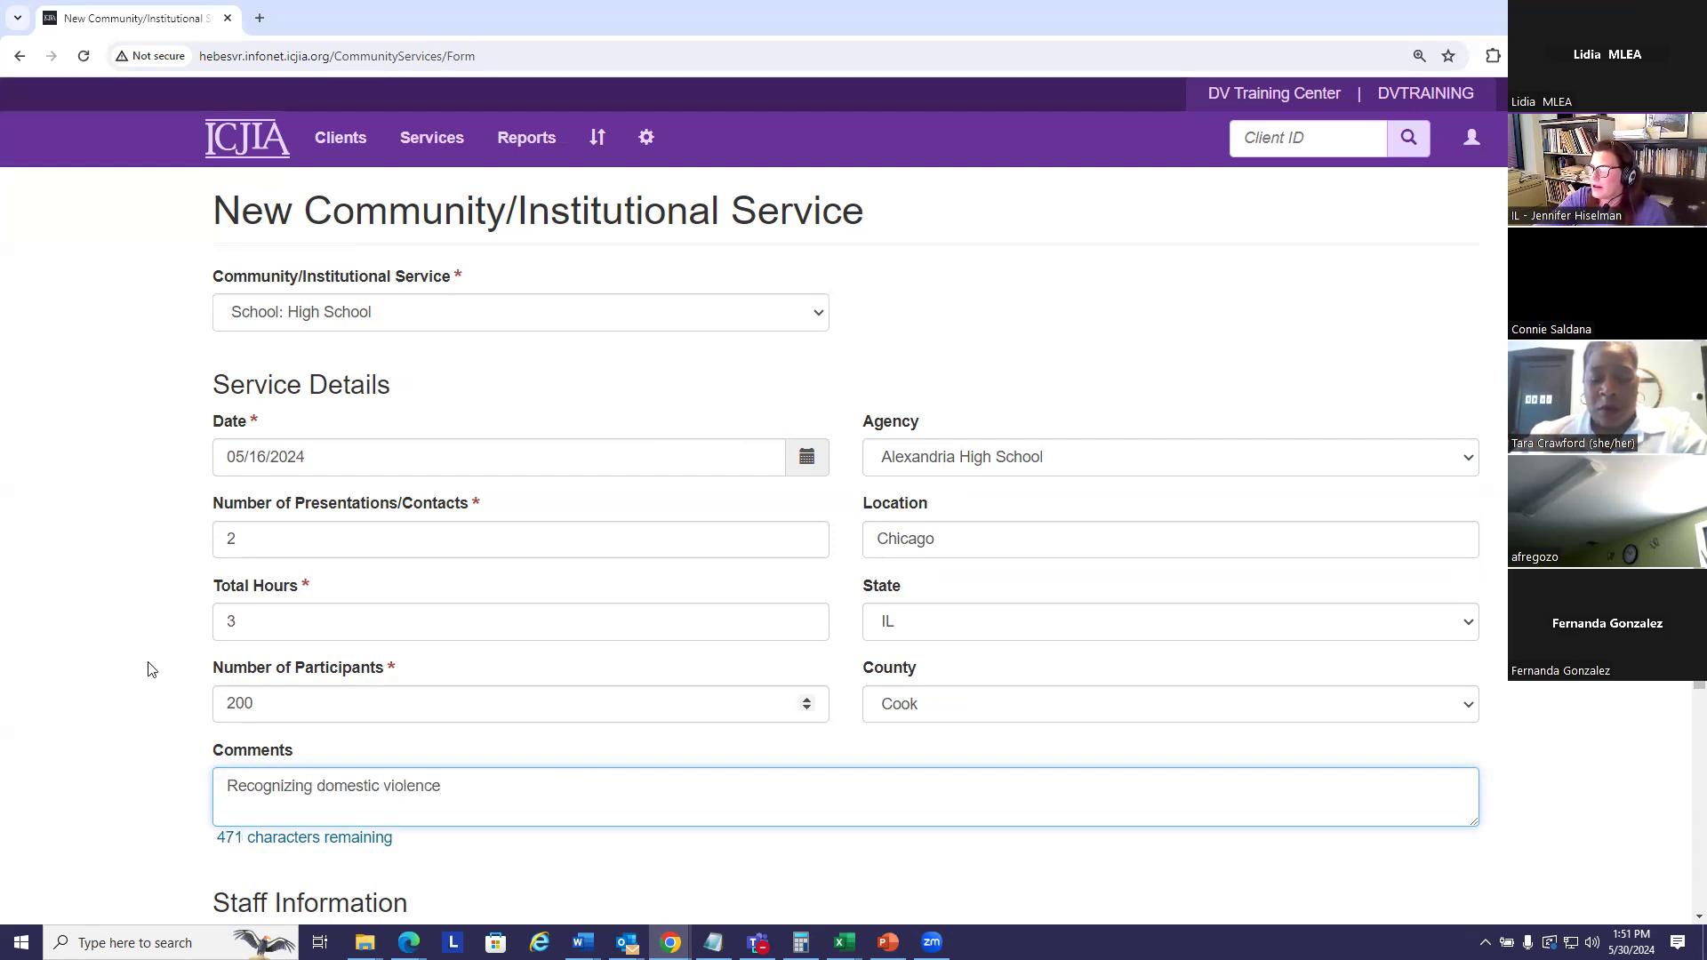
{"action": "left_click", "coordinate": [56, 633]}
{"action": "scroll", "coordinate": [89, 636], "scroll_direction": "down", "scroll_amount": 5}
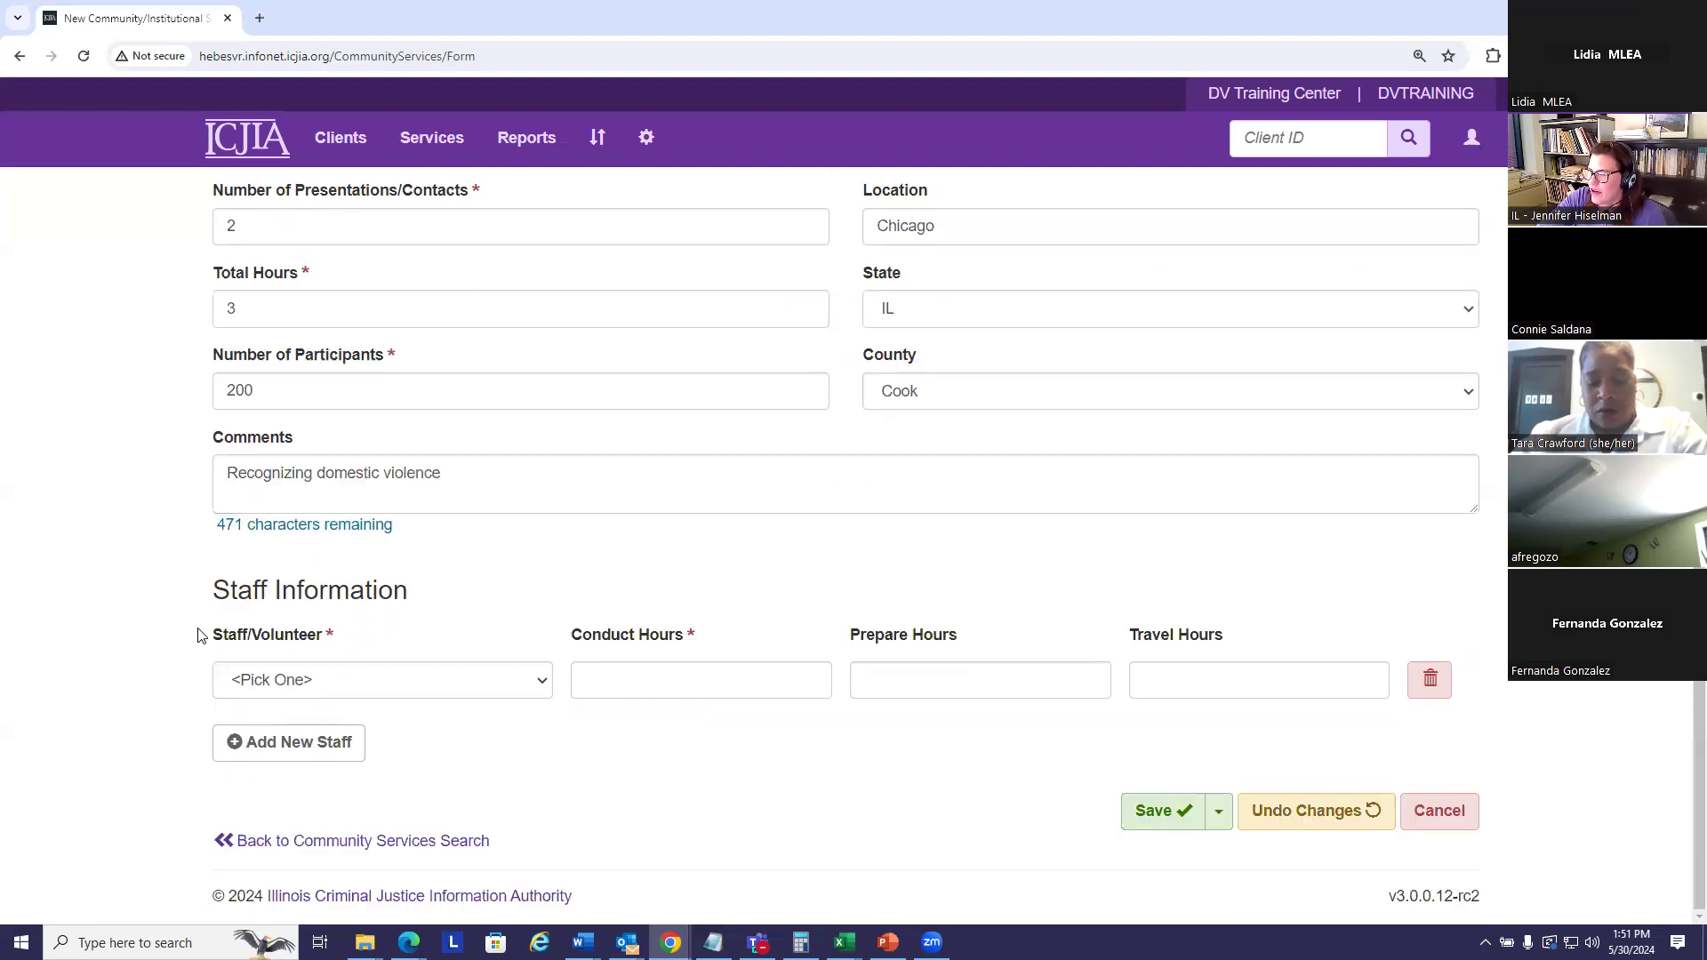
- Select the first staff member for the service and enter 1.5 conduct hours, 1 prepare hour and .5 travel hours
{"action": "left_click", "coordinate": [545, 684]}
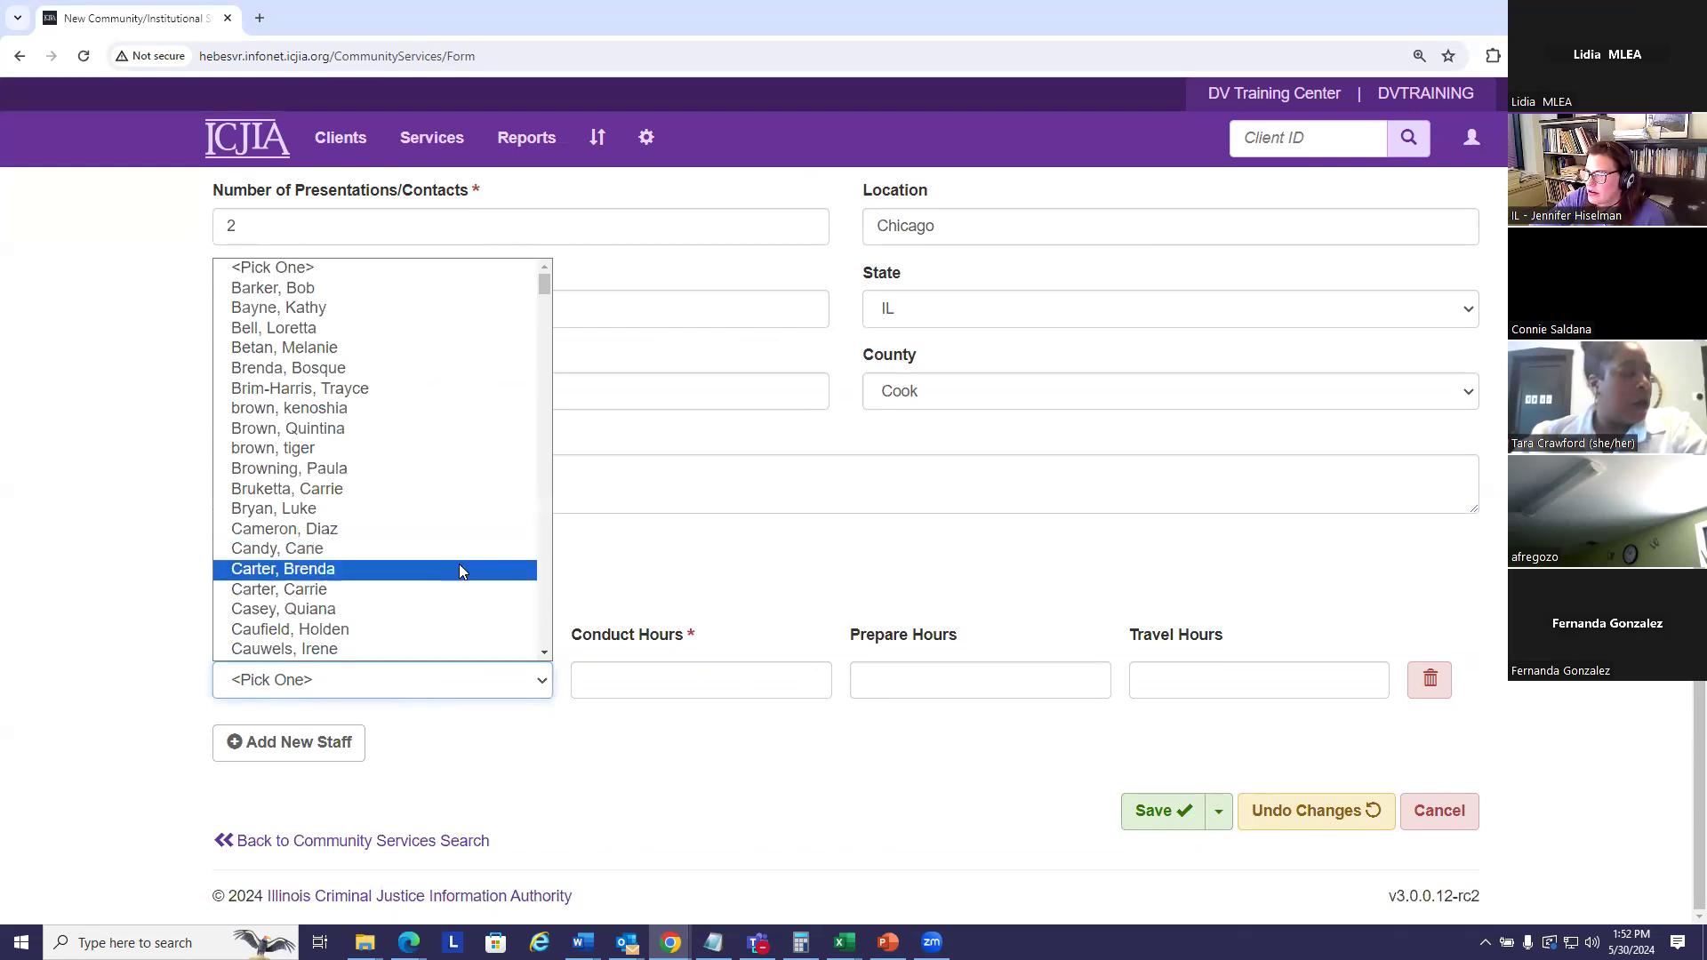
{"action": "left_click", "coordinate": [324, 510]}
{"action": "left_click", "coordinate": [590, 668]}
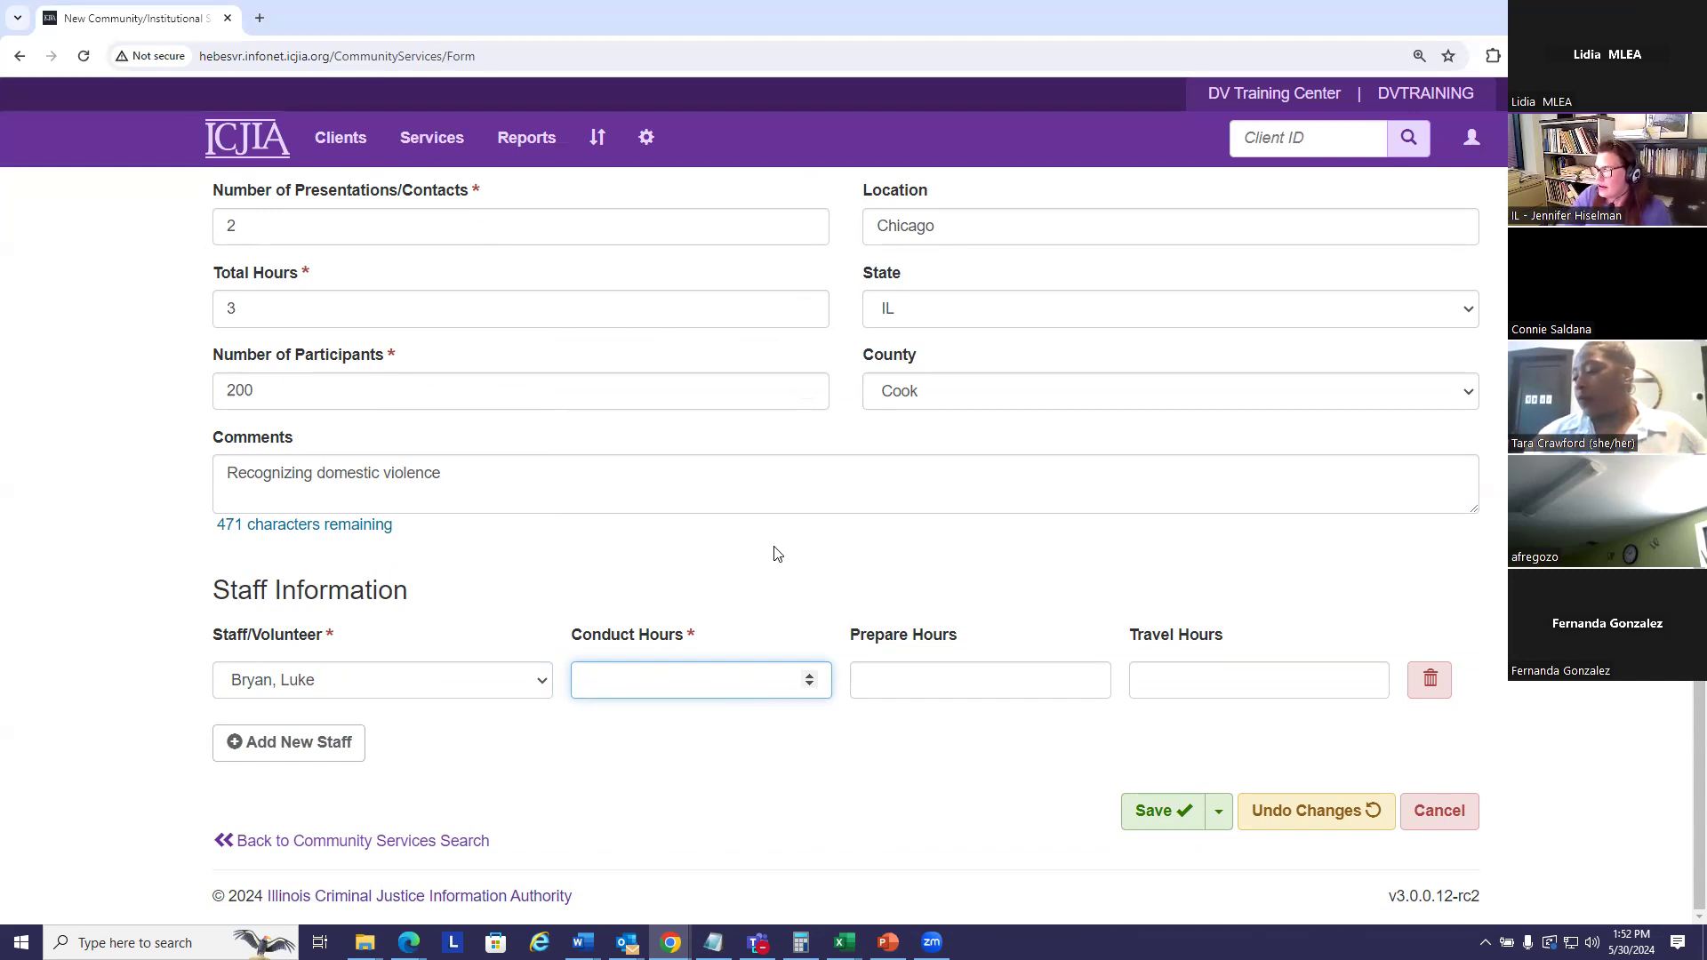
{"action": "type", "text": "1.5"}
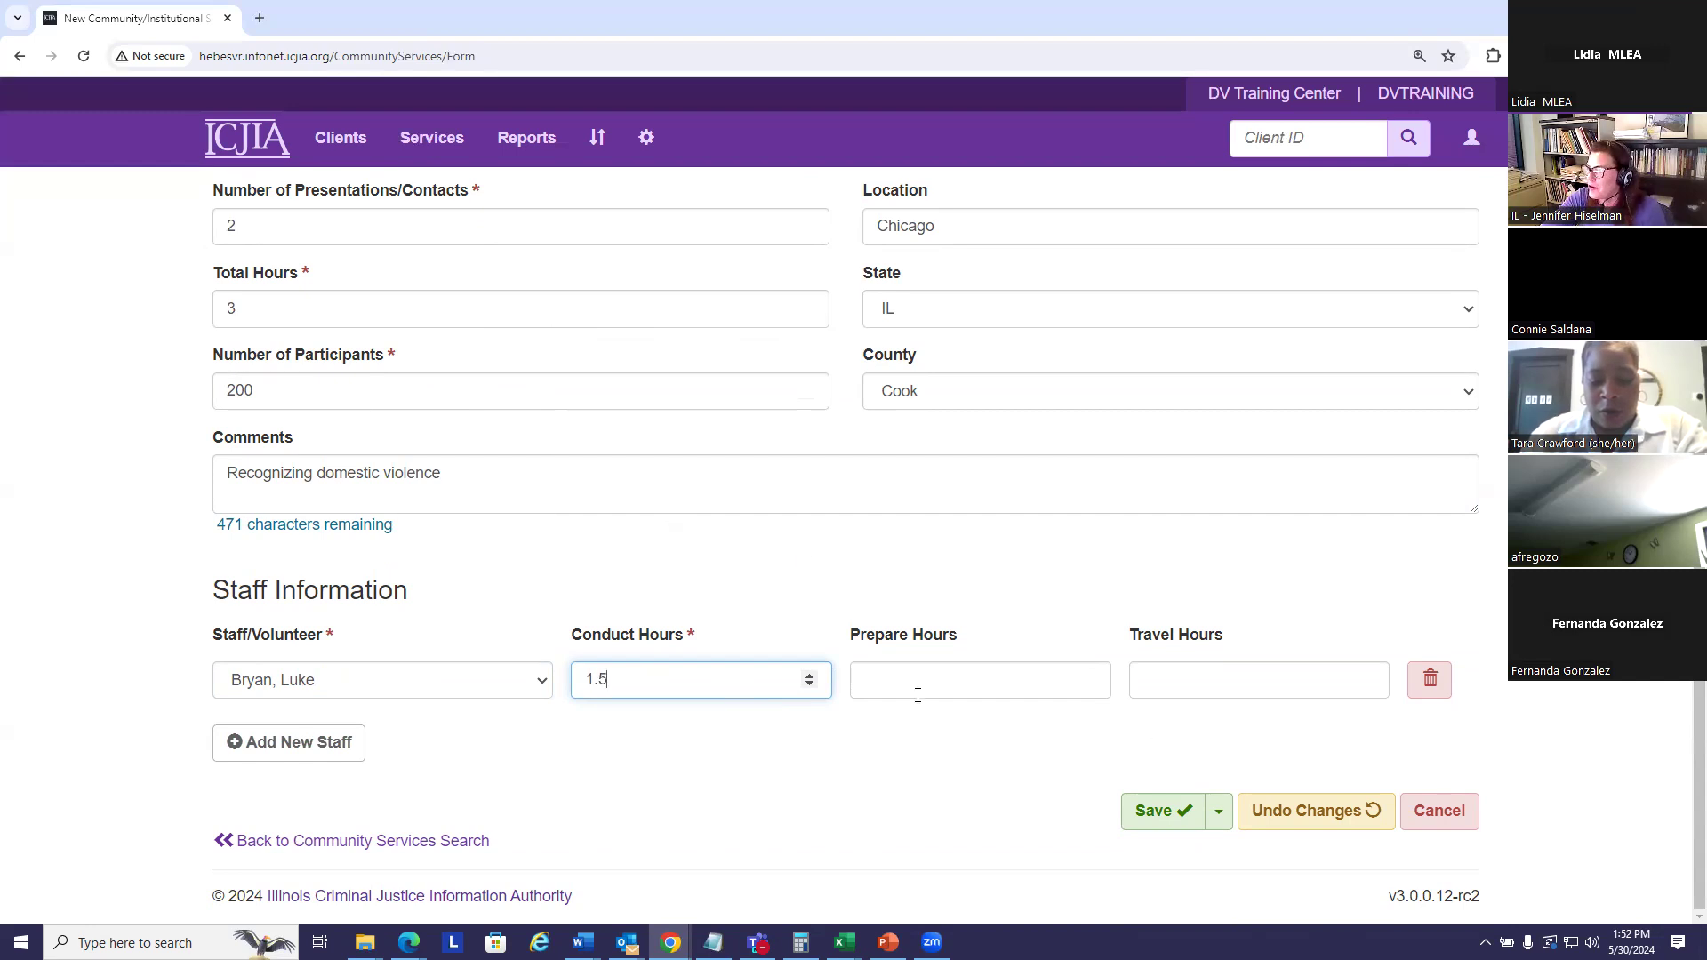
{"action": "left_click", "coordinate": [917, 690]}
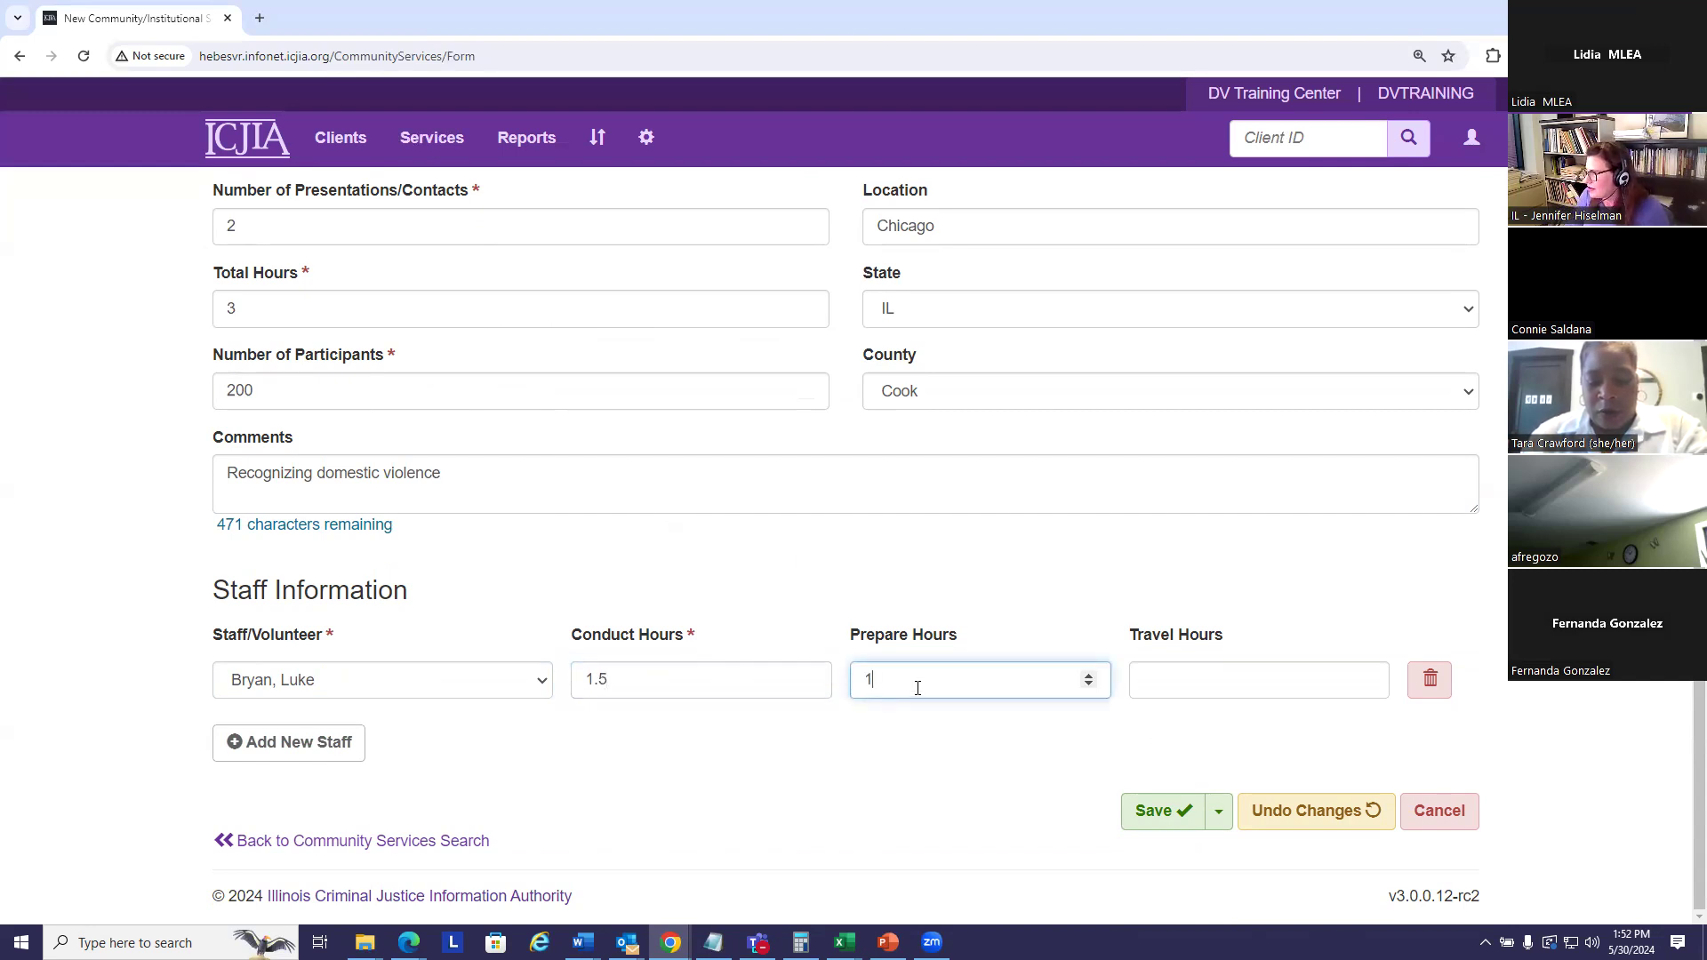
{"action": "left_click", "coordinate": [1186, 671]}
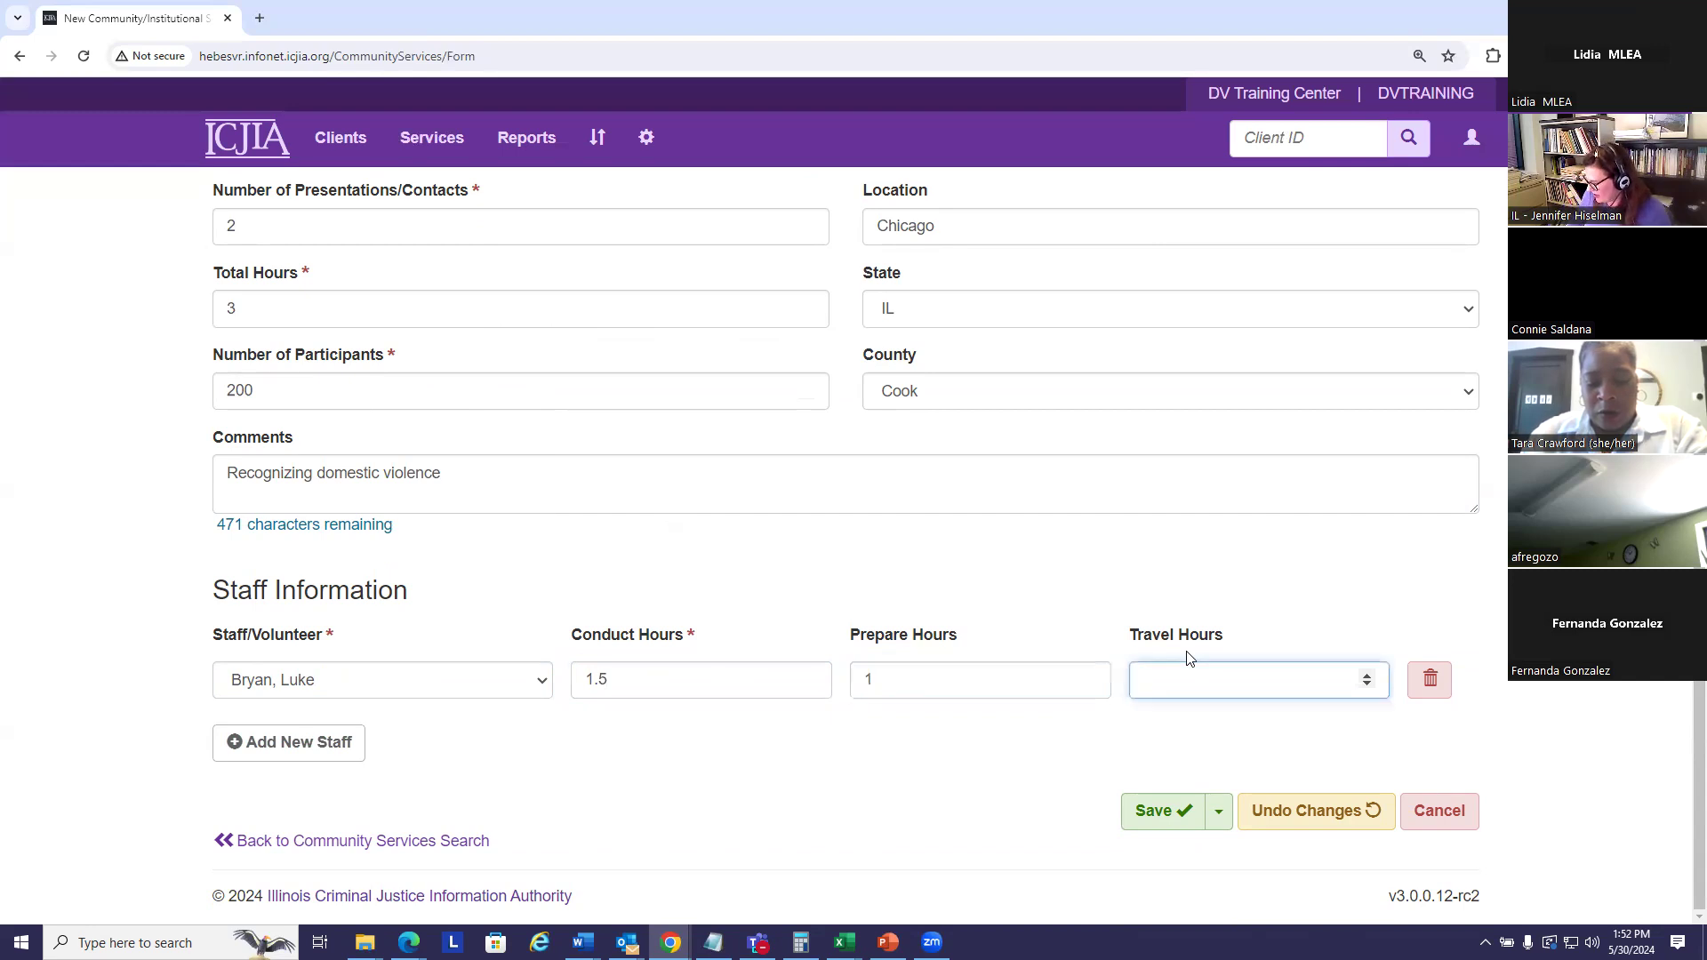
{"action": "left_click", "coordinate": [963, 721]}
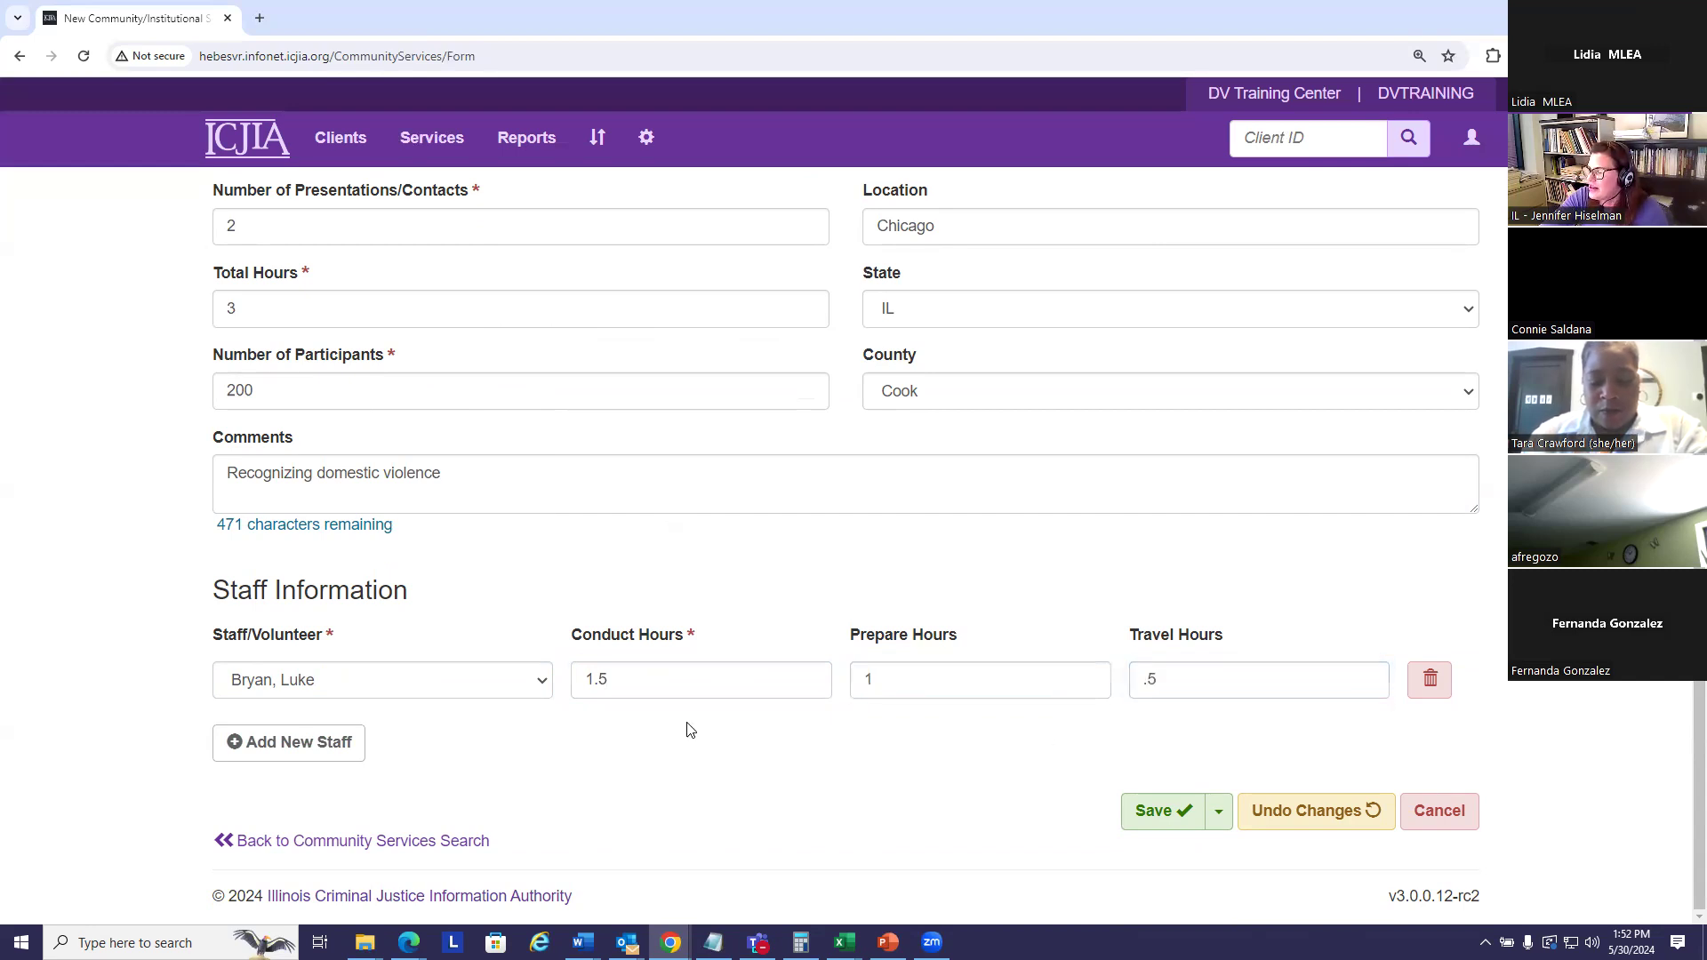
- Add a second staff member to the service with 1.5 conduct hours, 1 prepare hour and .5 travel hours
{"action": "left_click", "coordinate": [302, 743]}
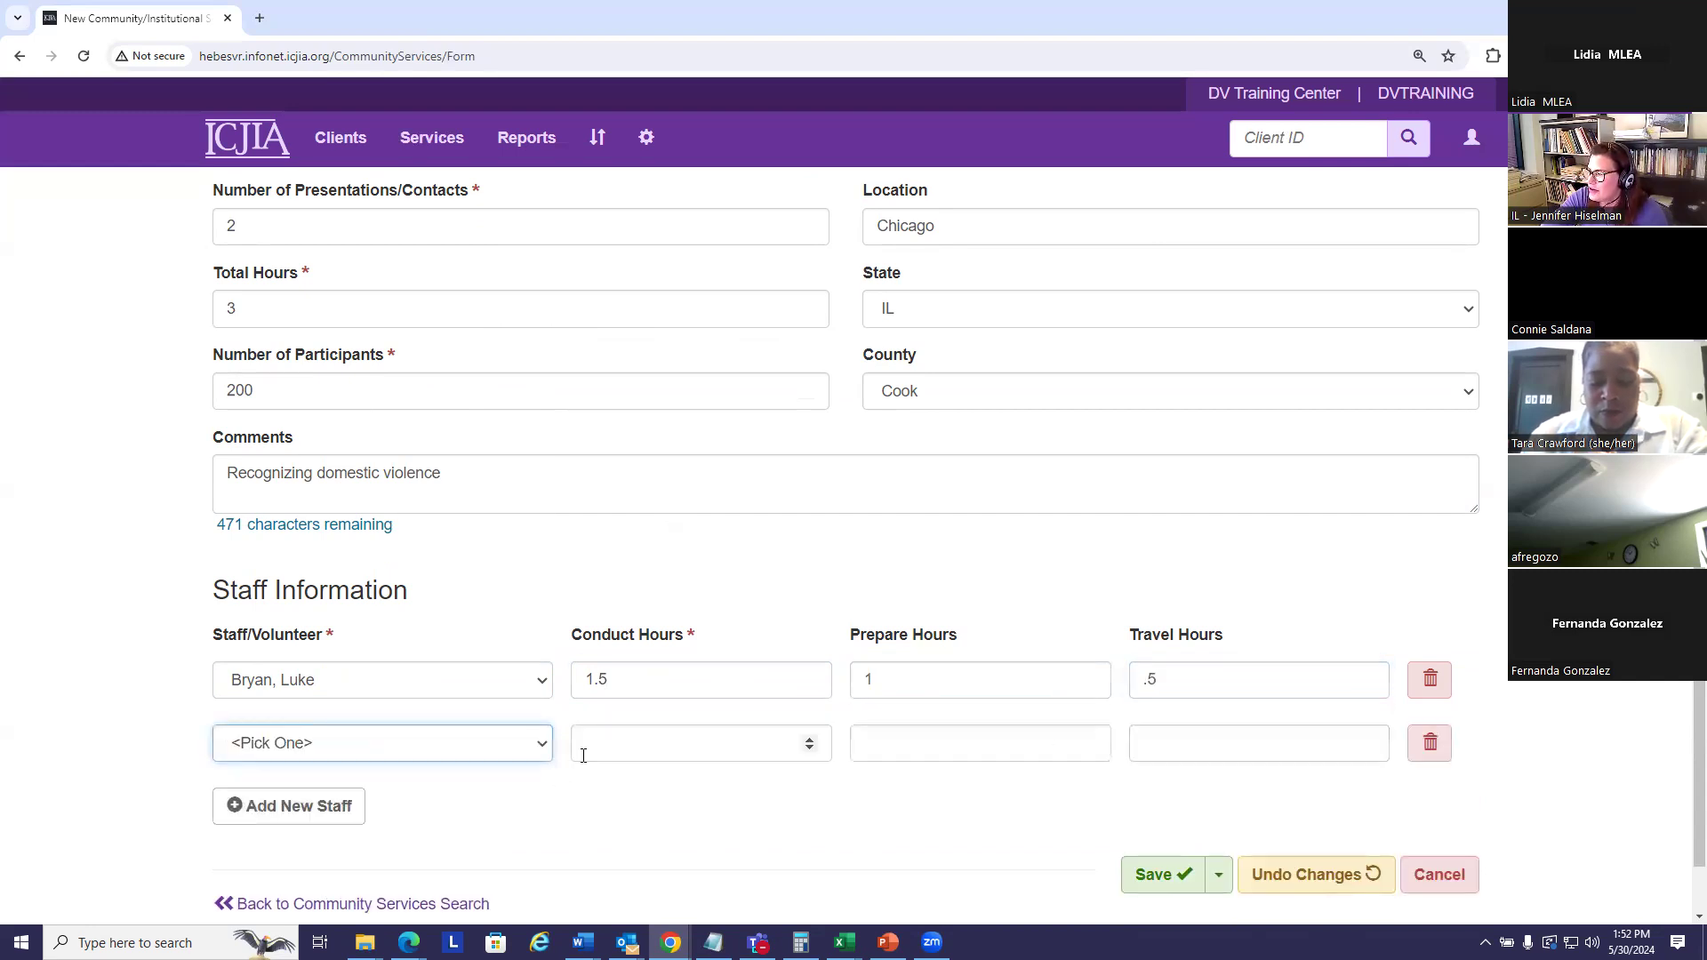
{"action": "left_click", "coordinate": [533, 678]}
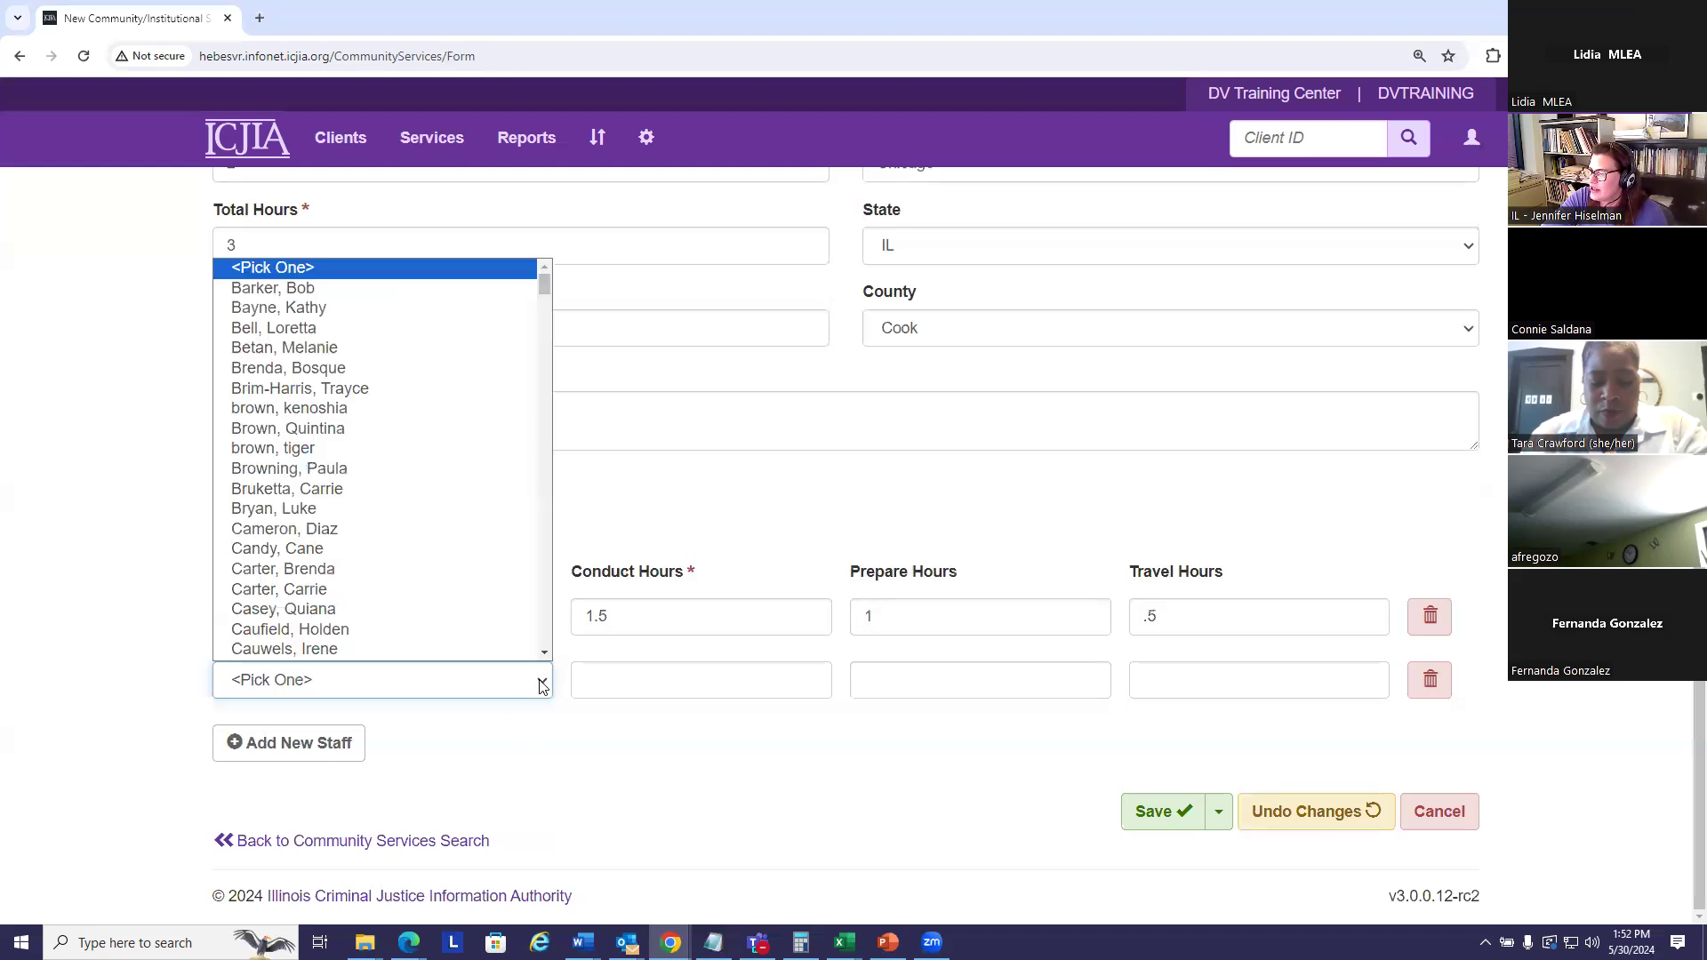
{"action": "left_click", "coordinate": [367, 642]}
{"action": "left_click", "coordinate": [660, 683]}
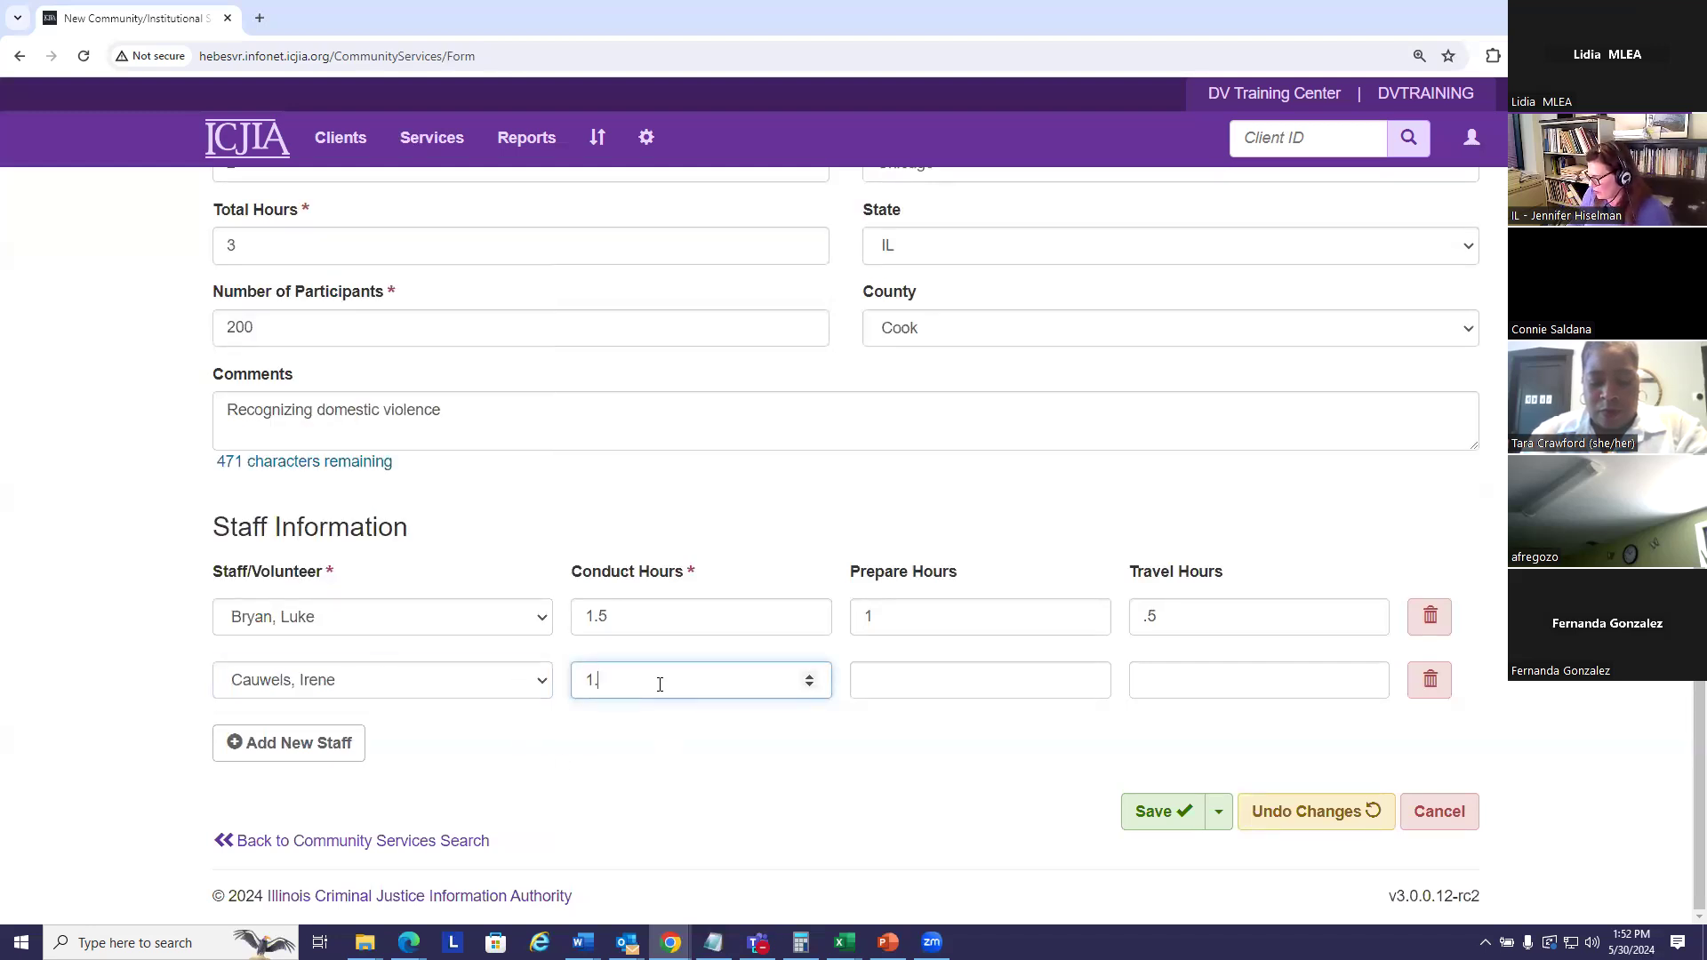
{"action": "type", "text": "1.5"}
{"action": "left_click", "coordinate": [898, 671]}
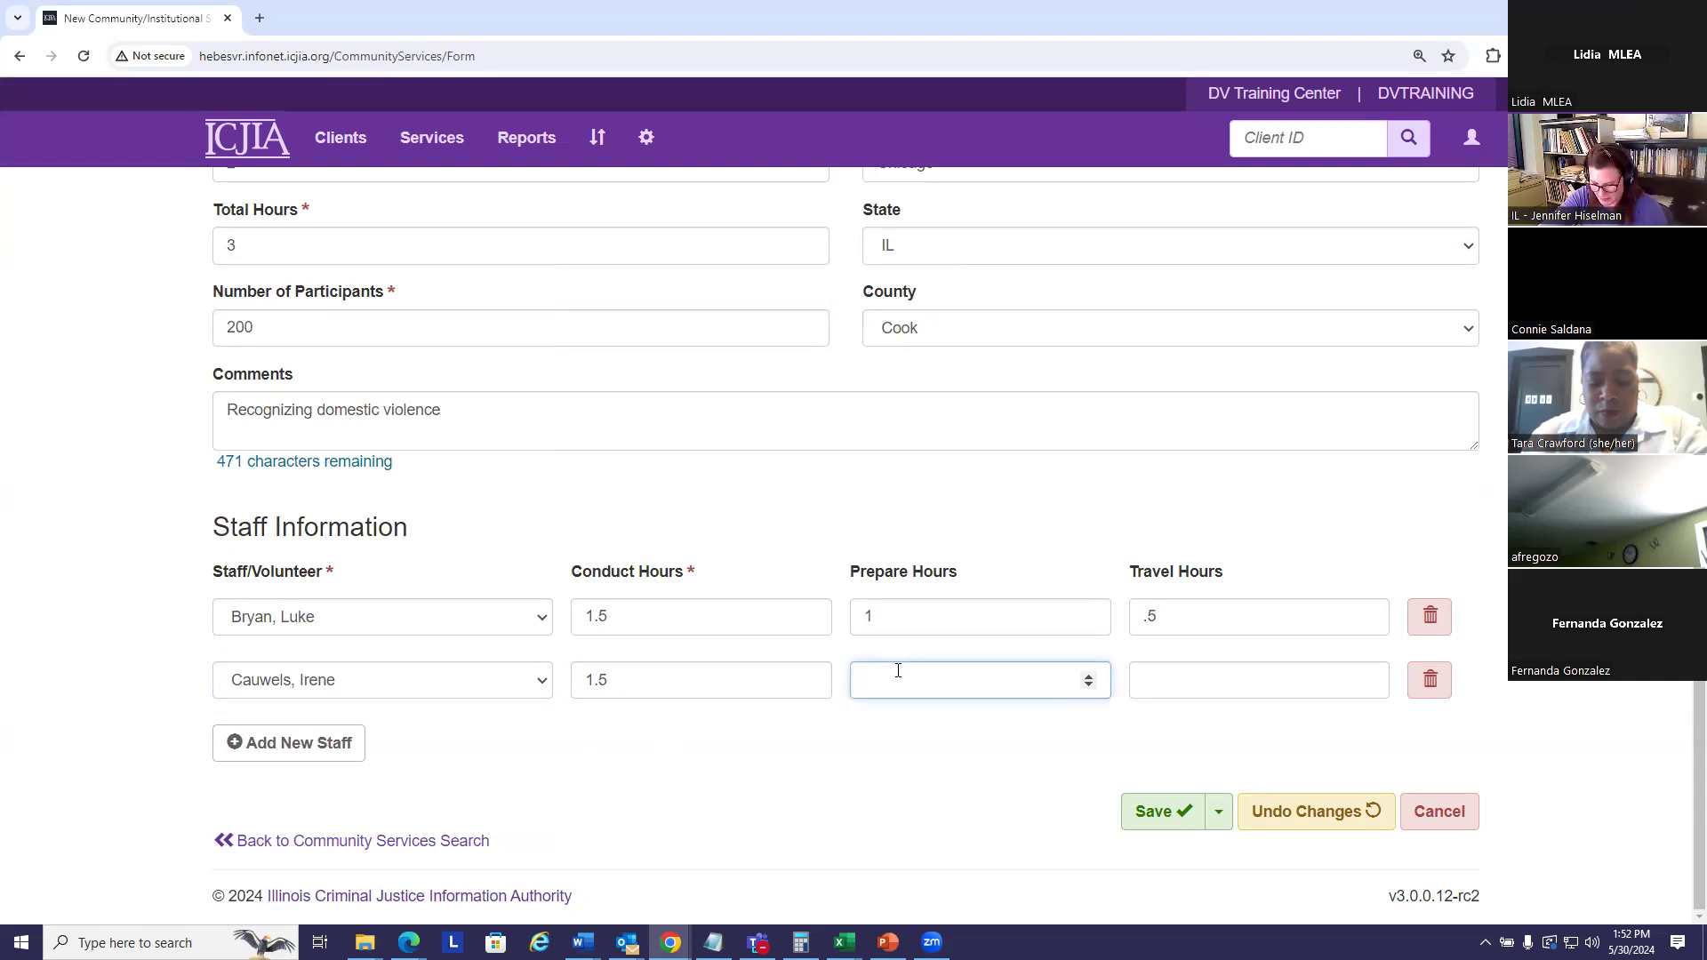
{"action": "type", "text": "1"}
{"action": "left_click", "coordinate": [1176, 692]}
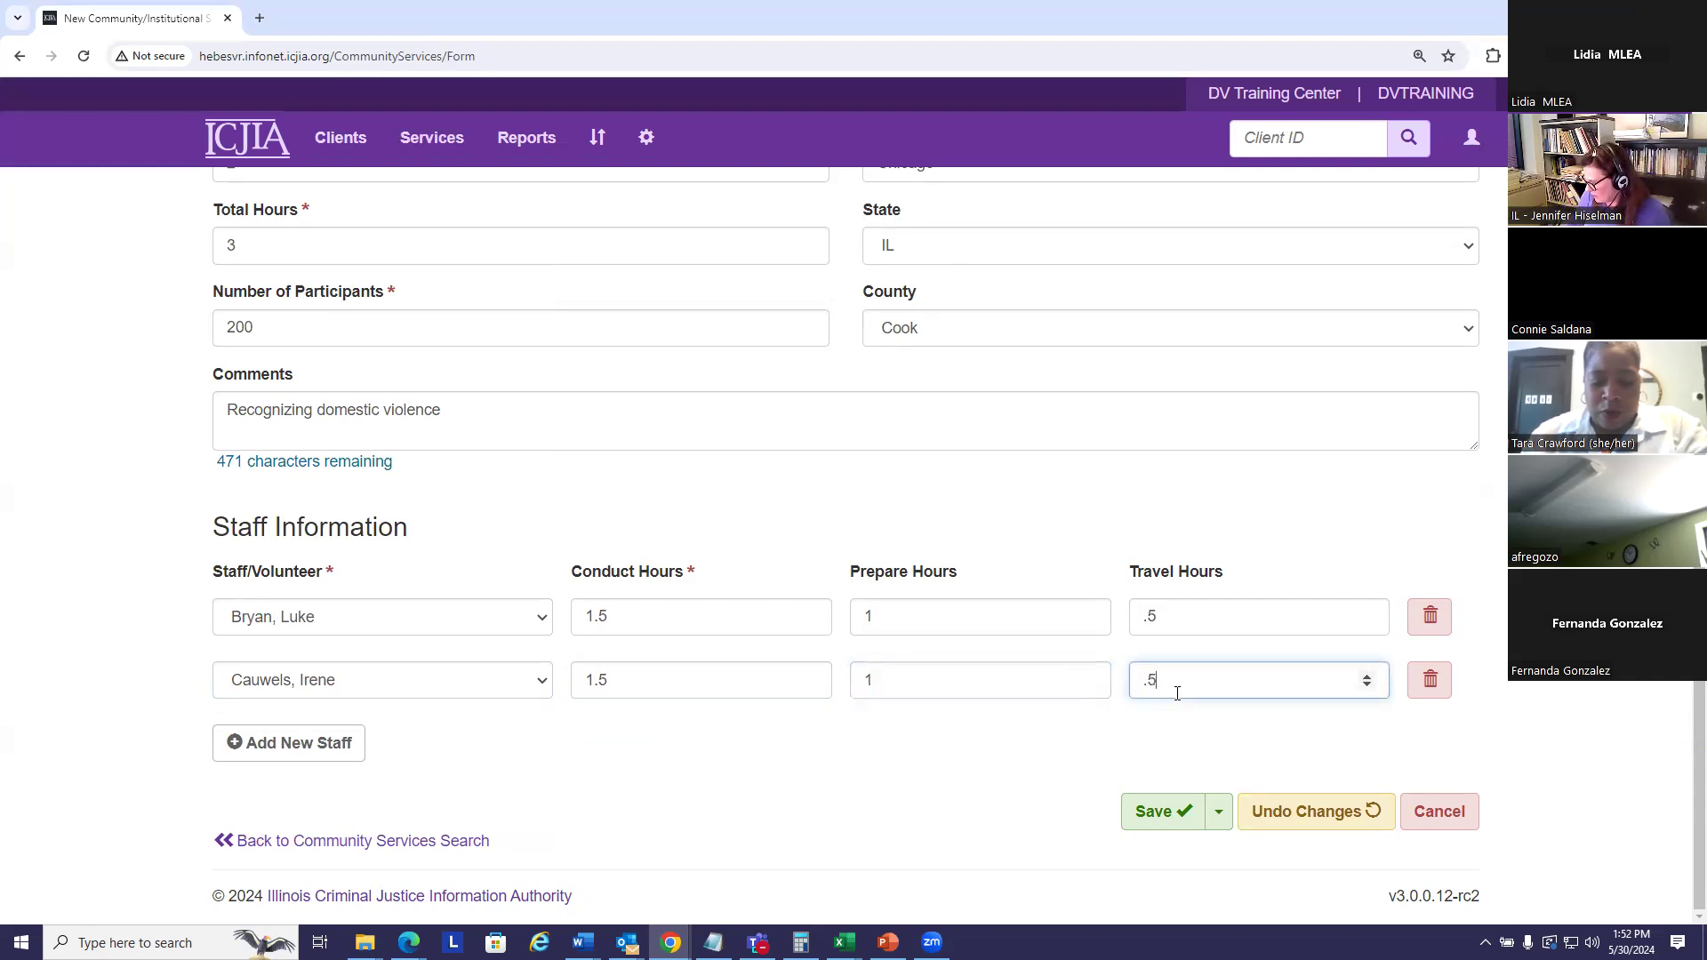
{"action": "type", "text": ".5"}
{"action": "left_click", "coordinate": [847, 811]}
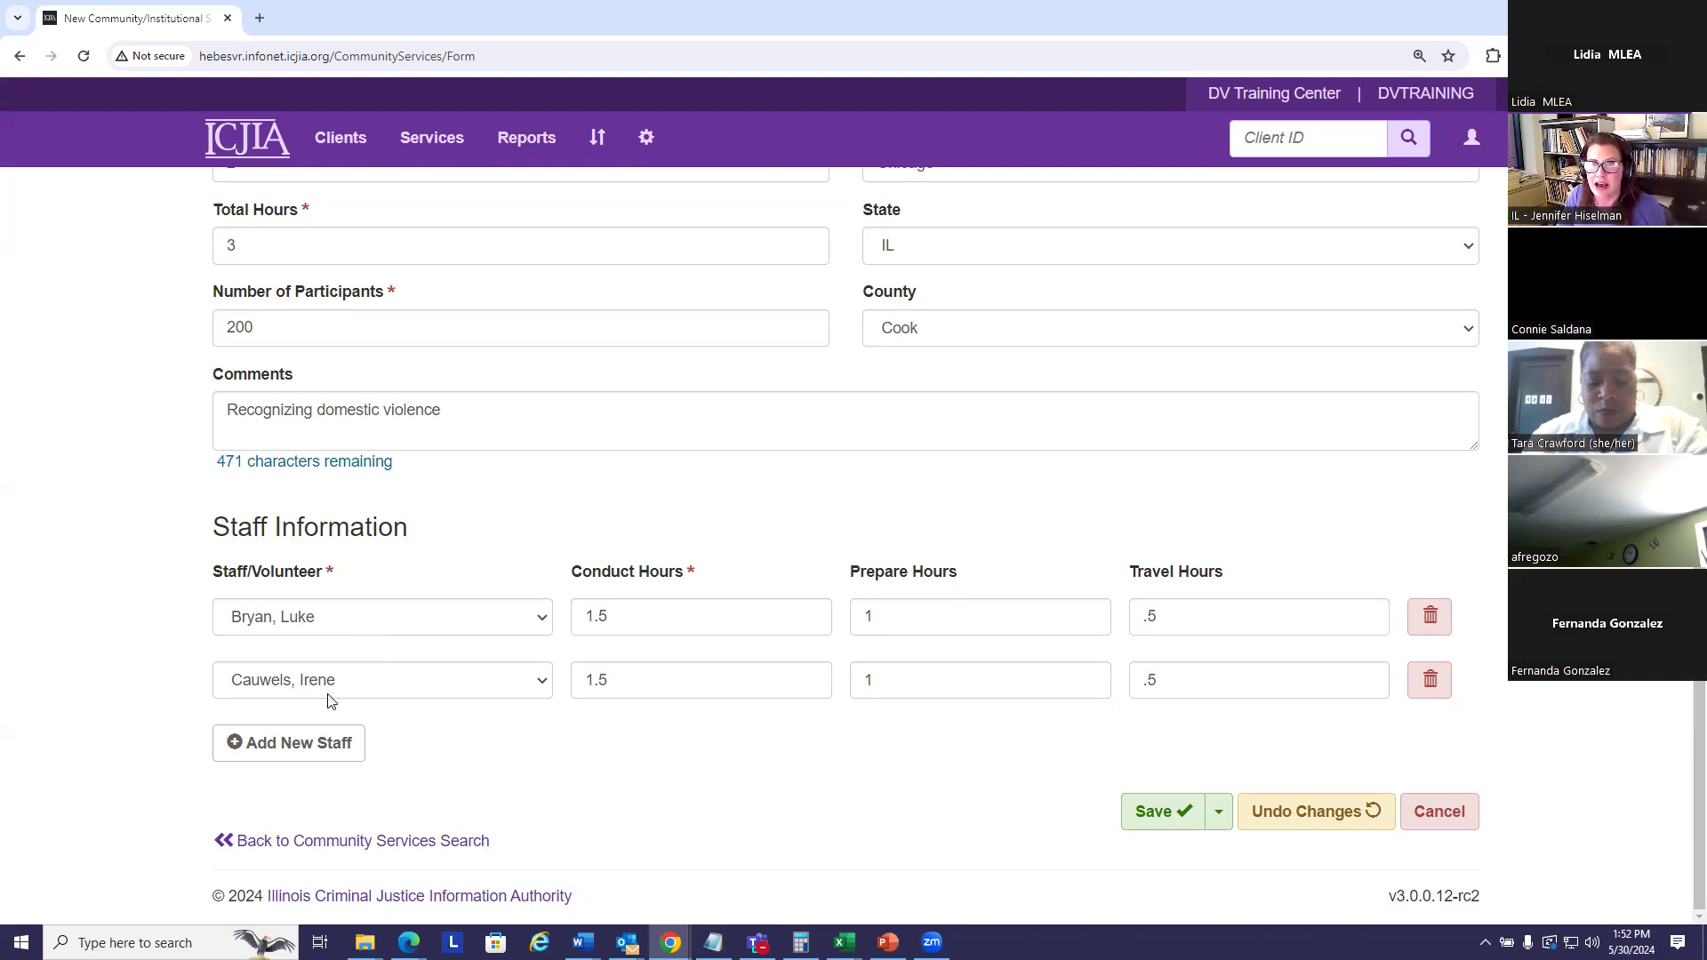
- Set the conduct hours of both staff members to 3
{"action": "left_click_drag", "start_coordinate": [648, 615], "coordinate": [583, 618]}
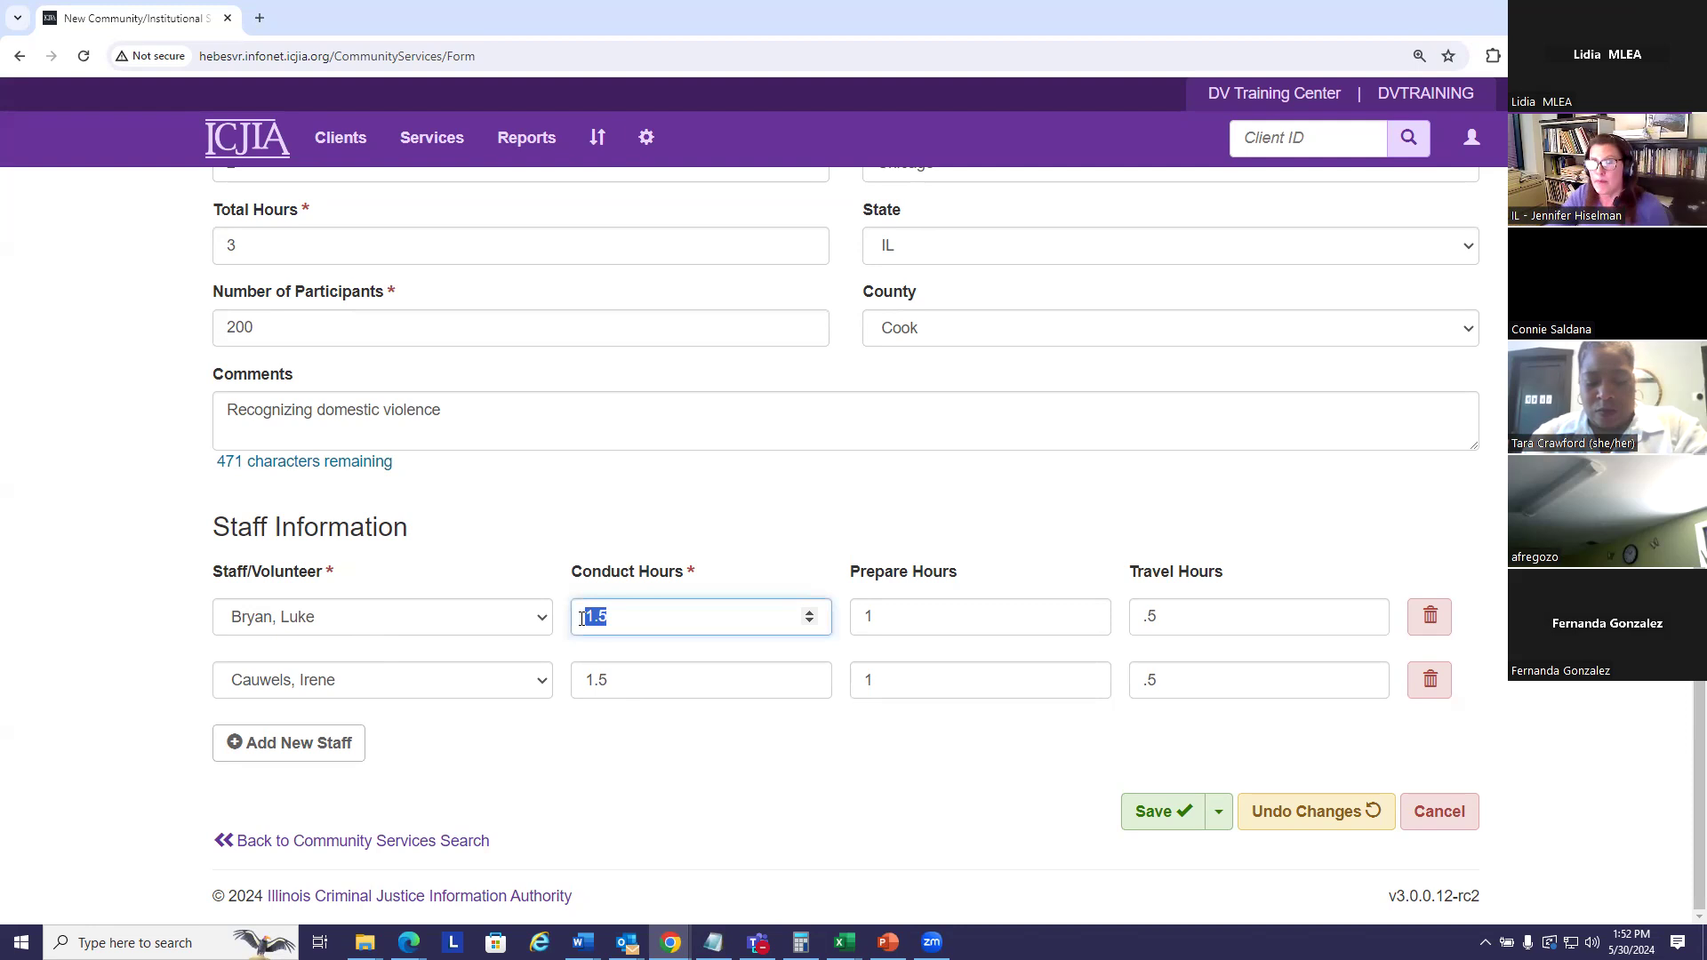
{"action": "type", "text": "3"}
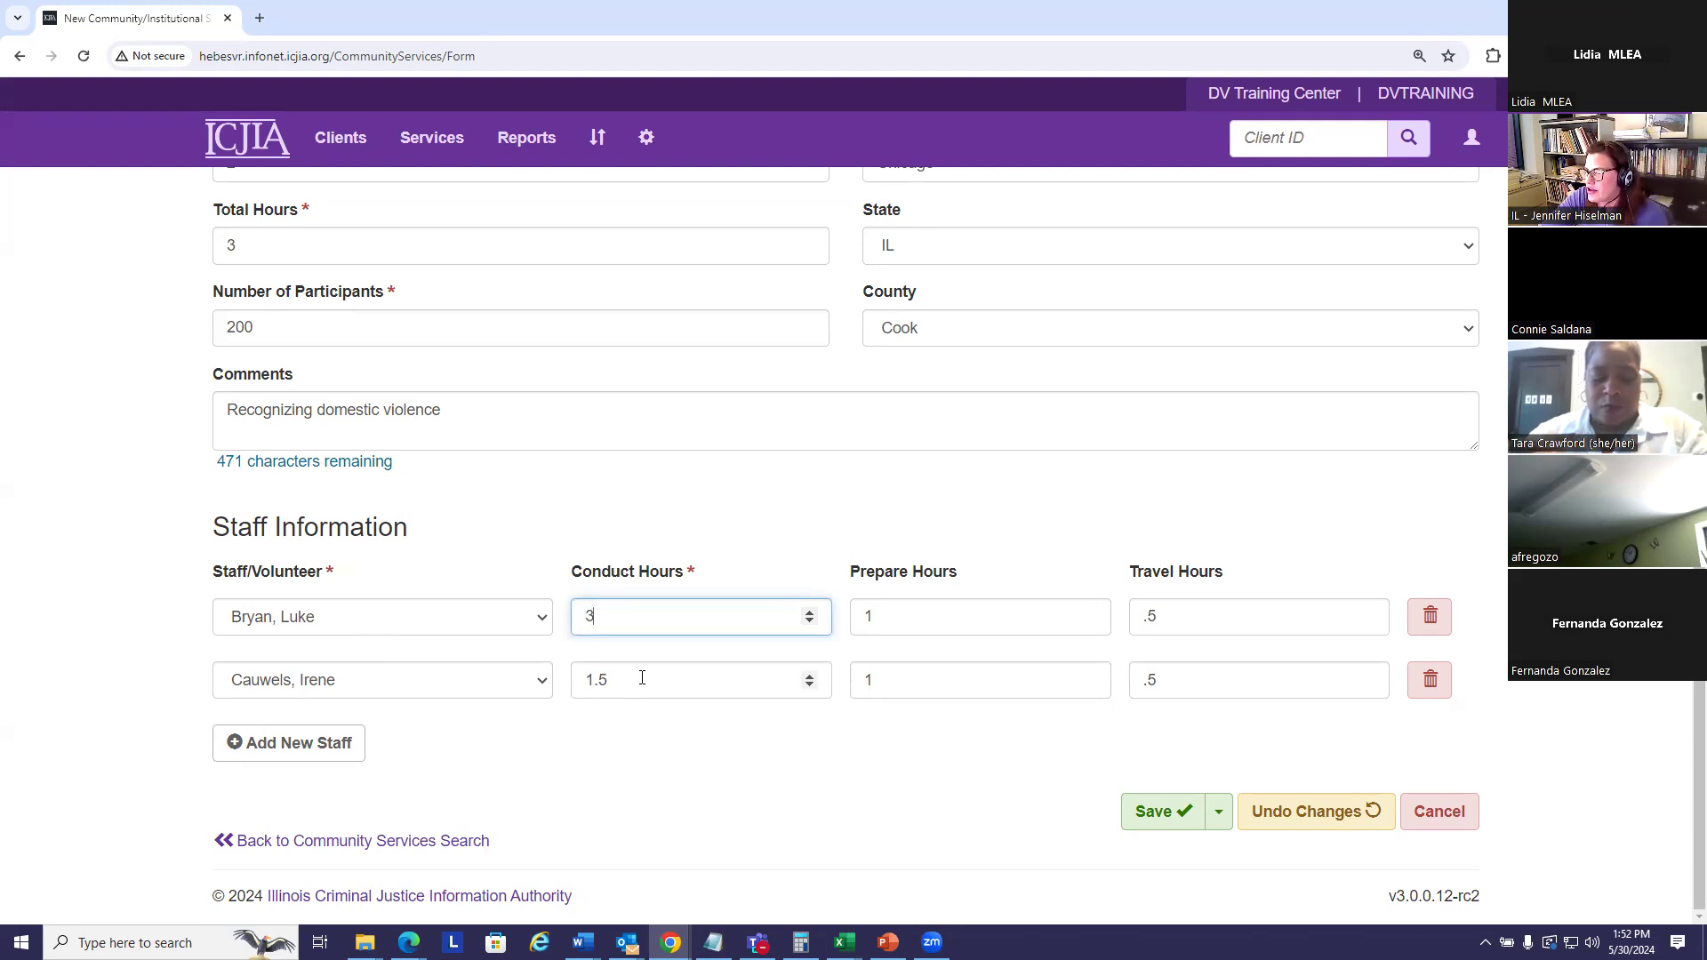
{"action": "left_click_drag", "start_coordinate": [622, 680], "coordinate": [524, 658]}
{"action": "type", "text": "3"}
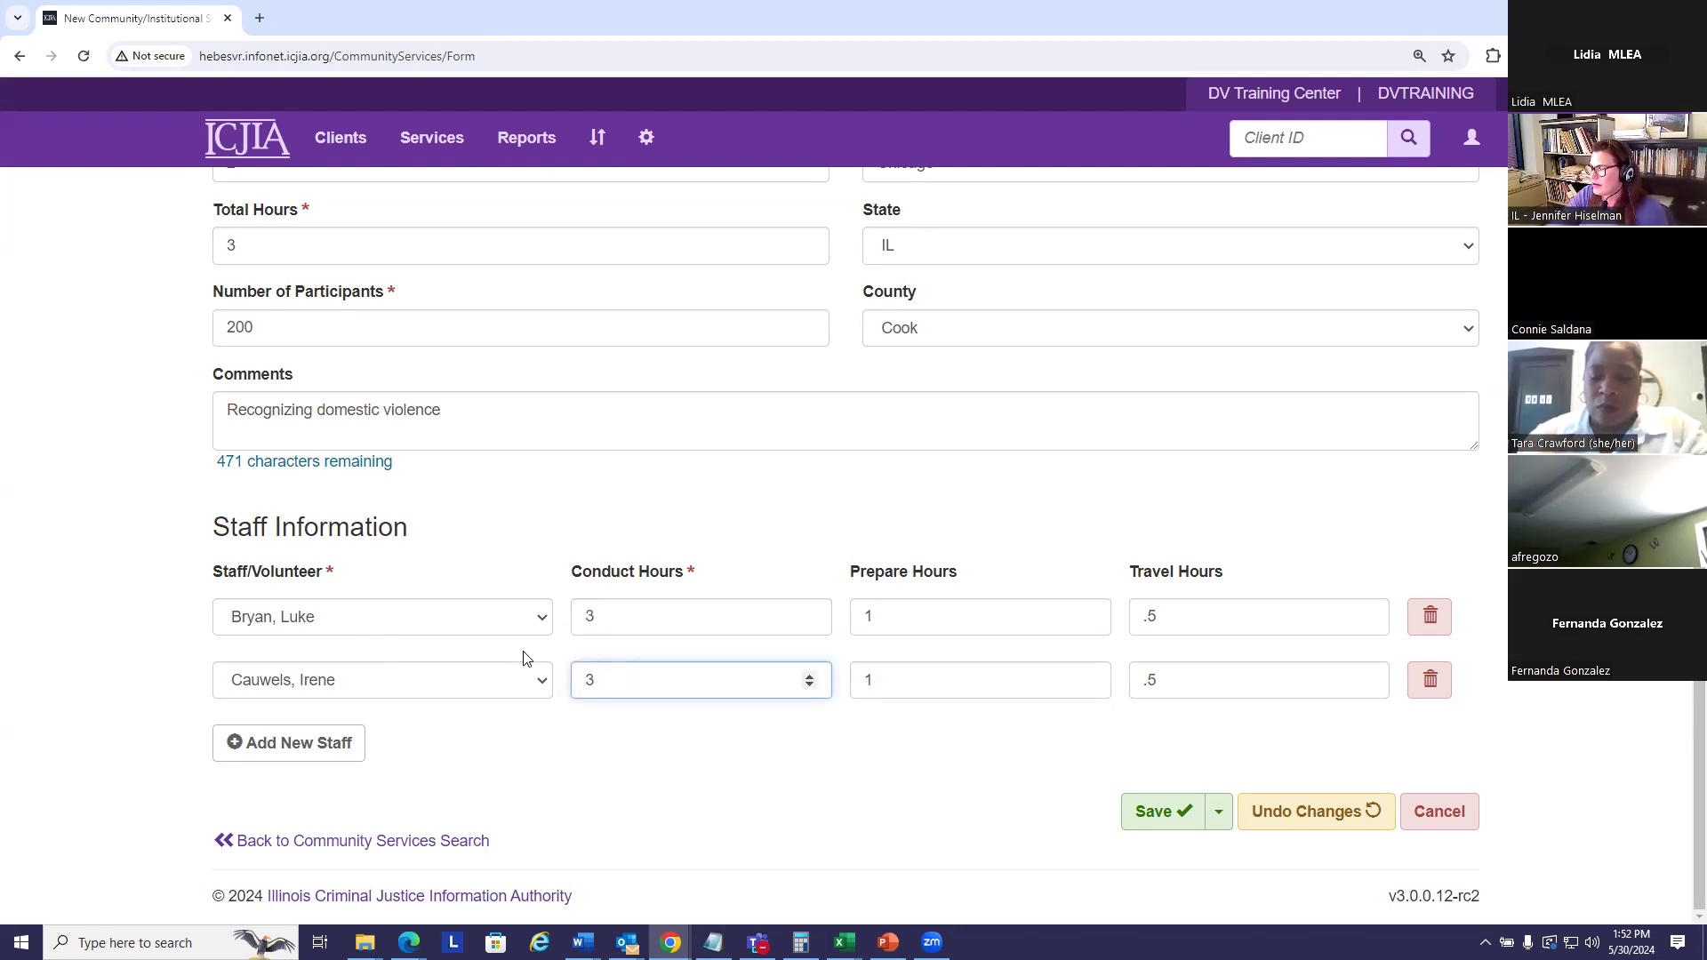
{"action": "left_click", "coordinate": [600, 730]}
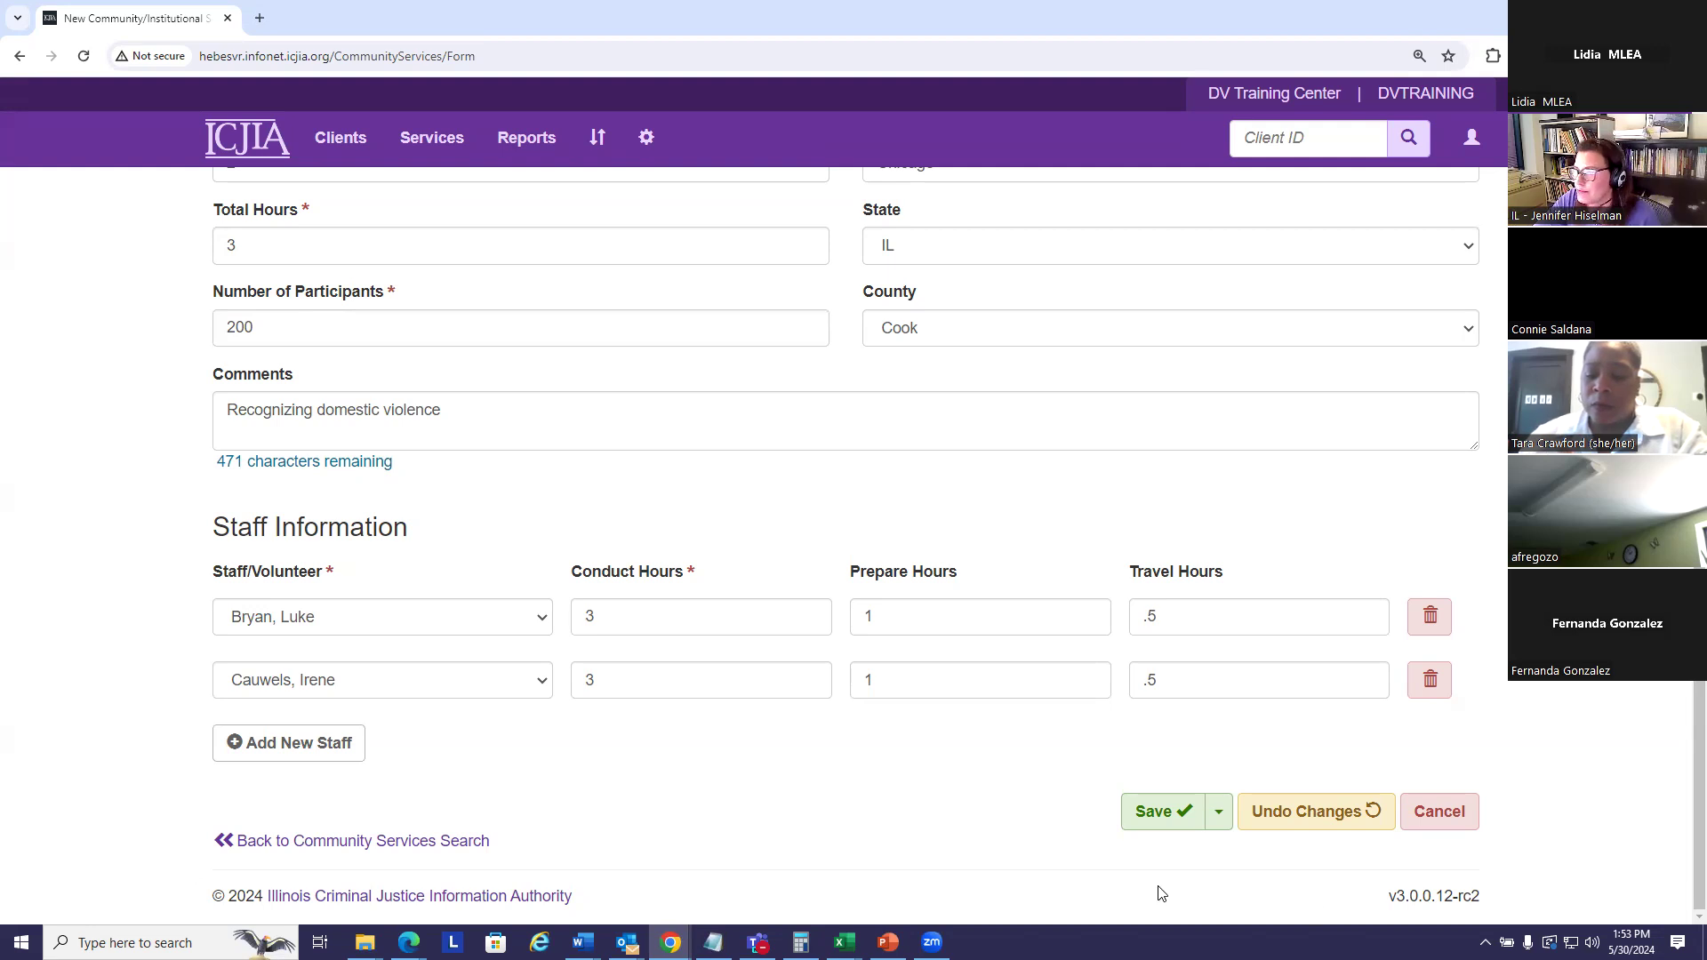
- Save the new high school service record and return to the community services search list
{"action": "scroll", "coordinate": [888, 770], "scroll_direction": "up", "scroll_amount": 4}
{"action": "scroll", "coordinate": [978, 792], "scroll_direction": "down", "scroll_amount": 4}
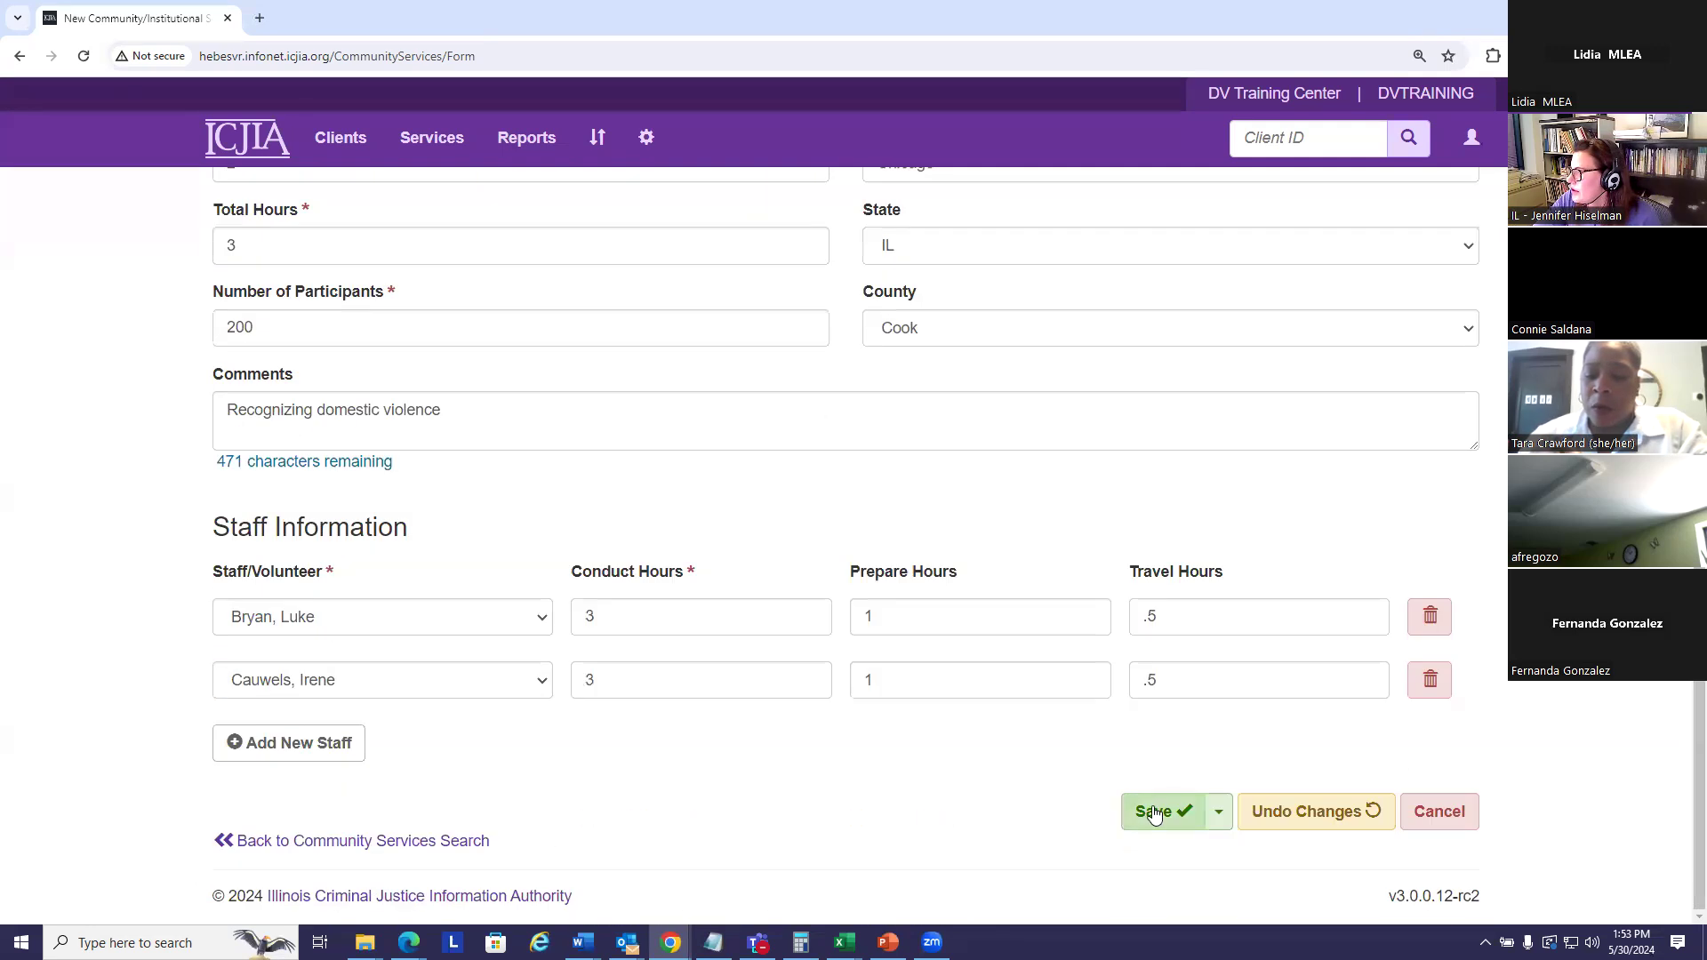
{"action": "left_click", "coordinate": [1153, 811]}
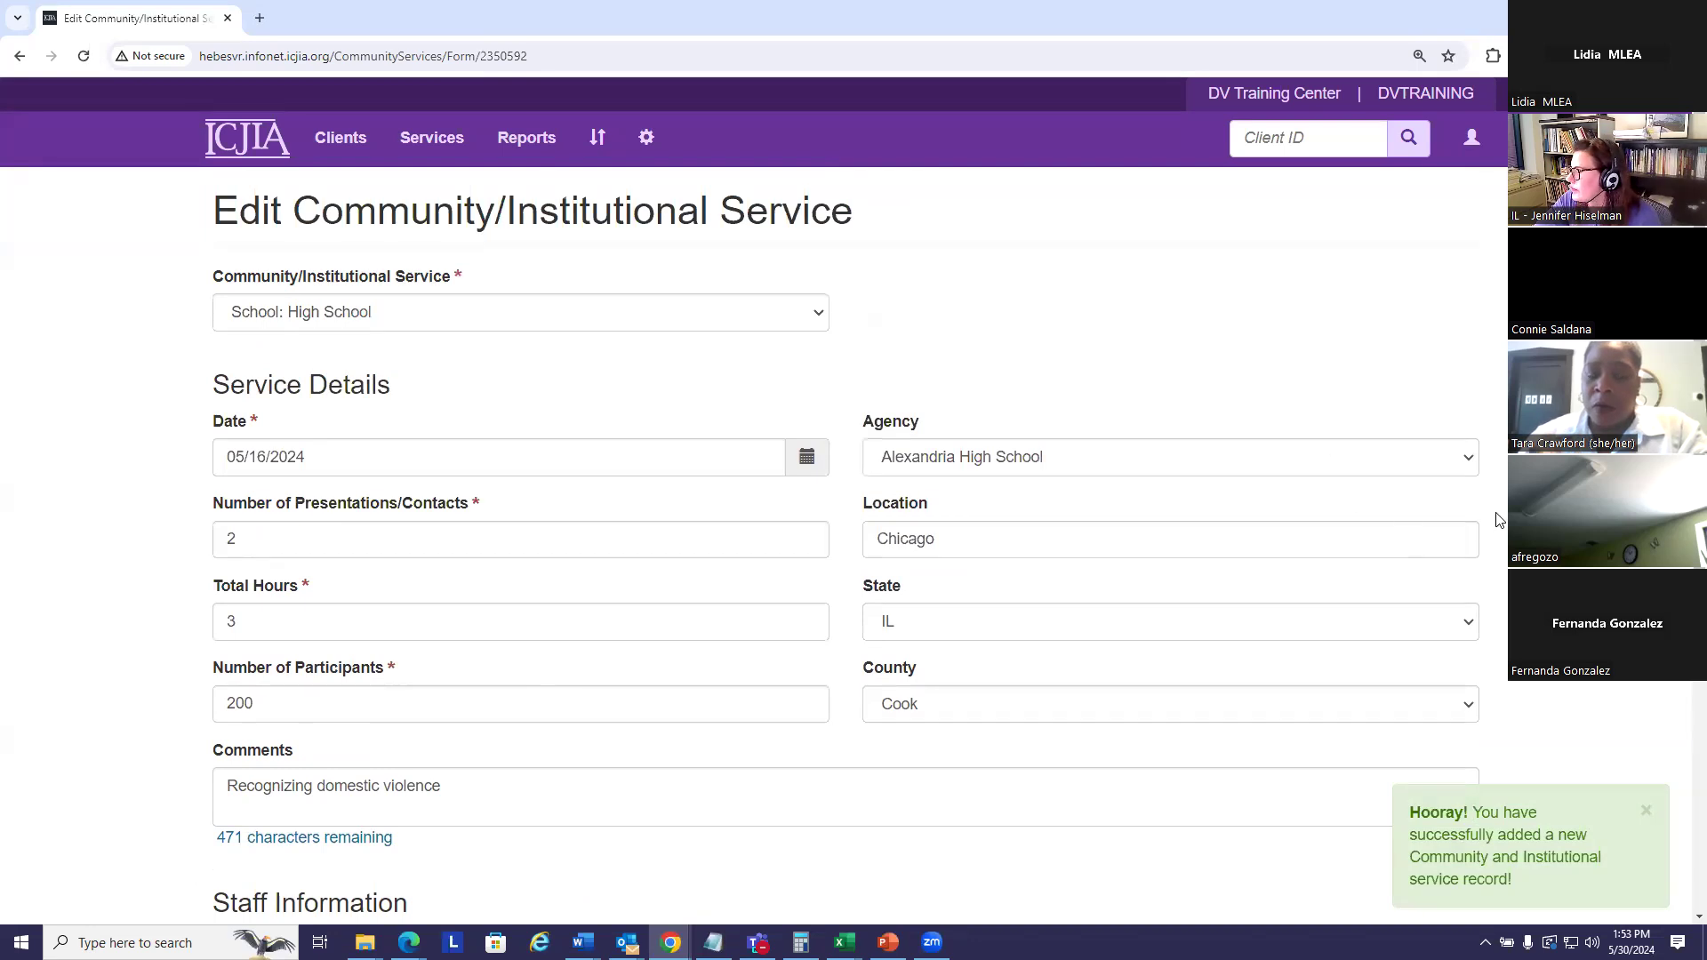
{"action": "scroll", "coordinate": [1387, 640], "scroll_direction": "down", "scroll_amount": 3}
{"action": "scroll", "coordinate": [631, 728], "scroll_direction": "down", "scroll_amount": 2}
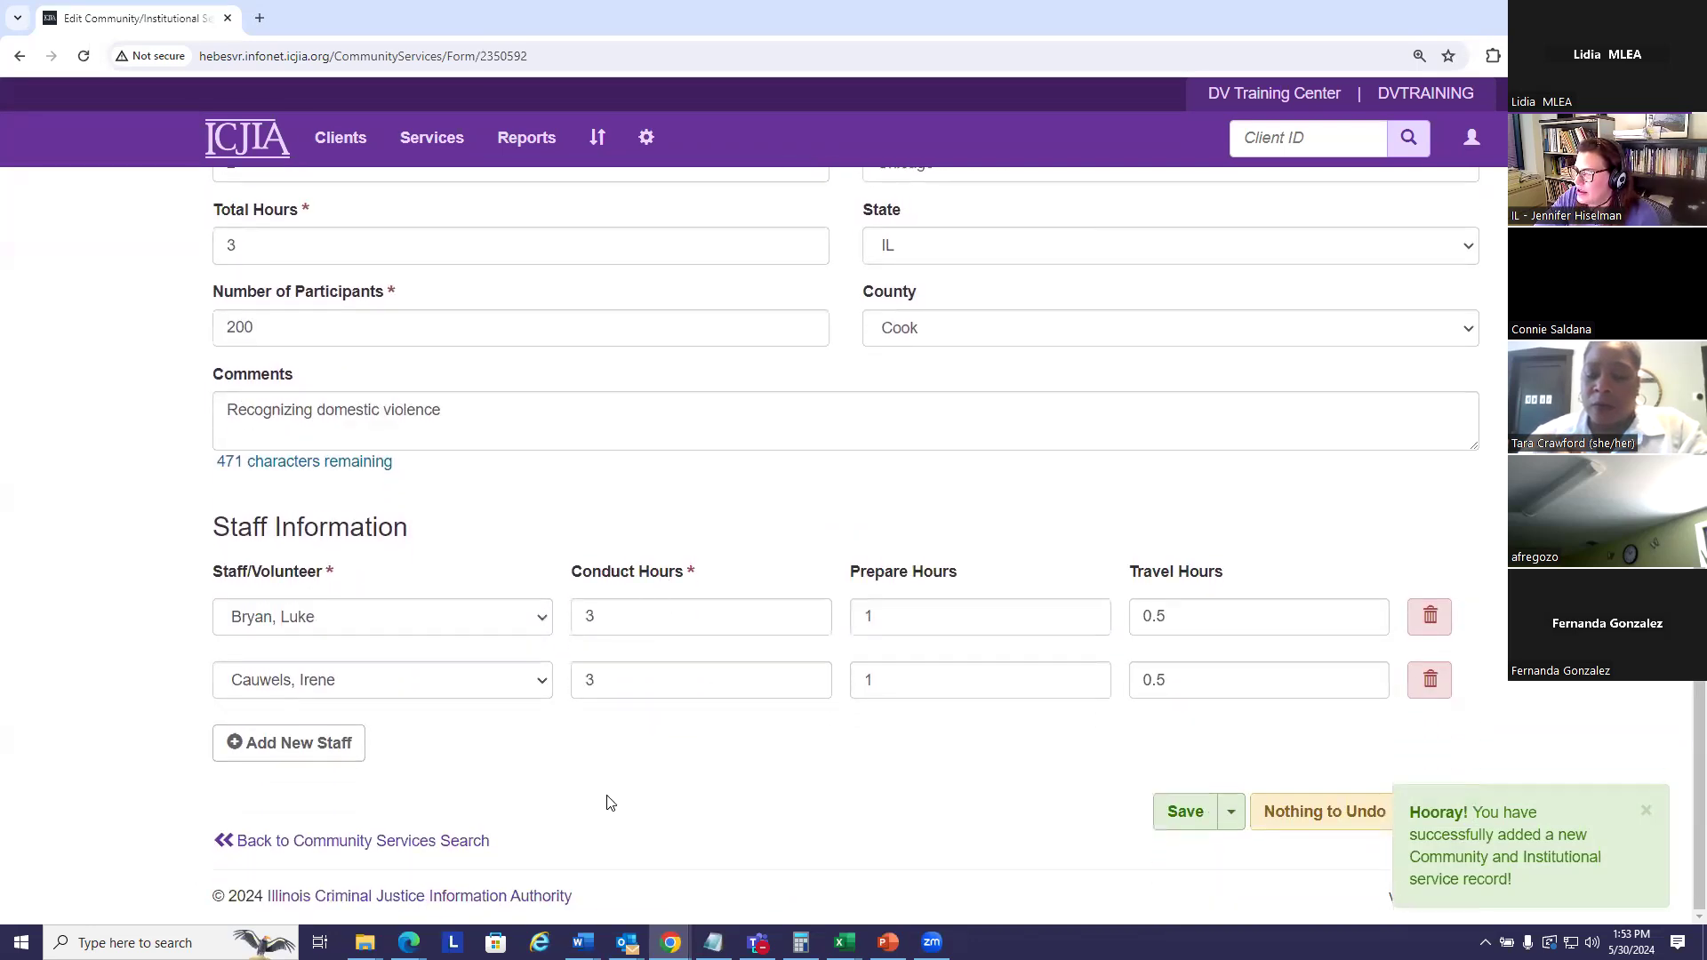
{"action": "left_click", "coordinate": [320, 842]}
{"action": "scroll", "coordinate": [534, 578], "scroll_direction": "down", "scroll_amount": 2}
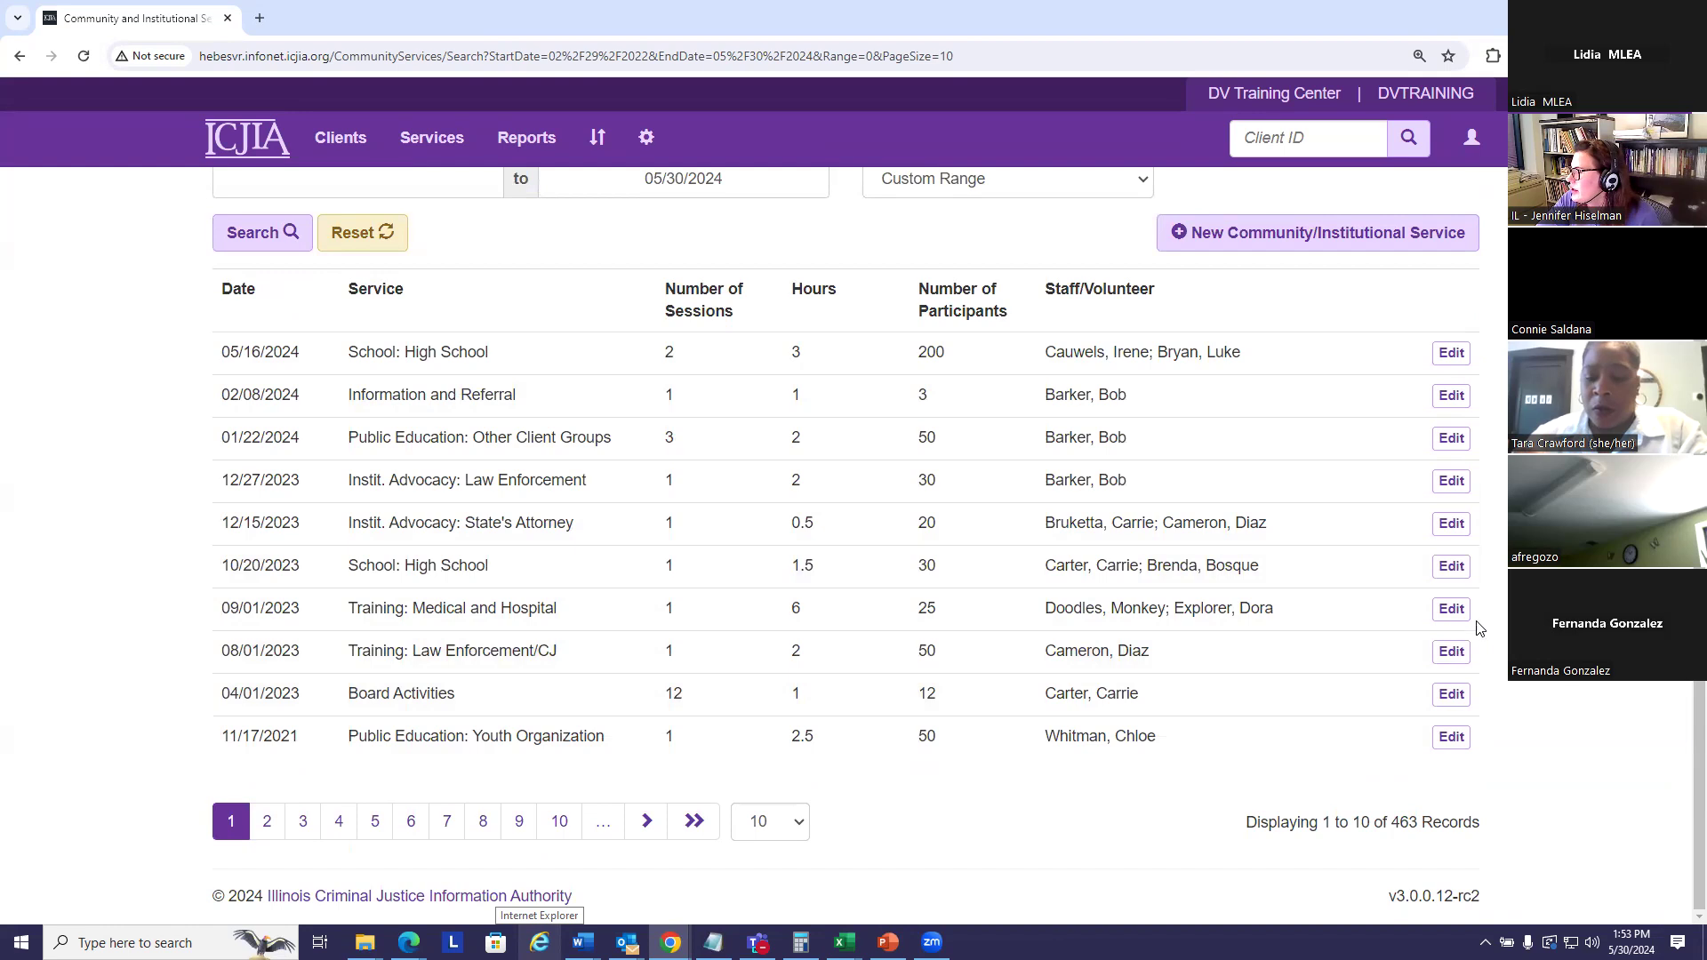
- Edit the 09/01/2023 Training: Medical and Hospital service, set its number of participants to 50 and save the record
{"action": "left_click", "coordinate": [1451, 611]}
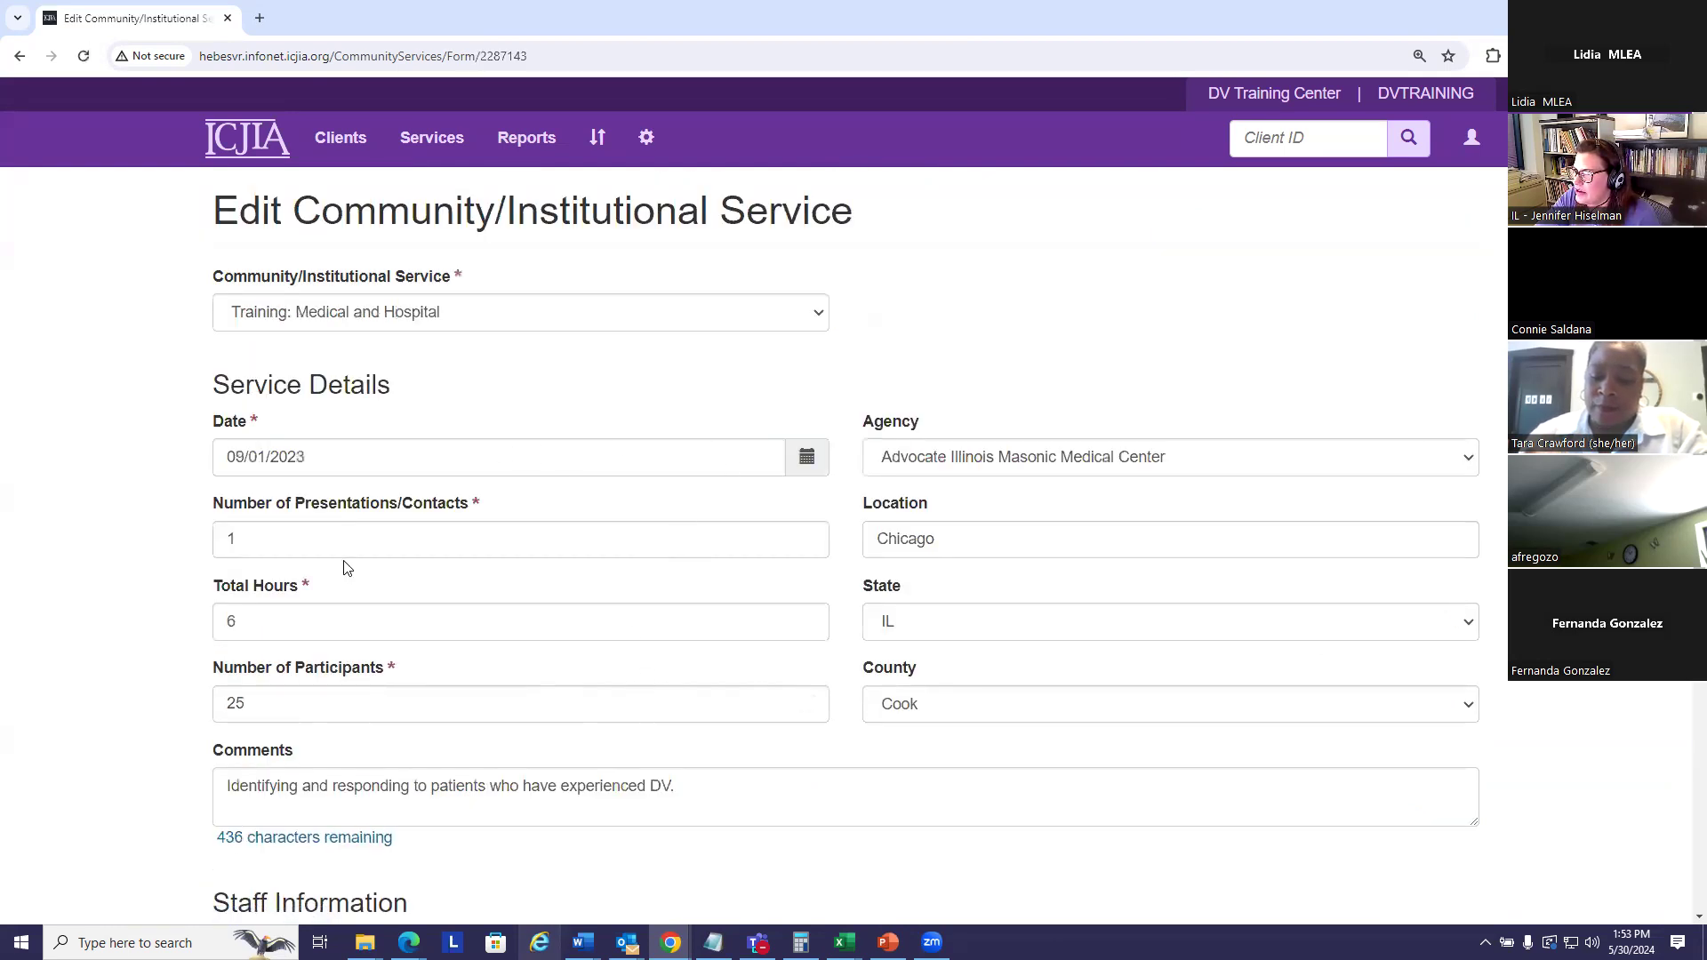
{"action": "double_click", "coordinate": [234, 703]}
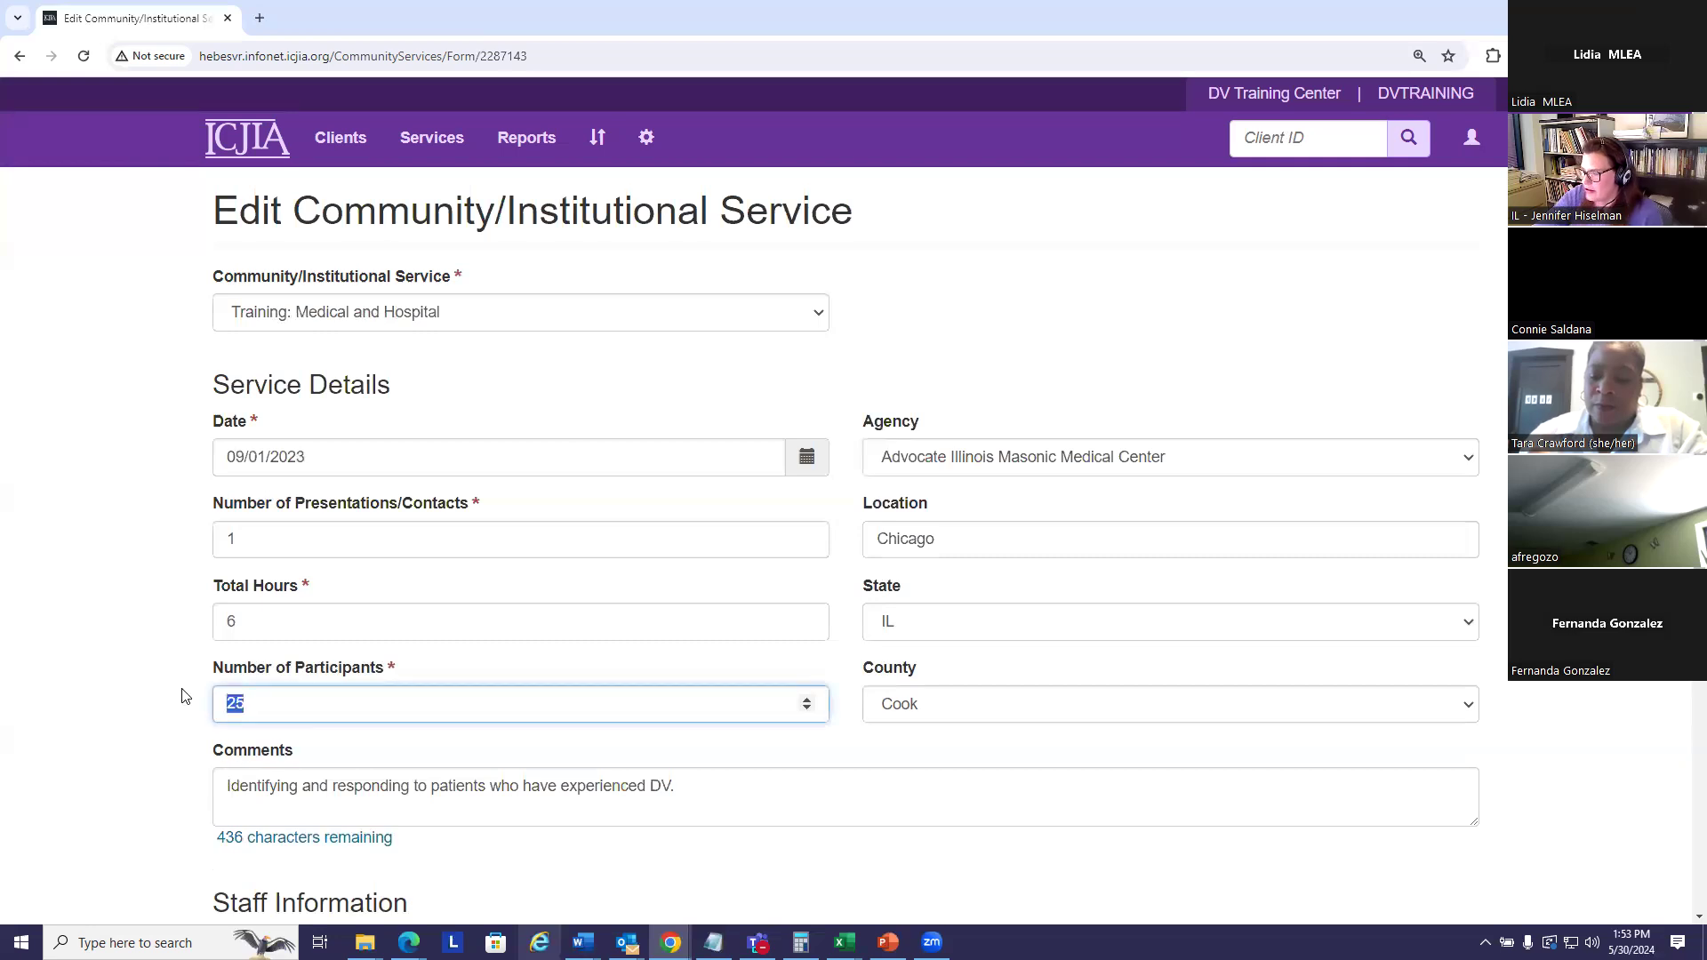
{"action": "type", "text": "540"}
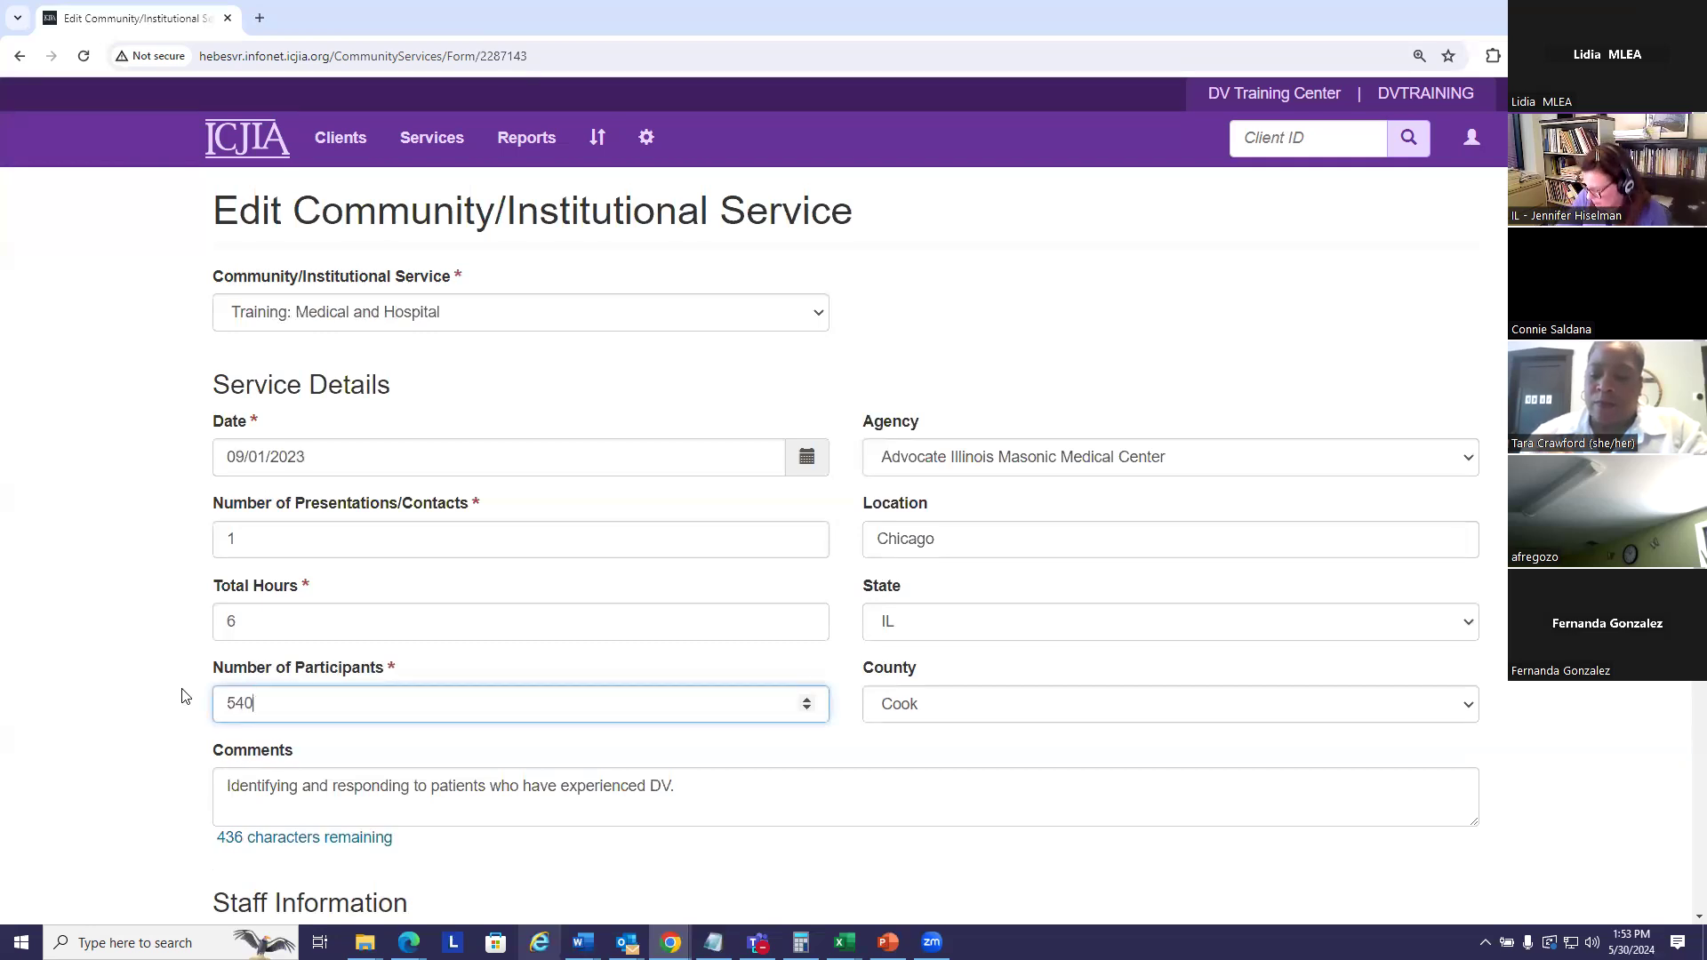
{"action": "key", "text": "BackSpace"}
{"action": "key", "text": "BackSpace"}
{"action": "type", "text": "0"}
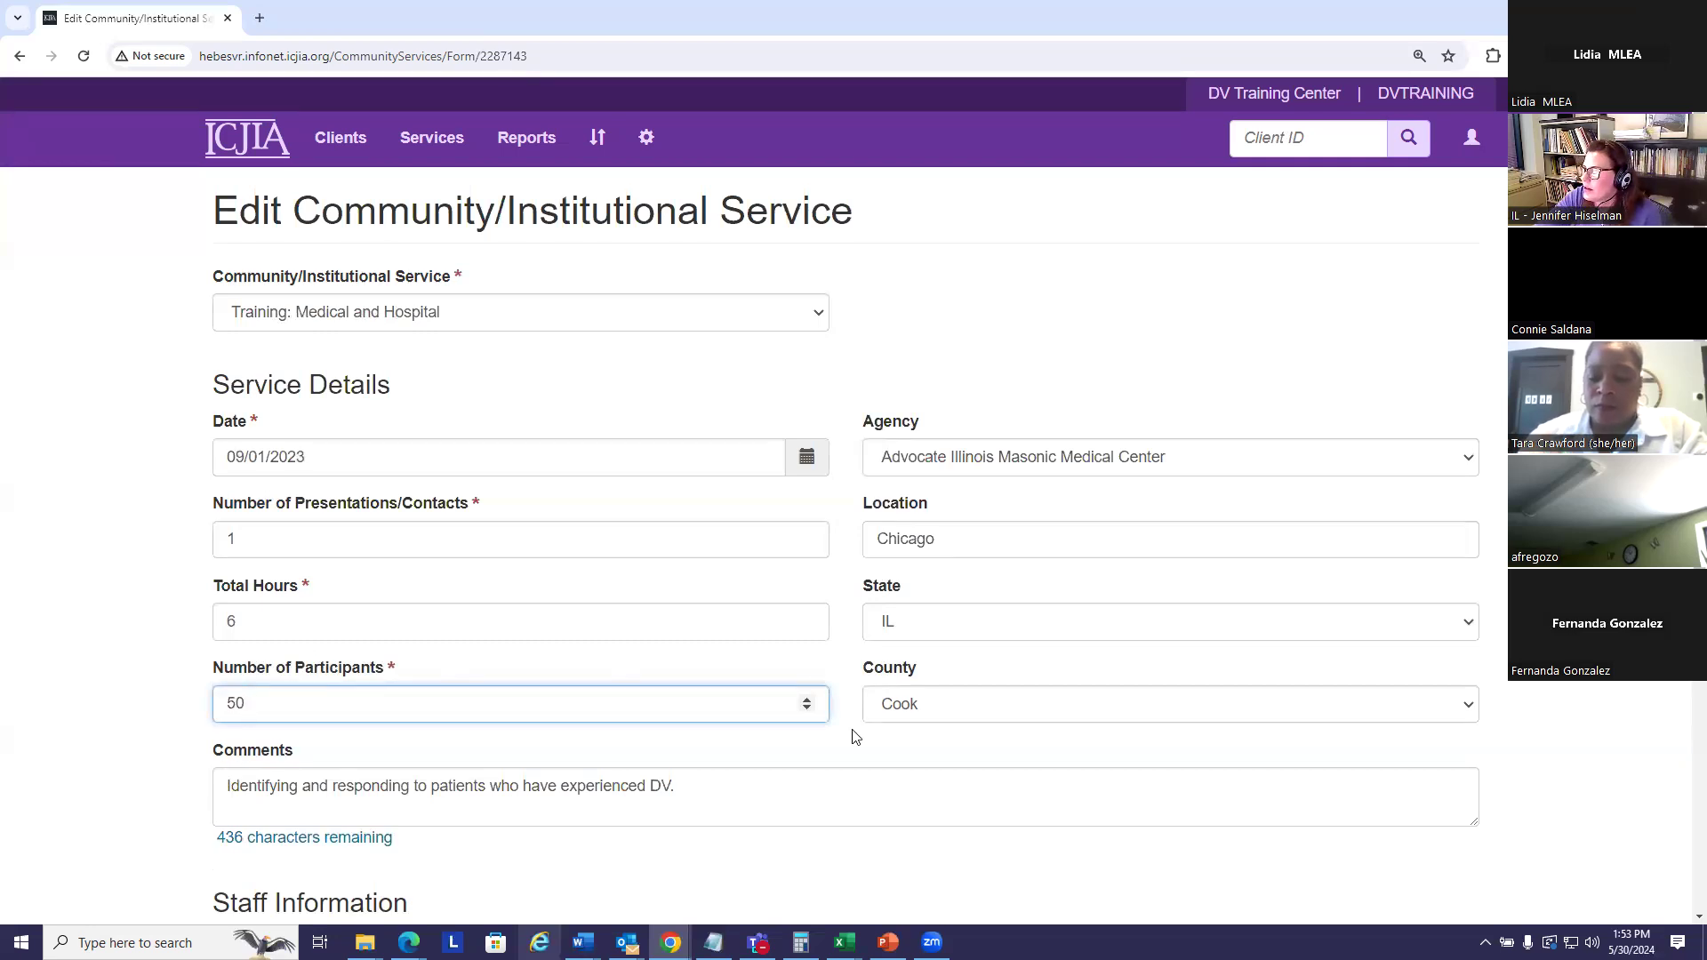
{"action": "scroll", "coordinate": [855, 736], "scroll_direction": "down", "scroll_amount": 5}
{"action": "left_click", "coordinate": [1160, 813]}
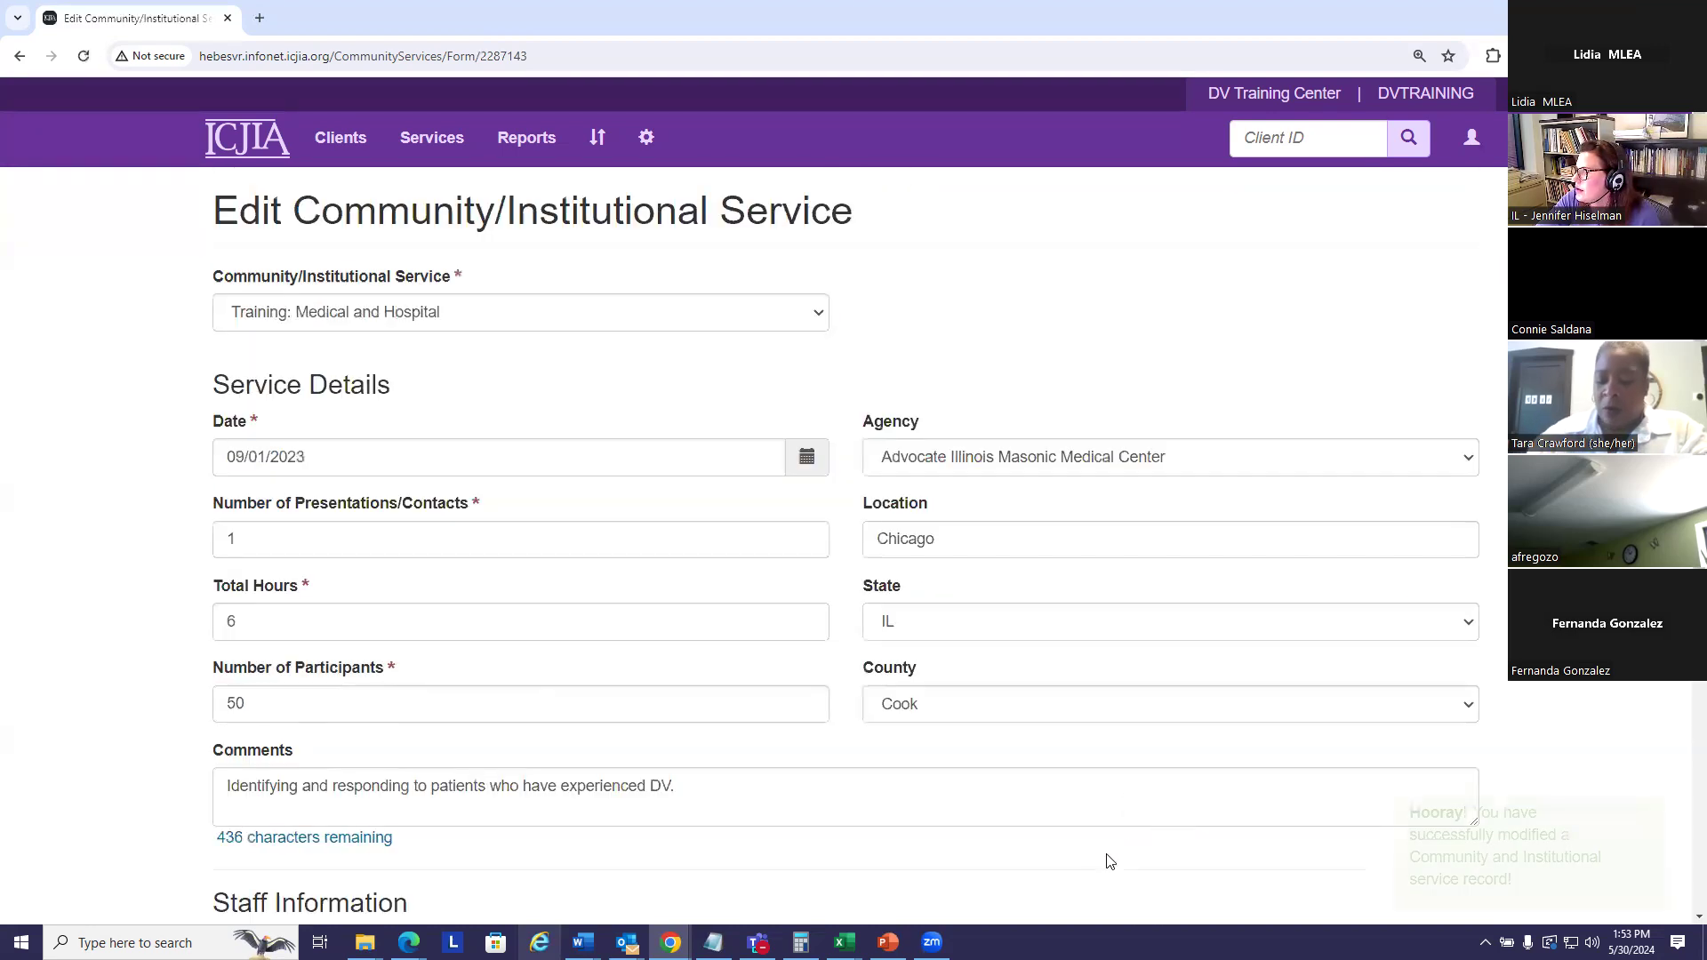
{"action": "scroll", "coordinate": [1330, 686], "scroll_direction": "down", "scroll_amount": 4}
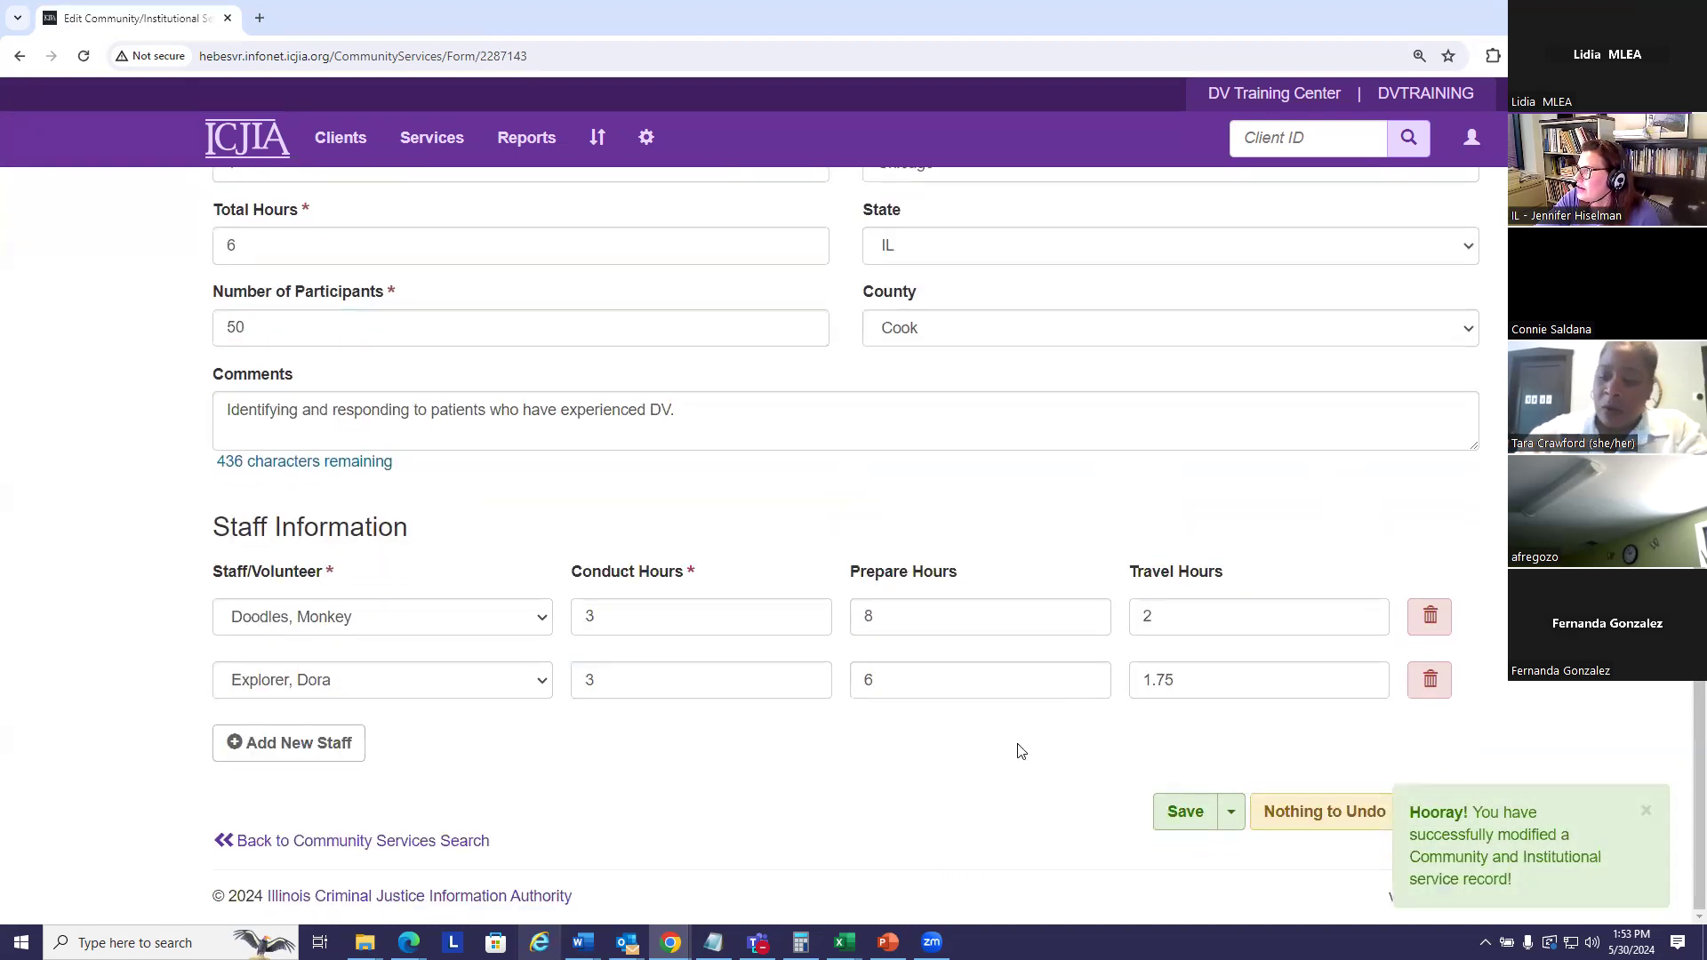
{"action": "left_click", "coordinate": [1644, 811]}
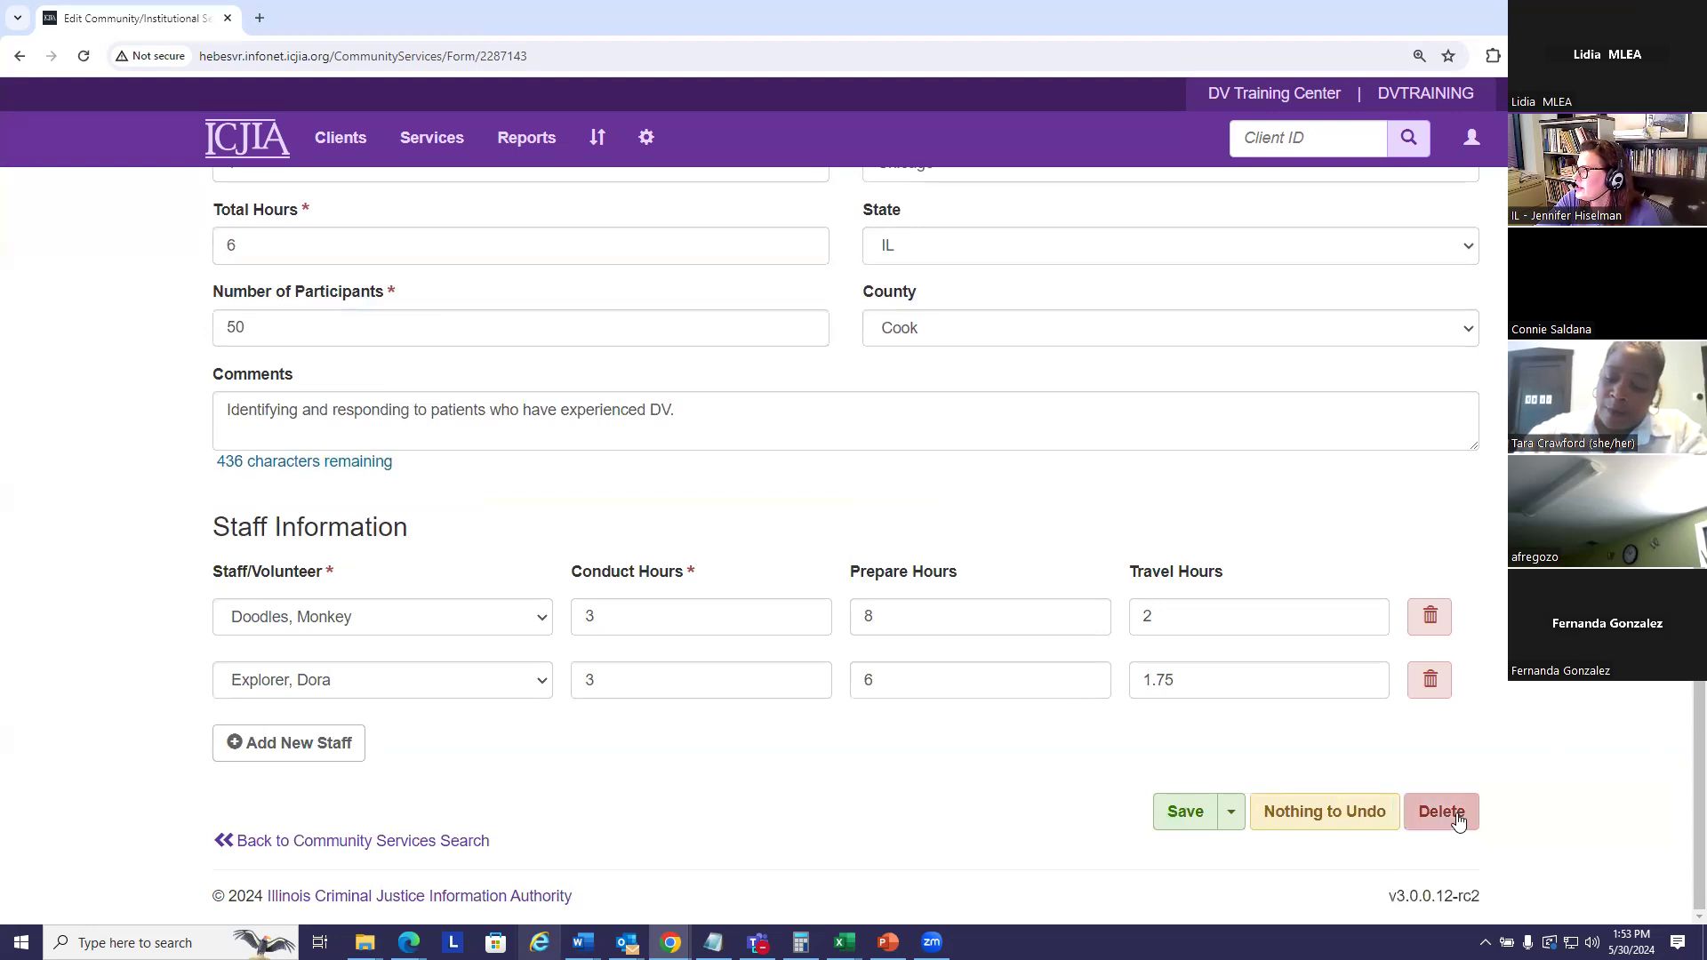
- Permanently delete the 09/01/2023 Training: Medical and Hospital service record
{"action": "scroll", "coordinate": [1556, 693], "scroll_direction": "up", "scroll_amount": 3}
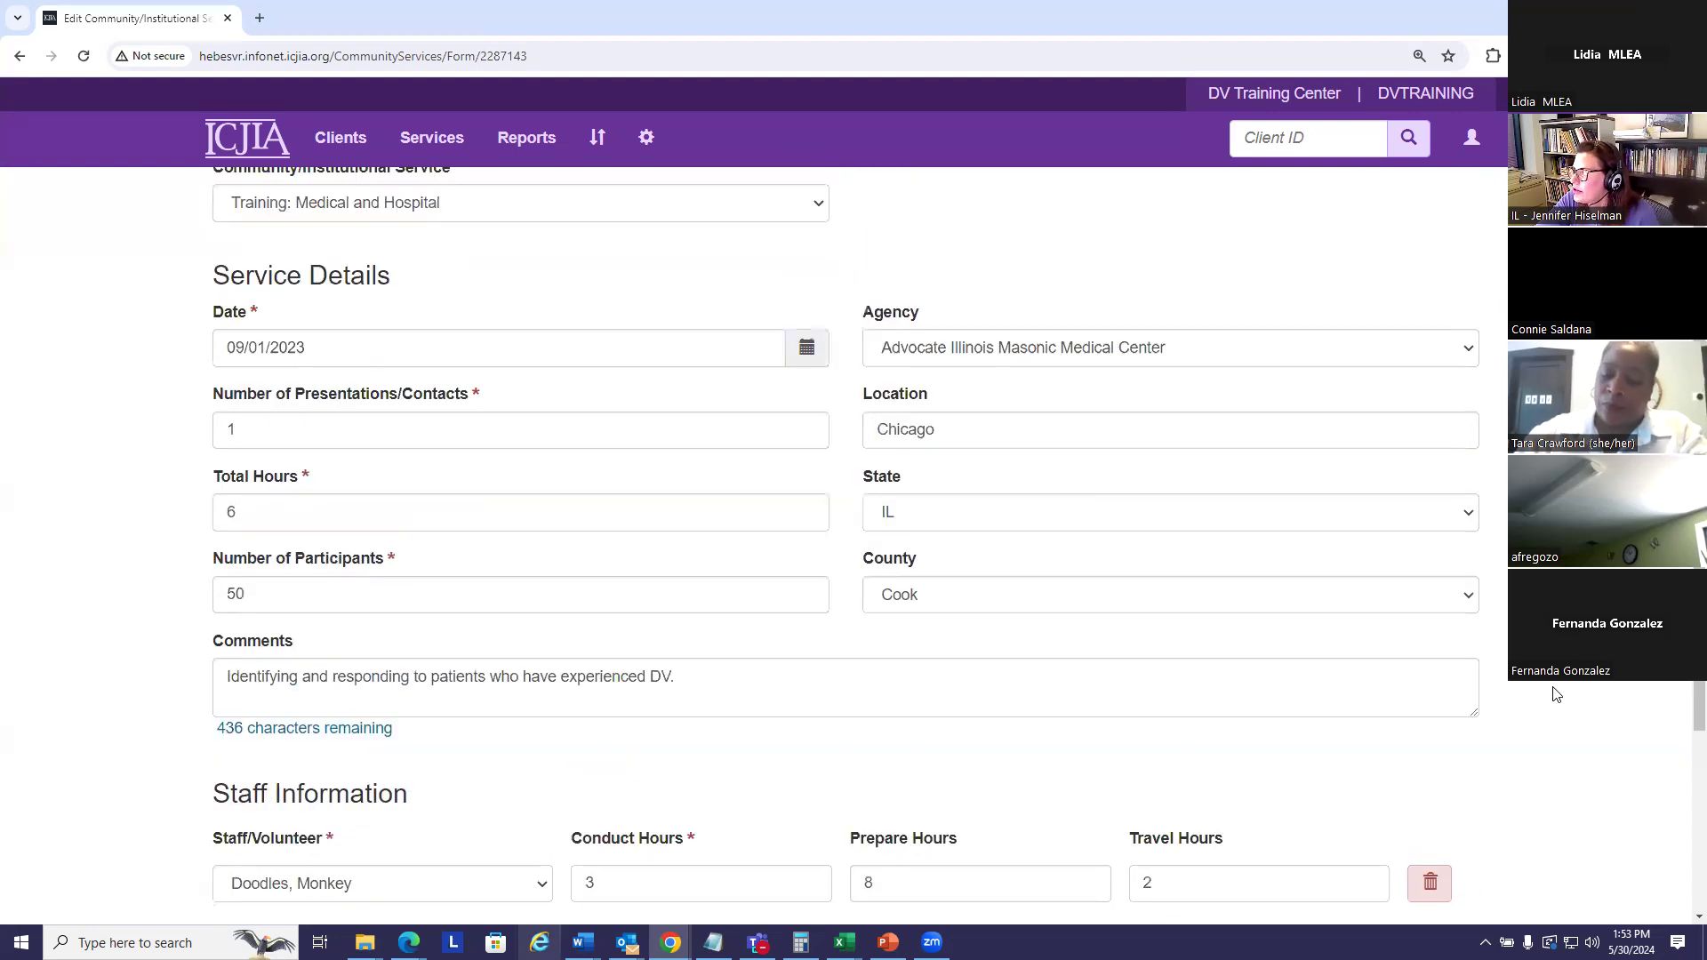
{"action": "scroll", "coordinate": [1556, 693], "scroll_direction": "up", "scroll_amount": 2}
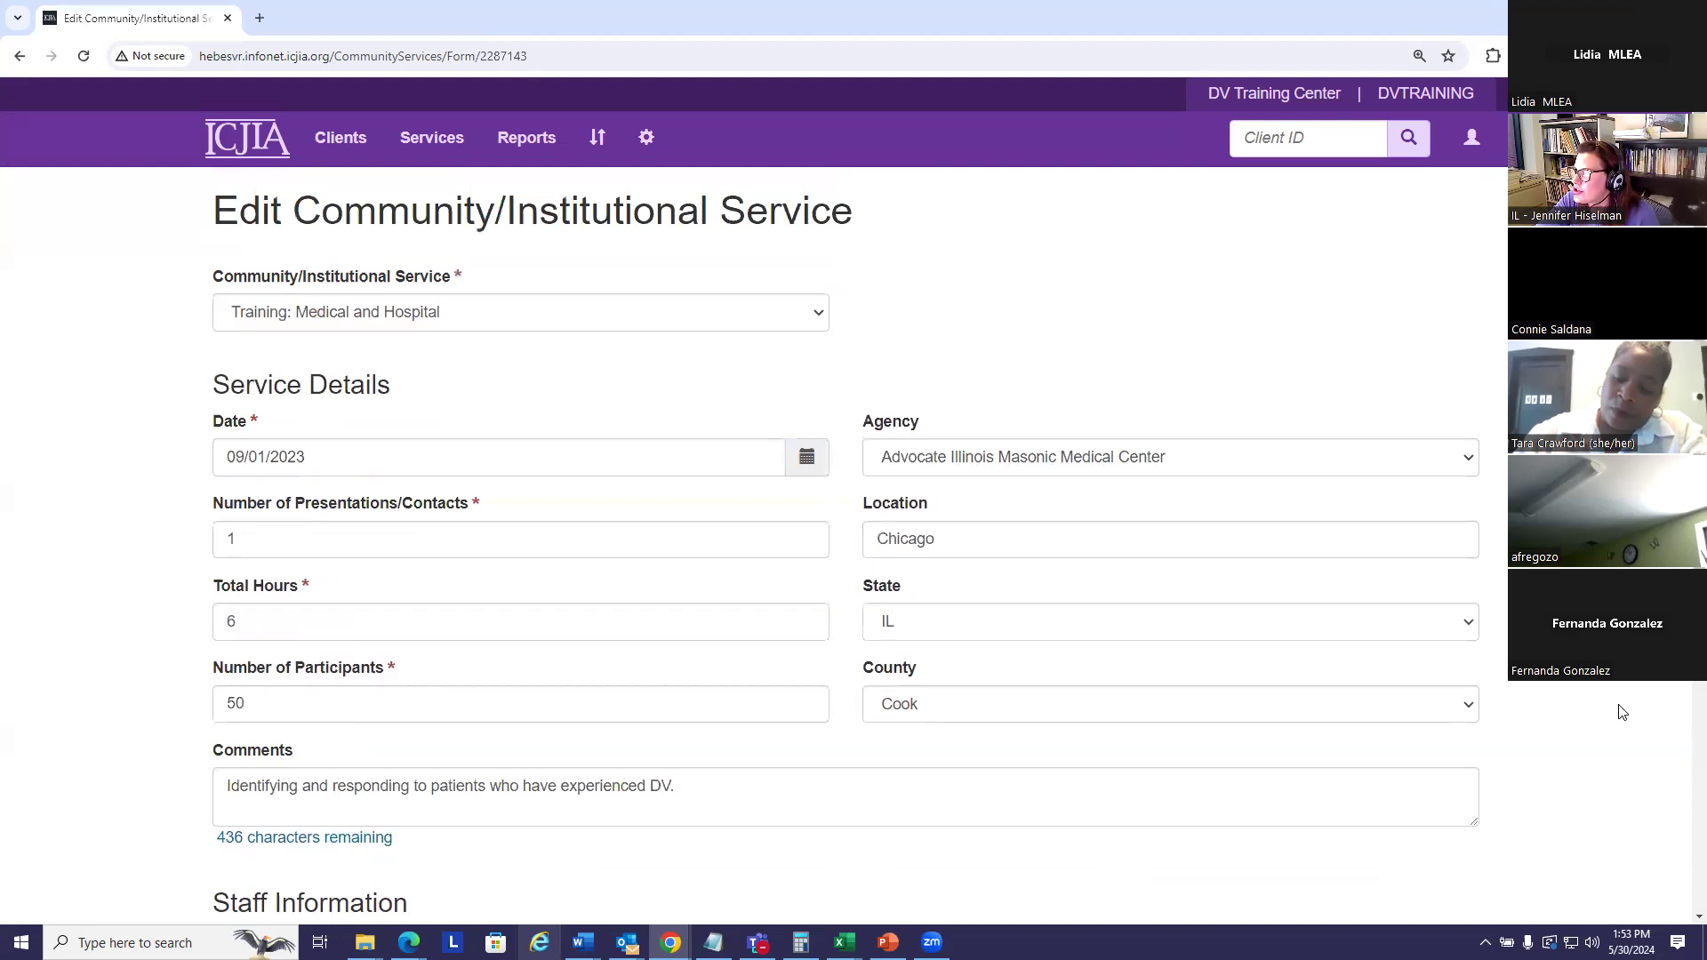
{"action": "scroll", "coordinate": [635, 354], "scroll_direction": "down", "scroll_amount": 1}
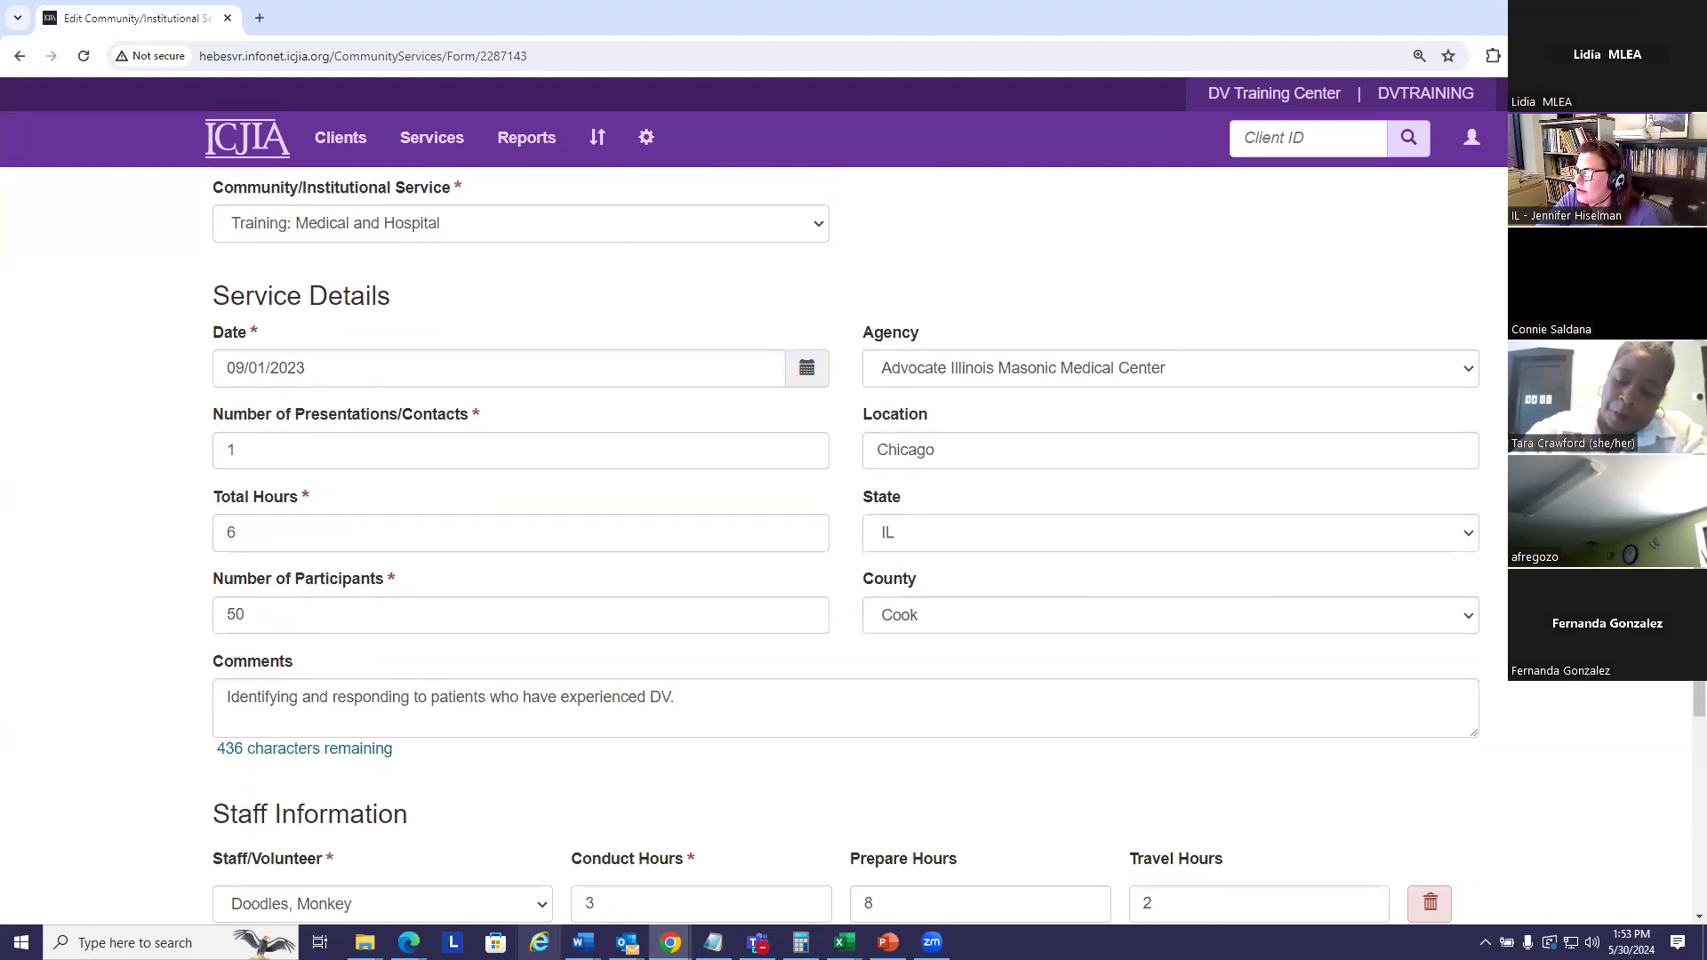
{"action": "scroll", "coordinate": [1386, 800], "scroll_direction": "down", "scroll_amount": 3}
{"action": "left_click", "coordinate": [1404, 835]}
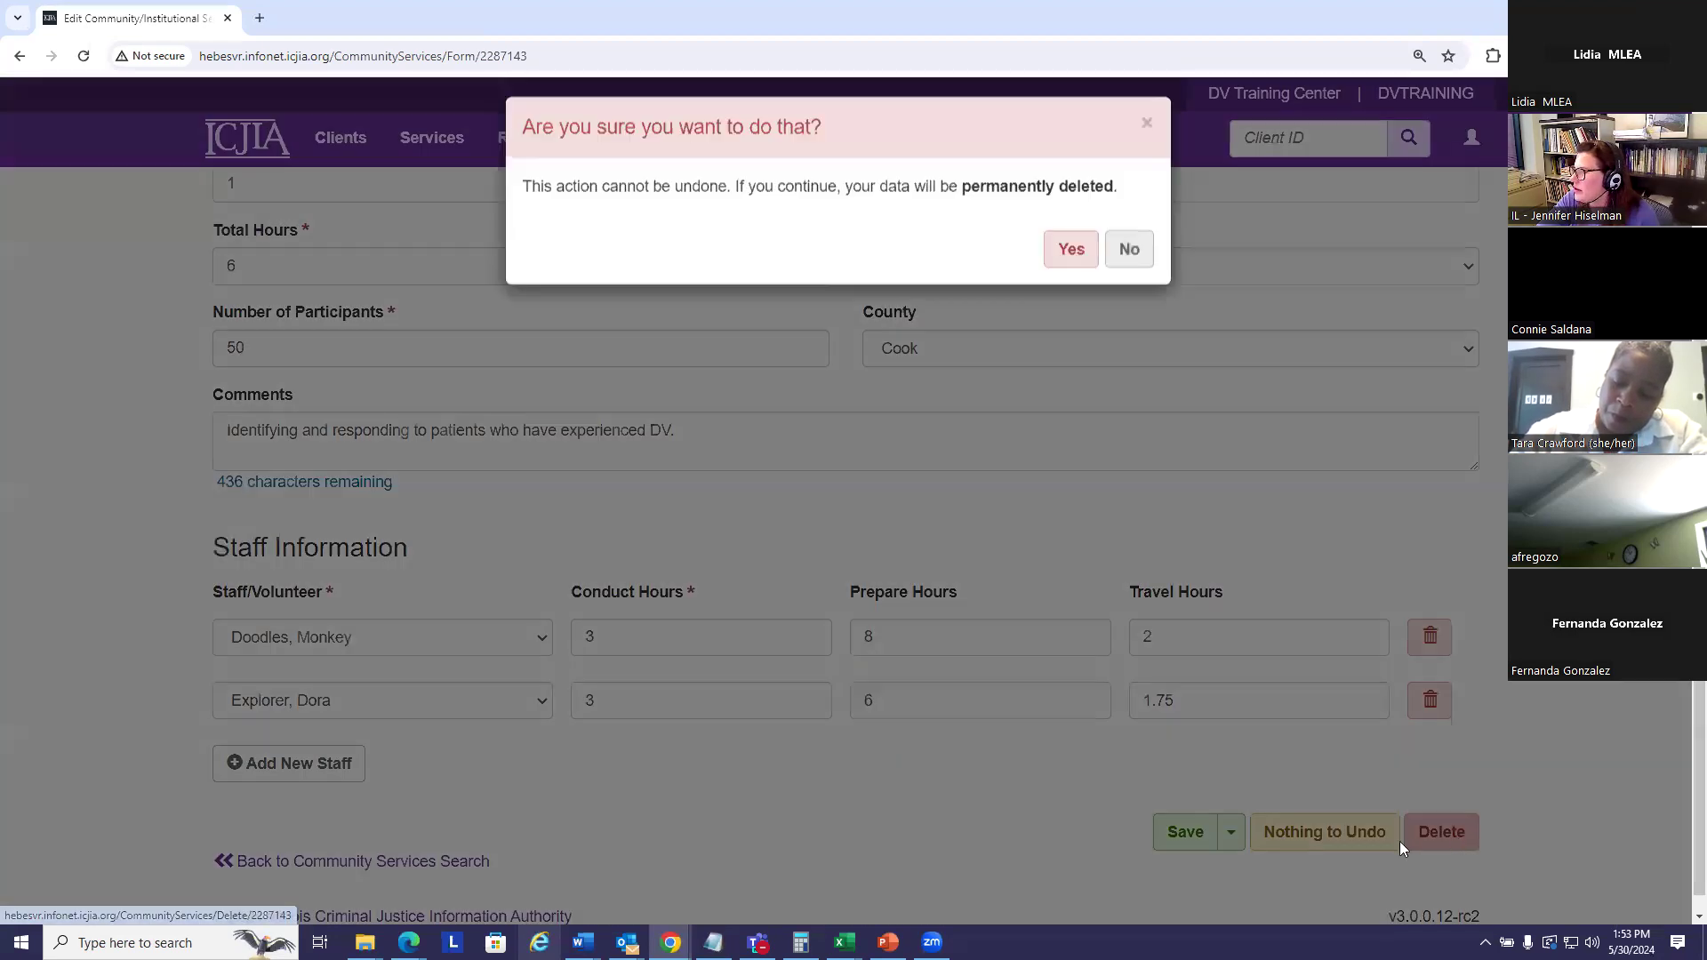
{"action": "left_click", "coordinate": [1069, 262]}
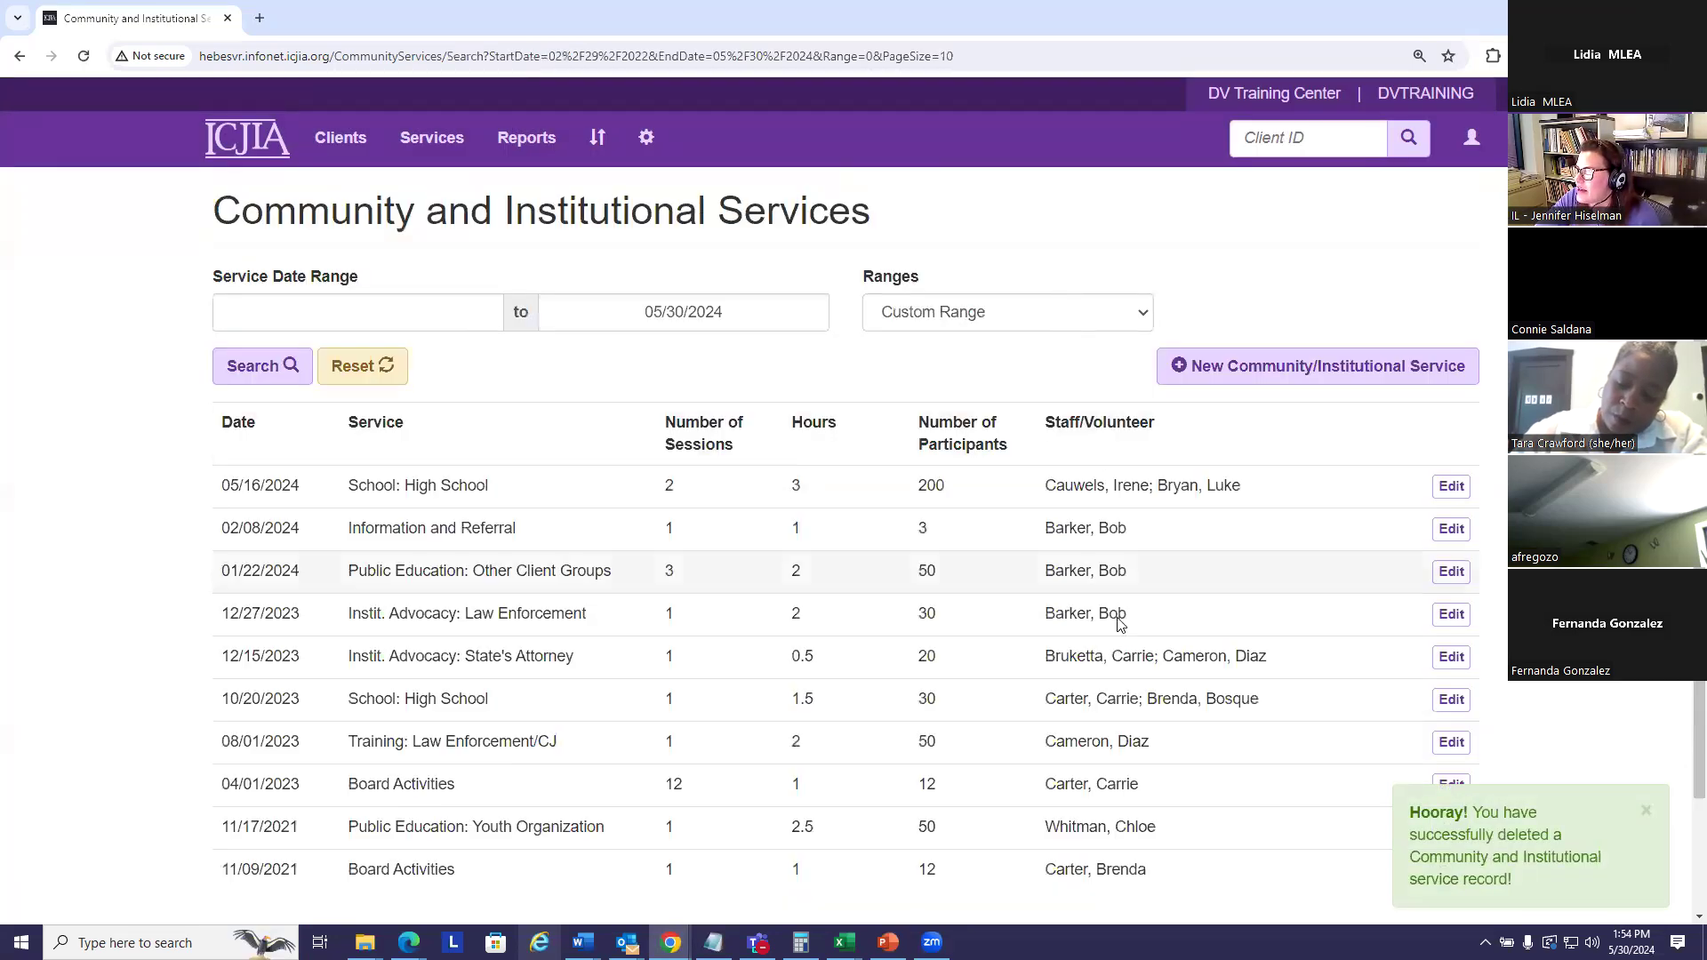
{"action": "scroll", "coordinate": [690, 762], "scroll_direction": "down", "scroll_amount": 2}
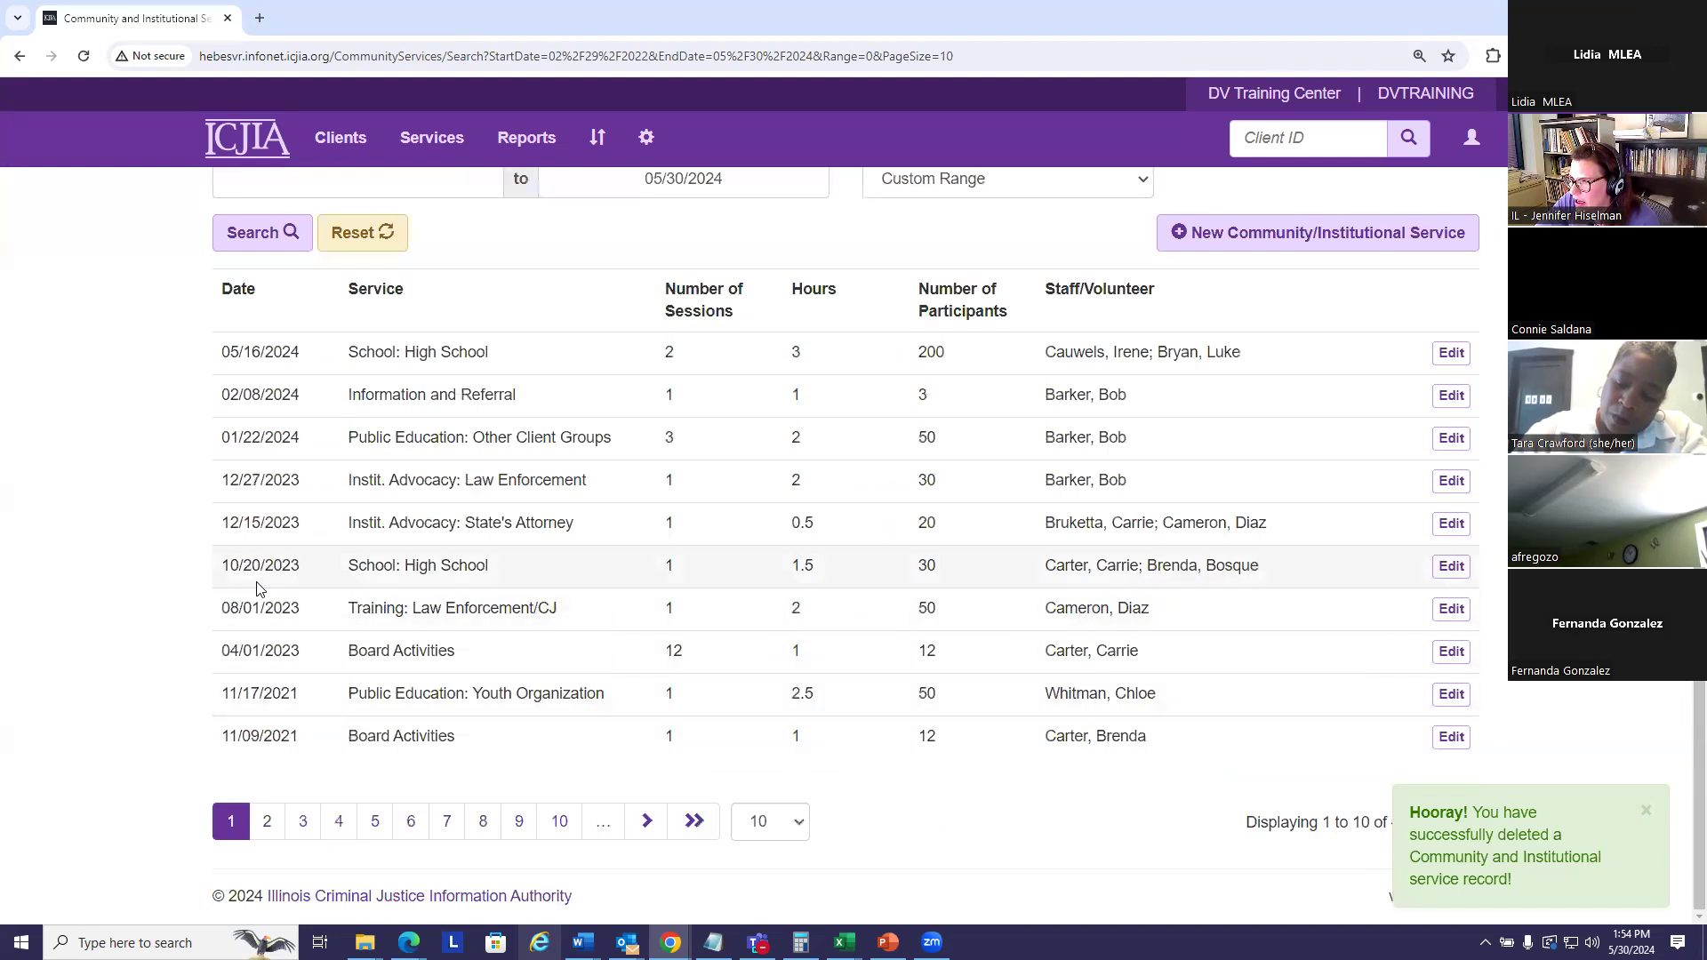